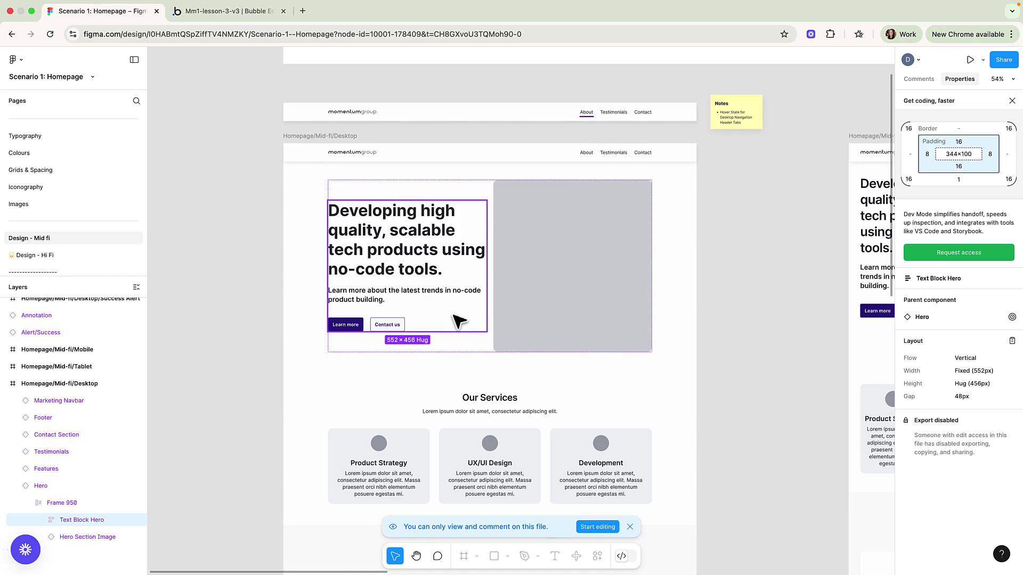
Step: Inspect the sizes and spacing of the hero section's image, frame and text block in the desktop homepage design
click(647, 265)
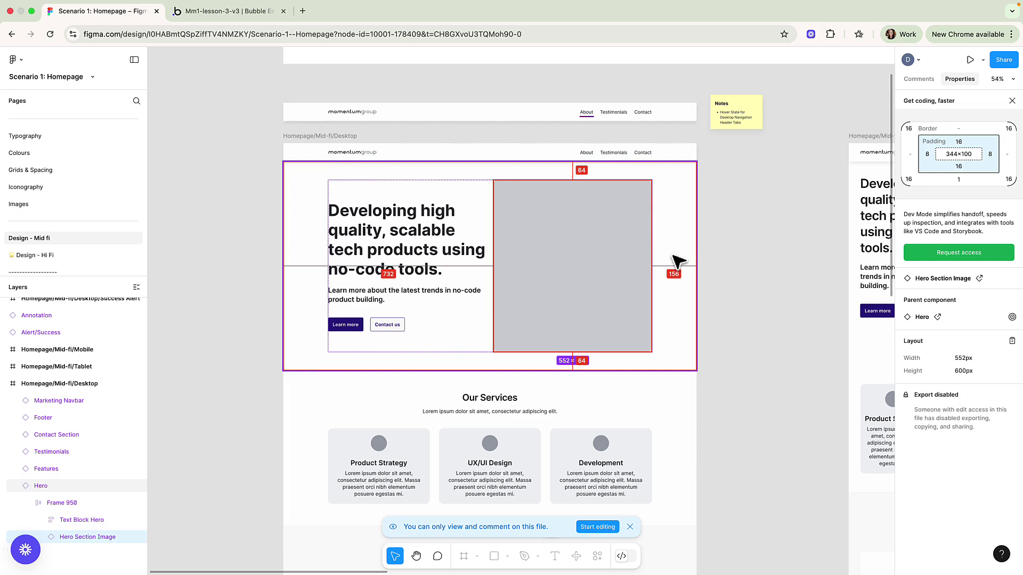
click(484, 339)
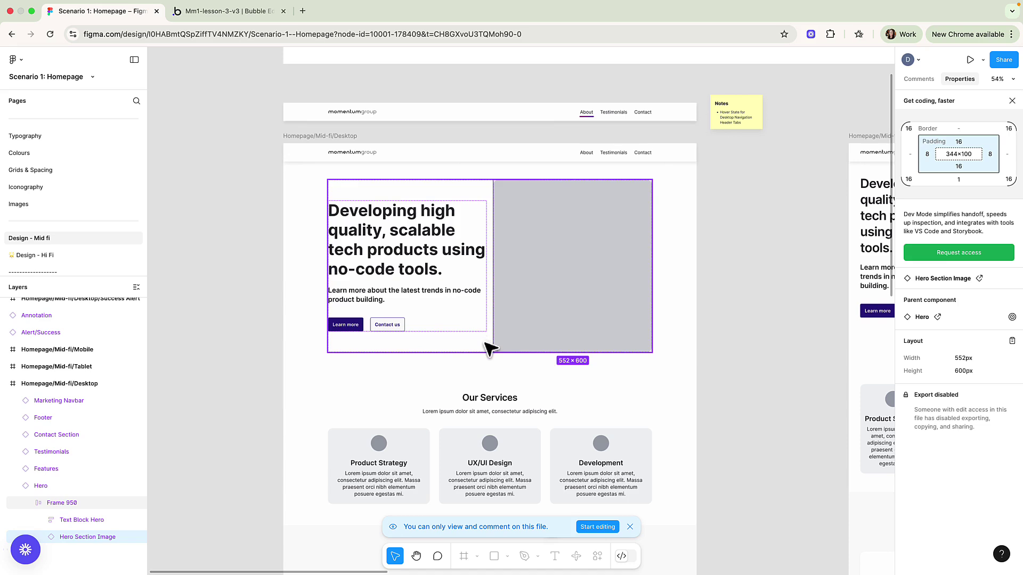
click(521, 313)
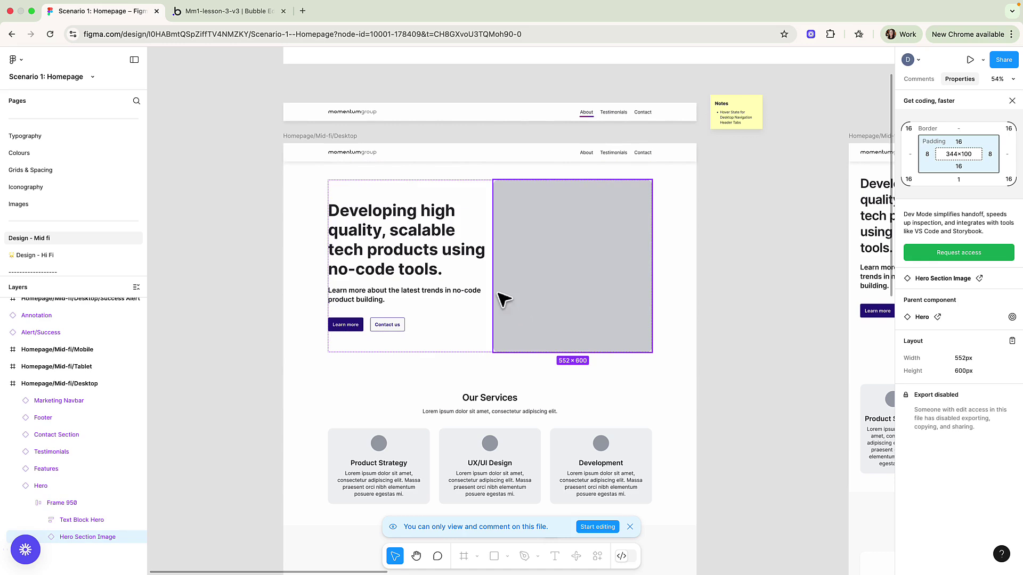
click(457, 328)
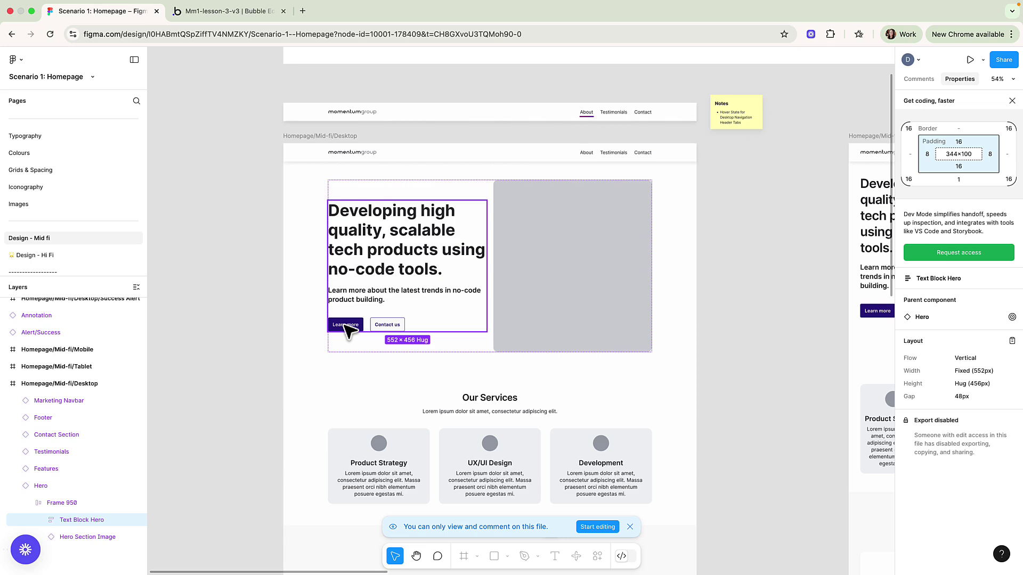
Step: Switch to the Bubble editor, add a group below the page header and name it Group Hero
click(223, 15)
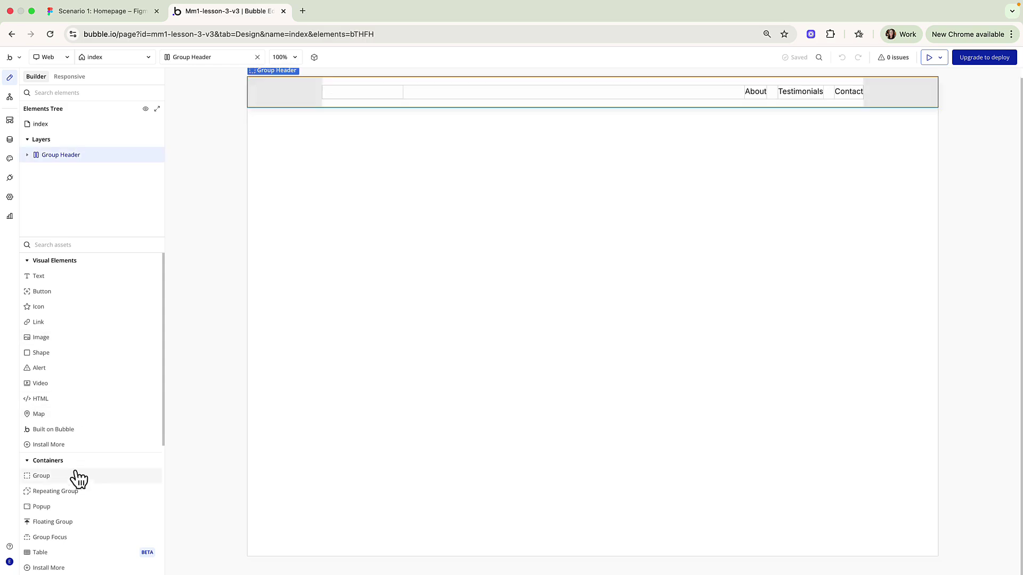
drag(65, 476, 341, 268)
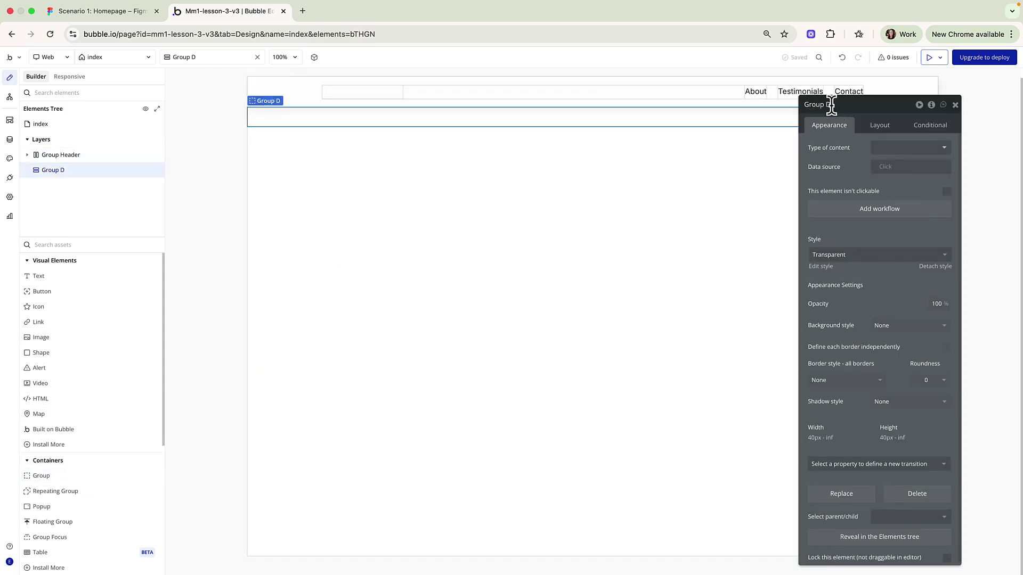
text(ero)
Step: Set Group Hero's minimum height to 400 px
click(893, 131)
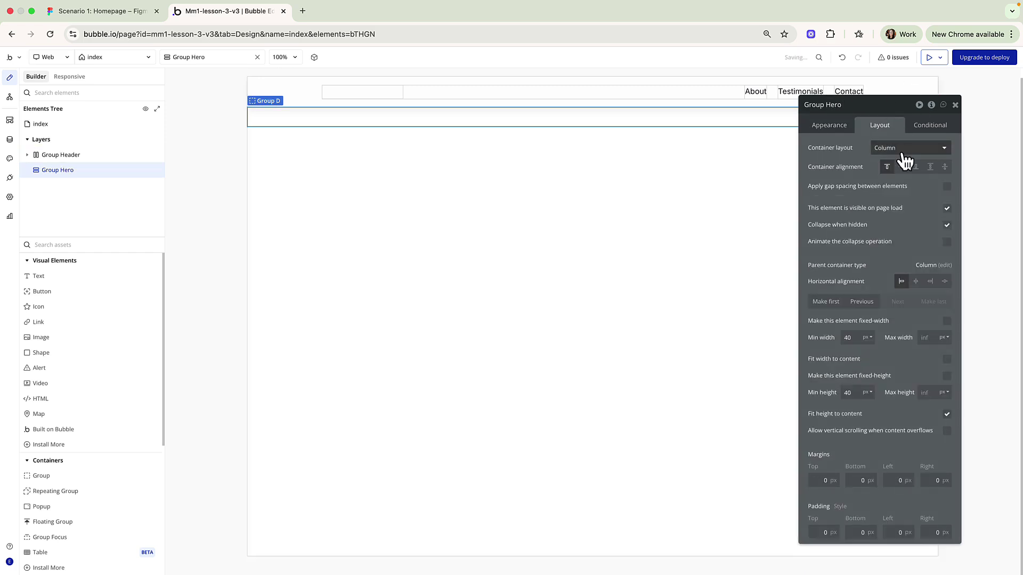
drag(852, 393, 840, 393)
text(500)
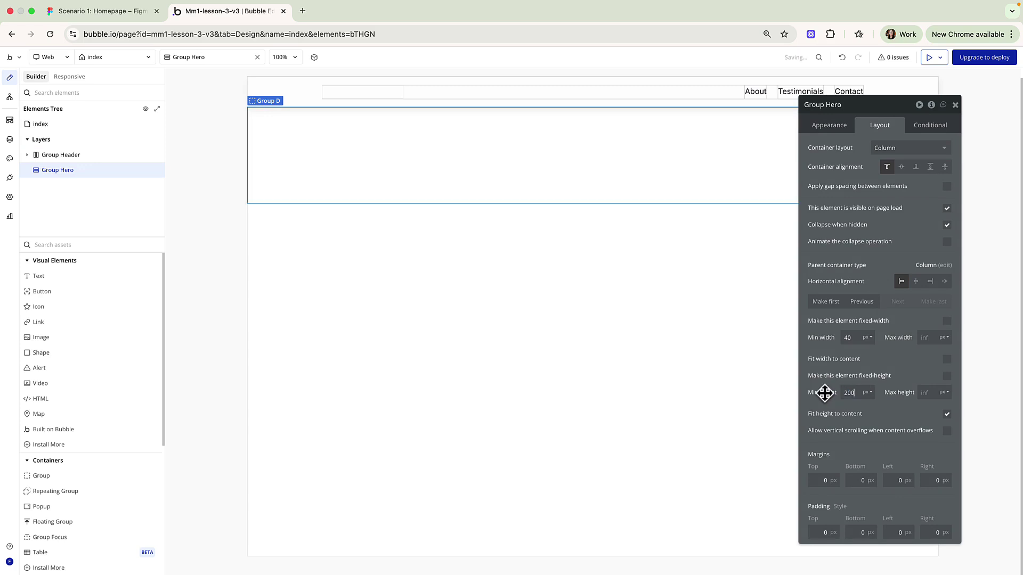
drag(853, 392, 844, 392)
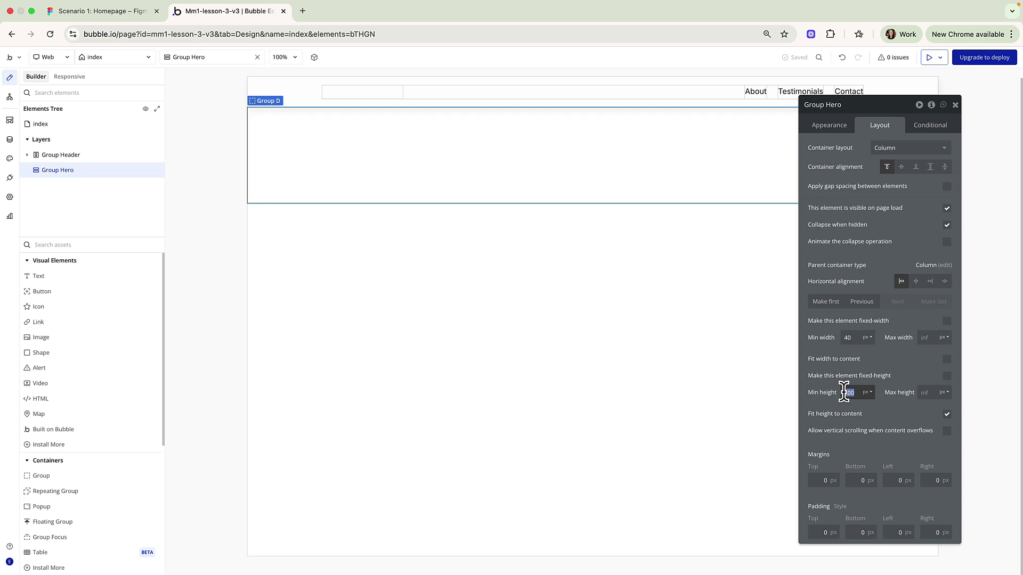
text(400)
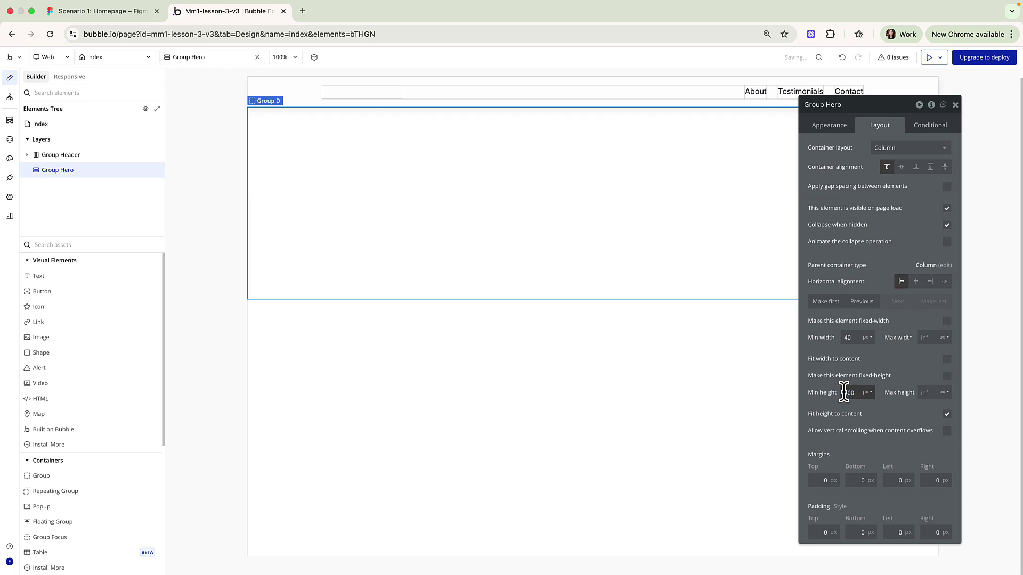
Step: Give Group Hero a flat color background using the Secondary 20 color variable
click(831, 125)
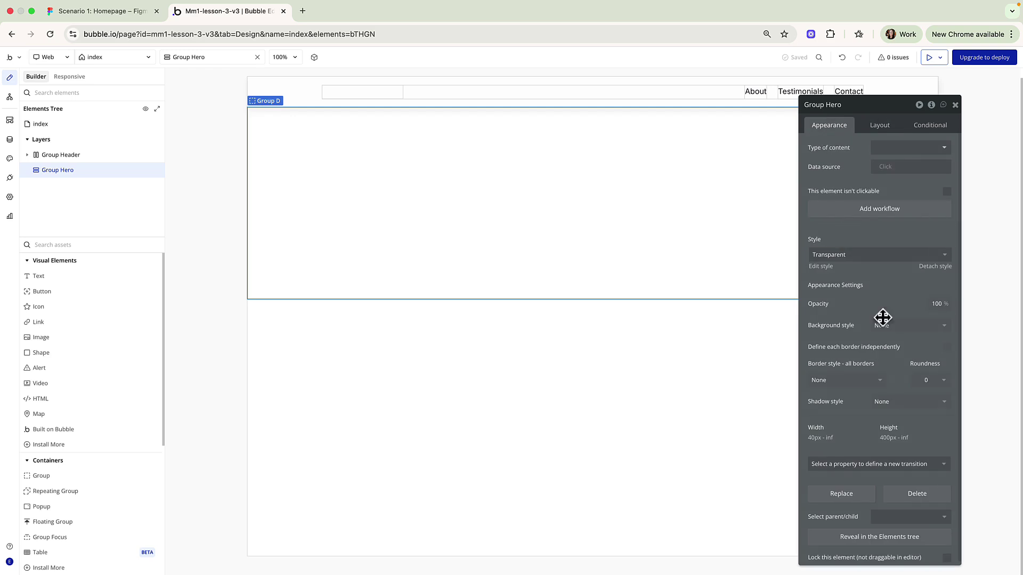
click(911, 323)
click(893, 370)
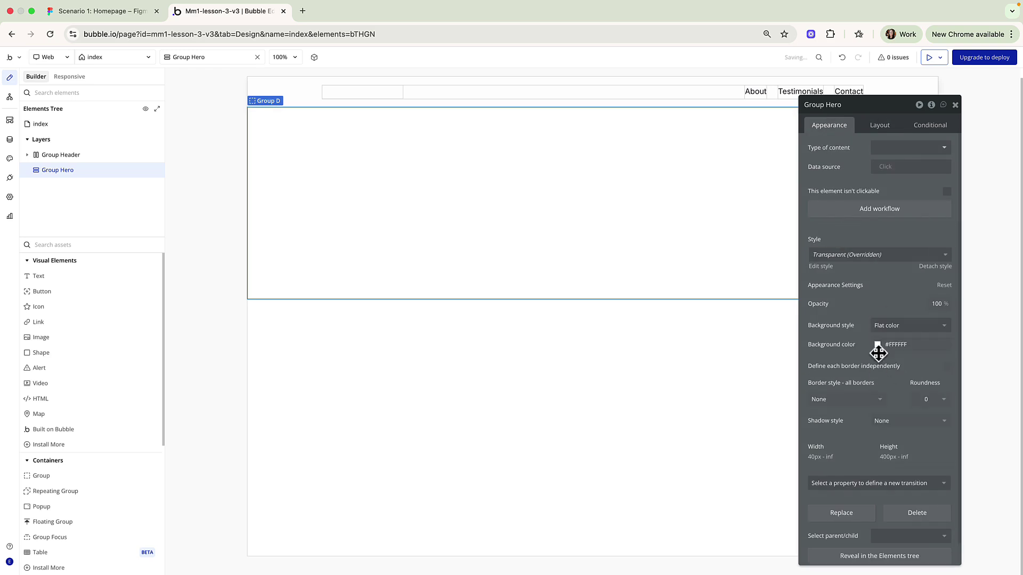
click(877, 348)
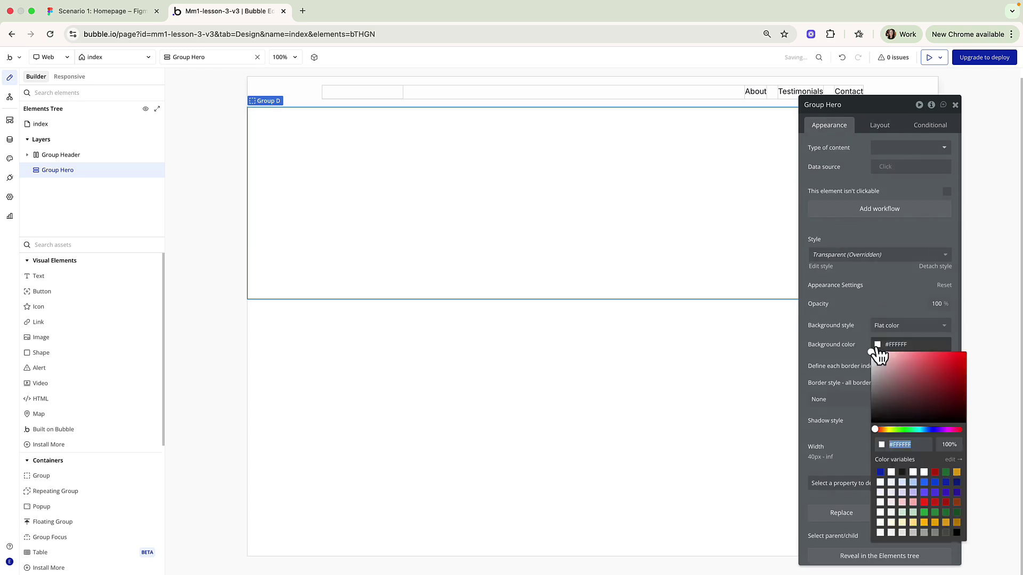
click(891, 492)
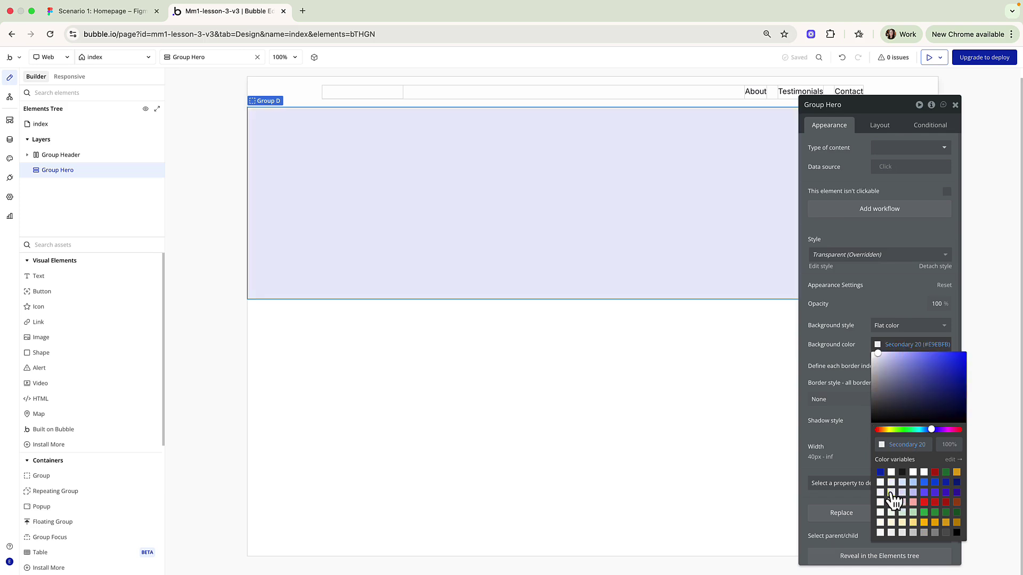
Step: Add a group inside Group Hero and name it Group Container
click(56, 478)
click(379, 221)
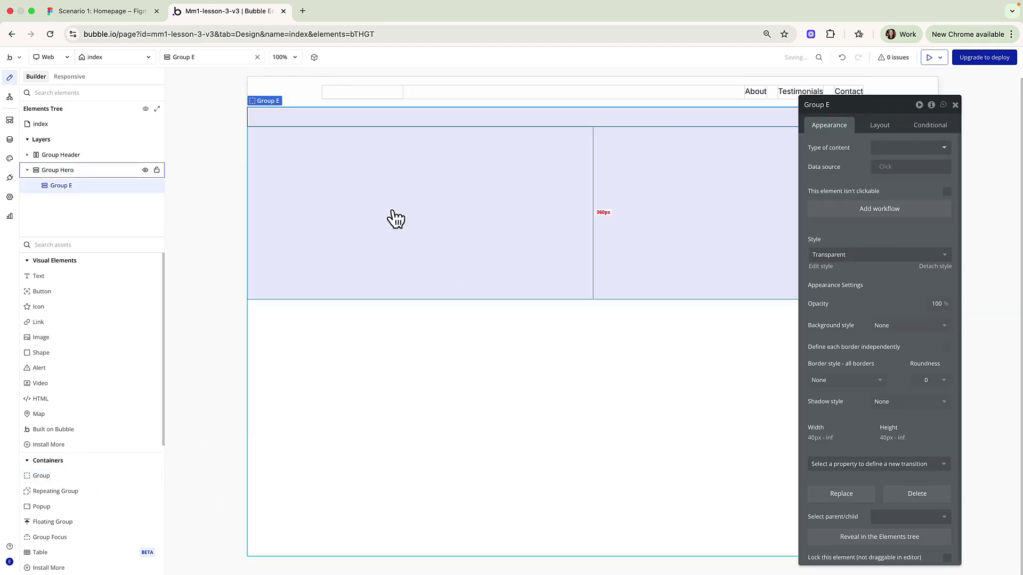
click(831, 105)
key(BackSpace)
text(Container)
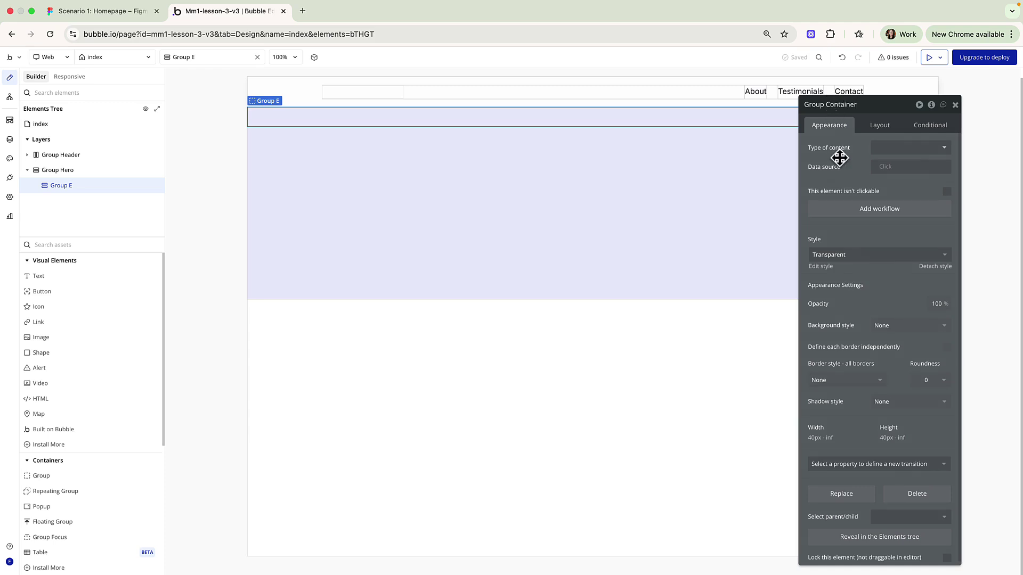
Step: Give Group Container a flat color background using the Destructive 30 color variable
click(904, 327)
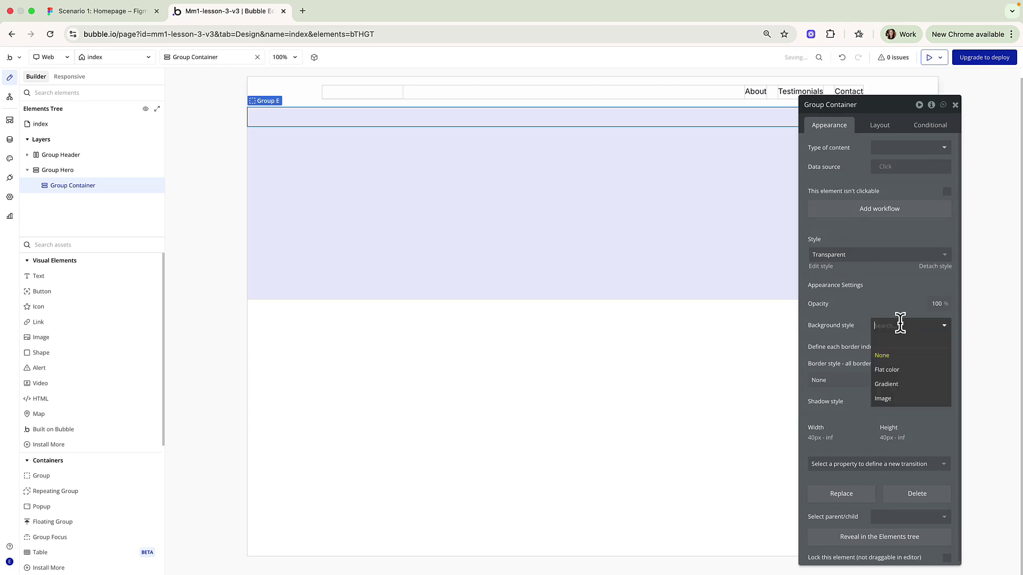
click(901, 371)
click(878, 346)
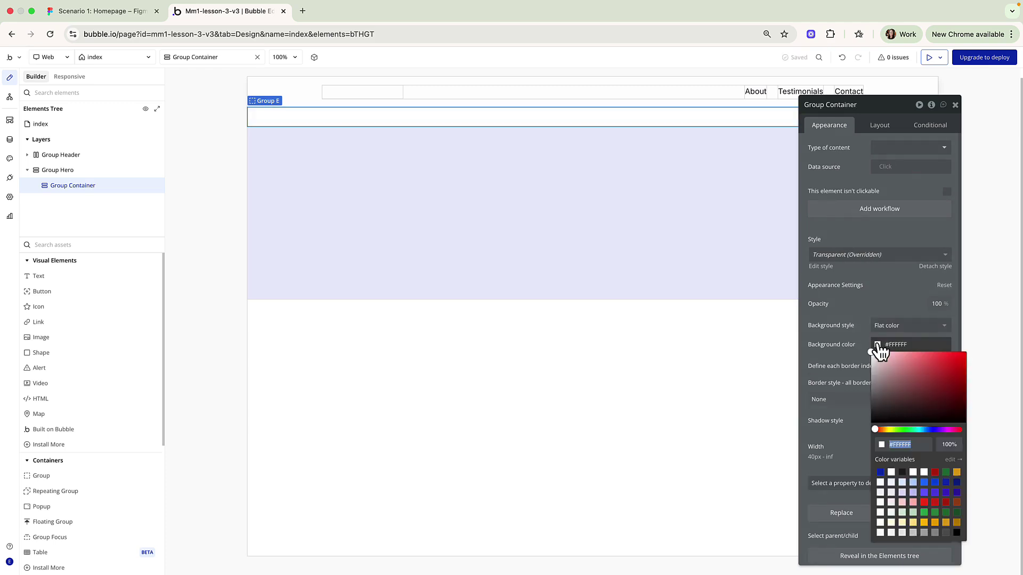
click(904, 503)
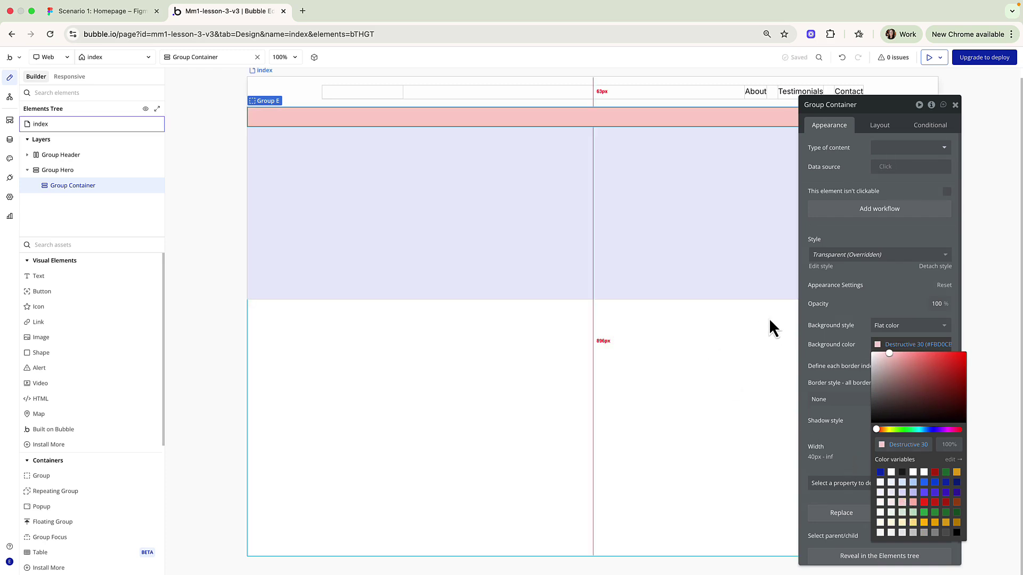
Step: Set Group Container's minimum height to 300 px
click(879, 125)
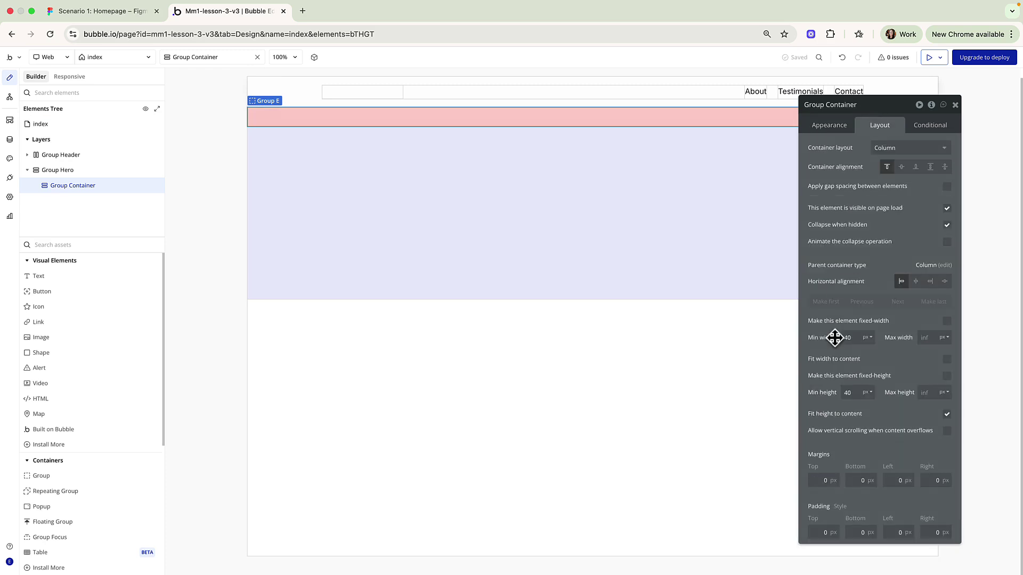
click(840, 393)
text(300)
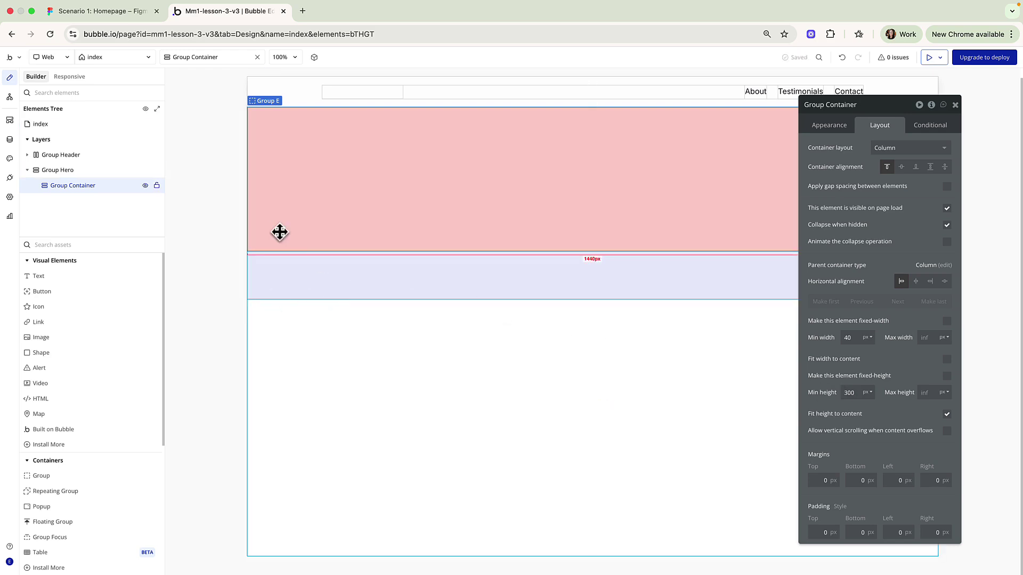
Step: Set Group Hero's padding to 64 px top and bottom and 156 px left and right, then close its properties
click(85, 171)
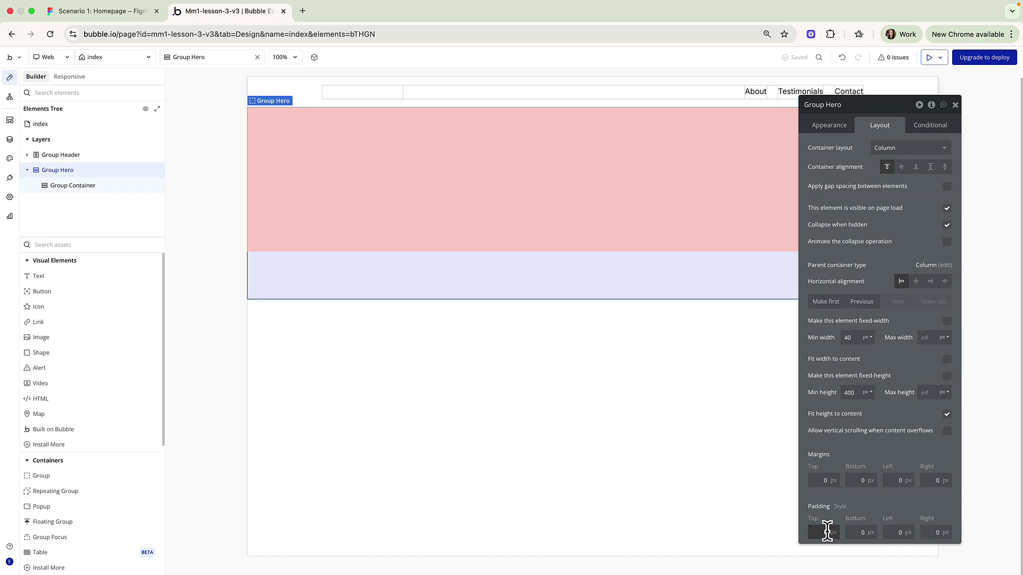
text(60)
key(Tab)
text(6)
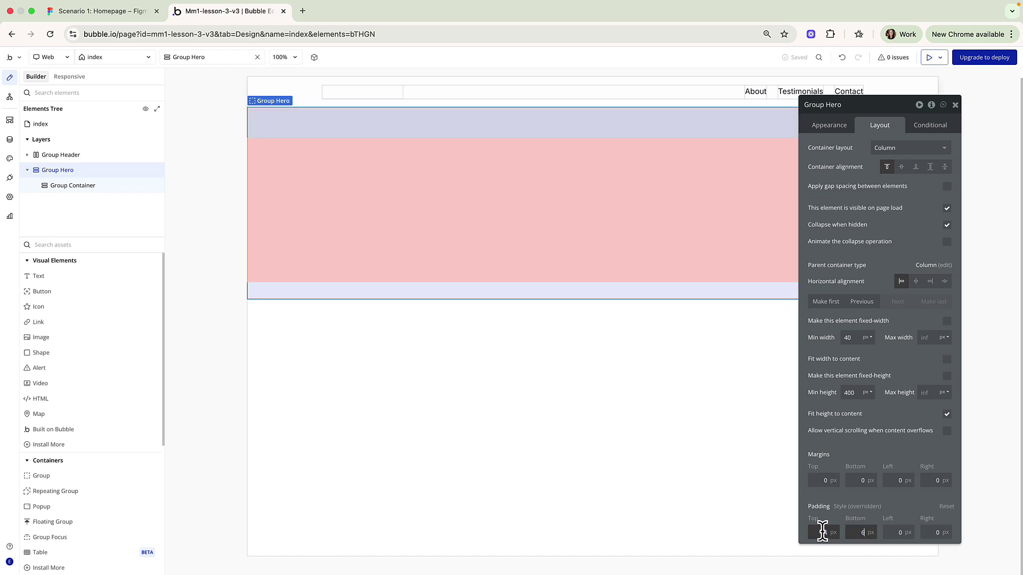
key(Tab)
text(156)
key(Tab)
text(156)
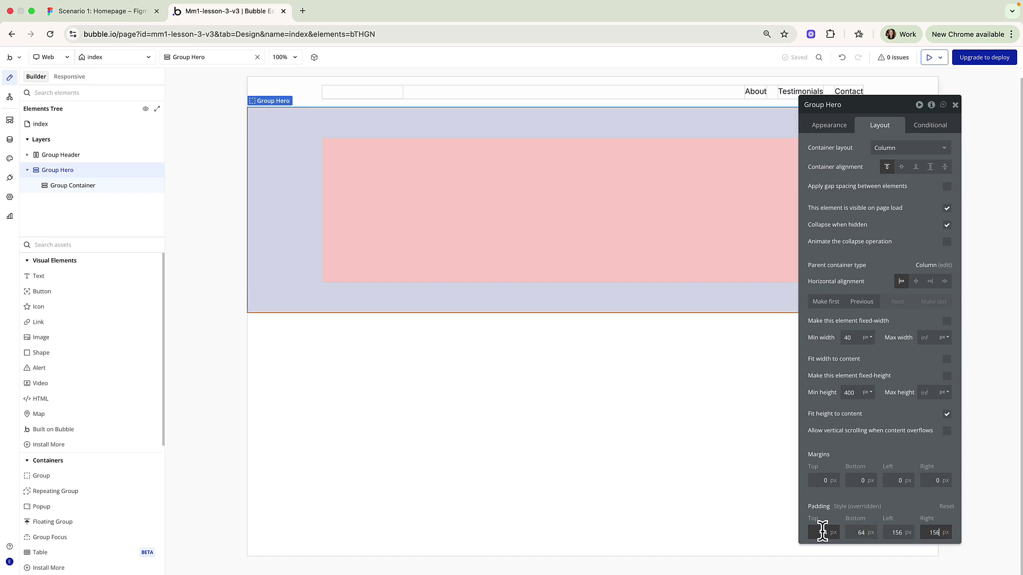
key(Tab)
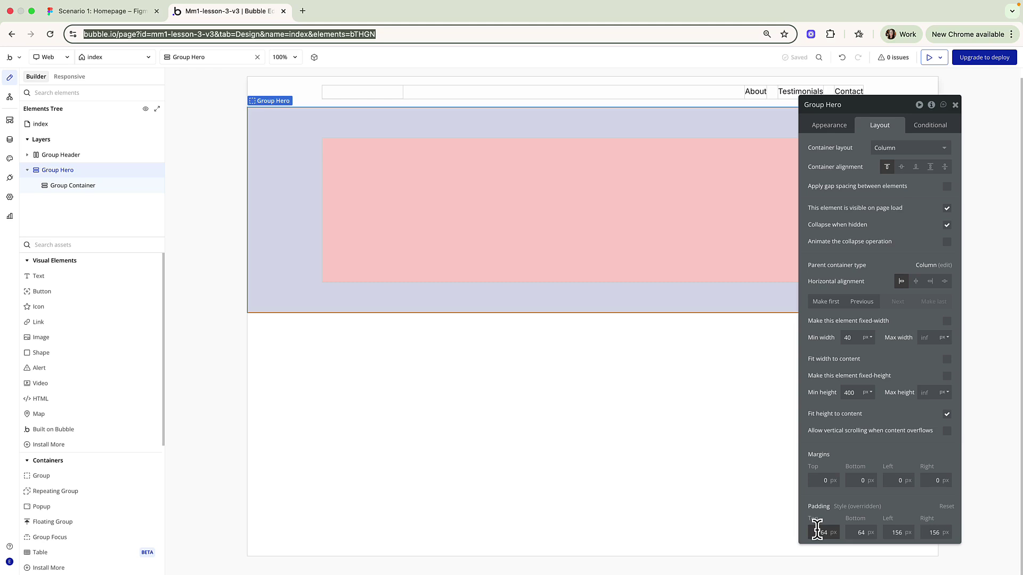
click(955, 104)
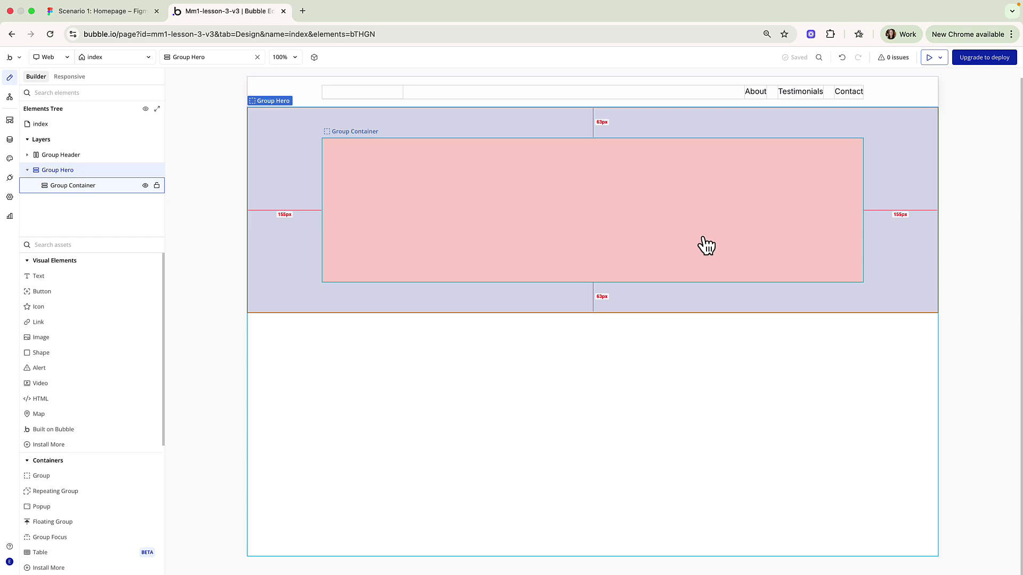
Step: Add a group inside Group Container and name it Group Left
drag(61, 482, 387, 221)
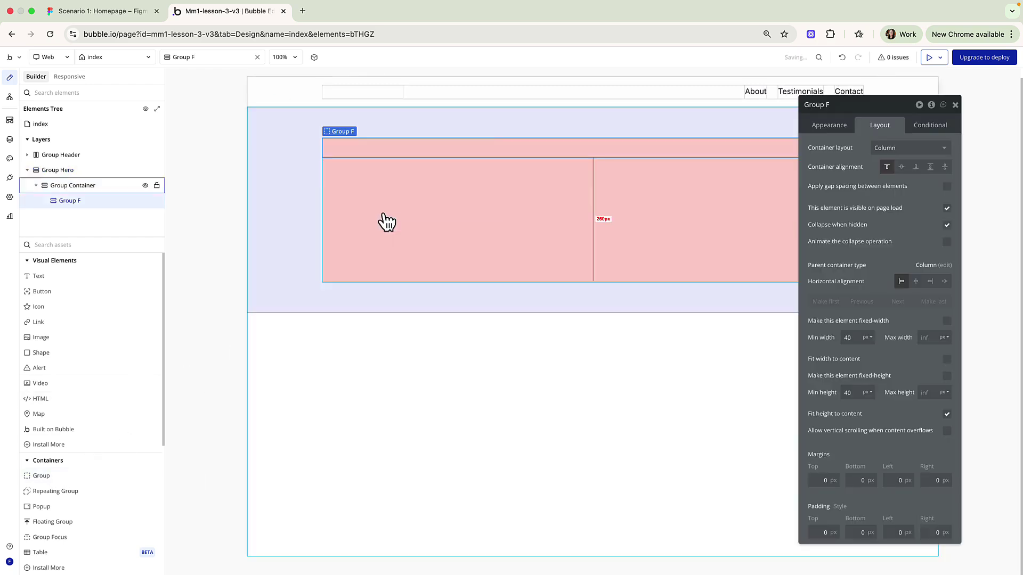
click(831, 104)
key(BackSpace)
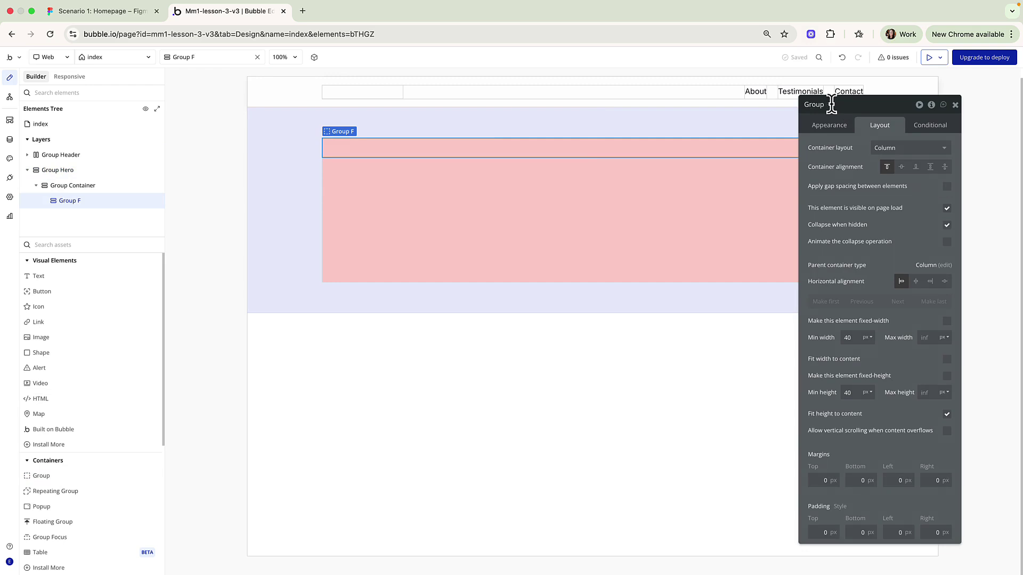
text(Left)
Step: Give Group Left a flat color background in a light green color variable
click(838, 128)
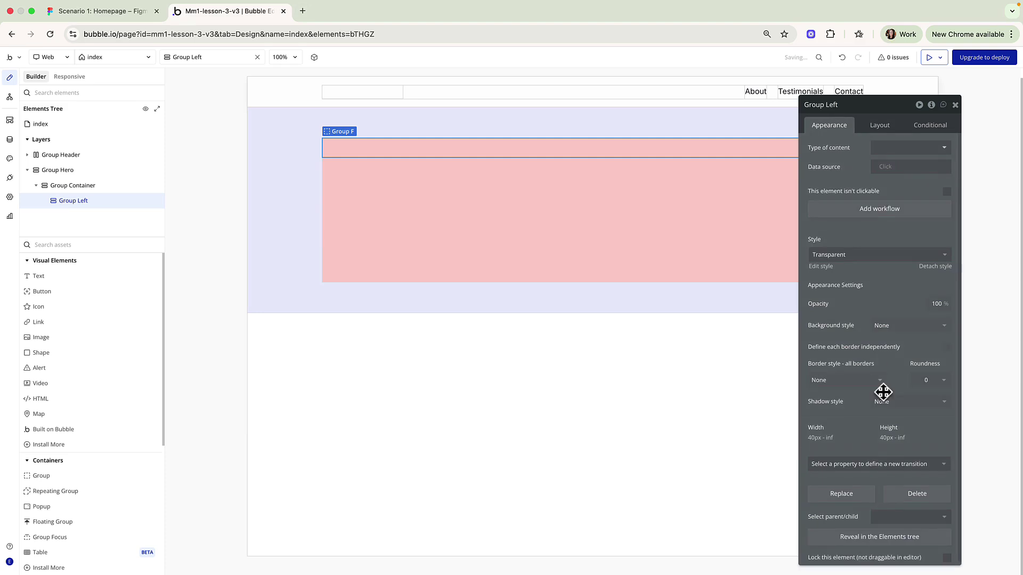
click(897, 326)
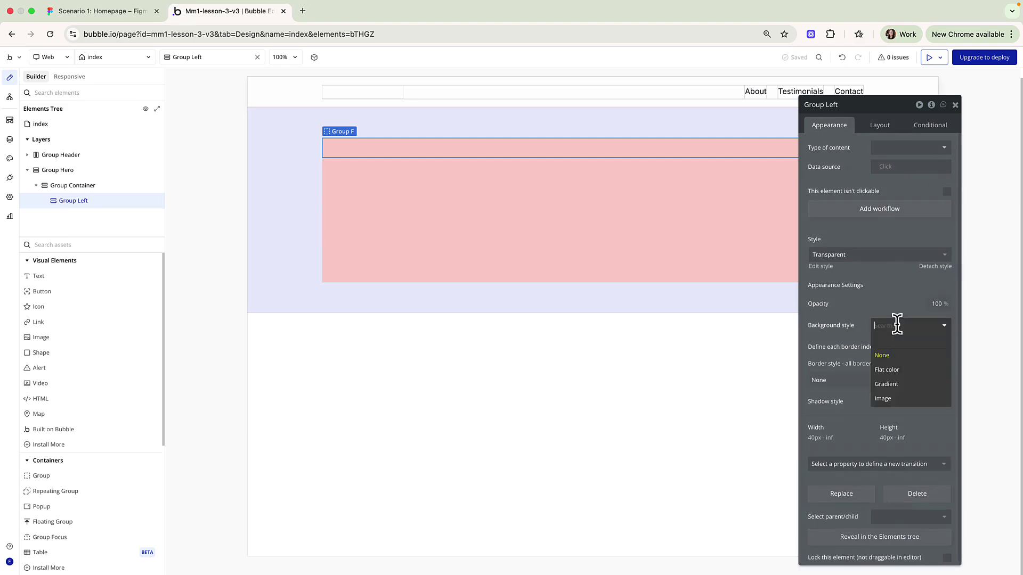
click(886, 370)
click(879, 345)
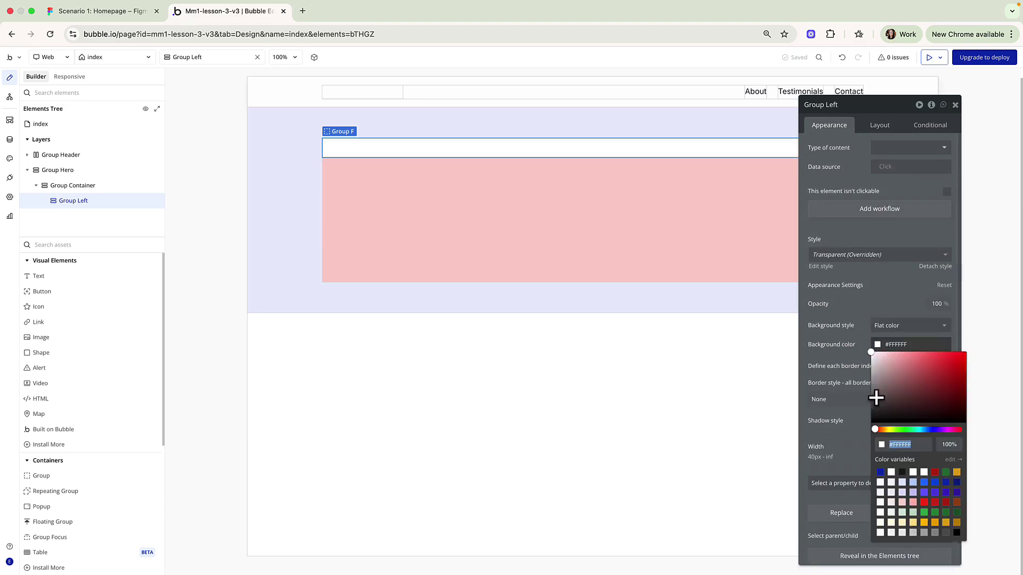
click(903, 515)
Step: Add a second group inside Group Container below Group Left and name it Group Right
click(90, 477)
click(456, 239)
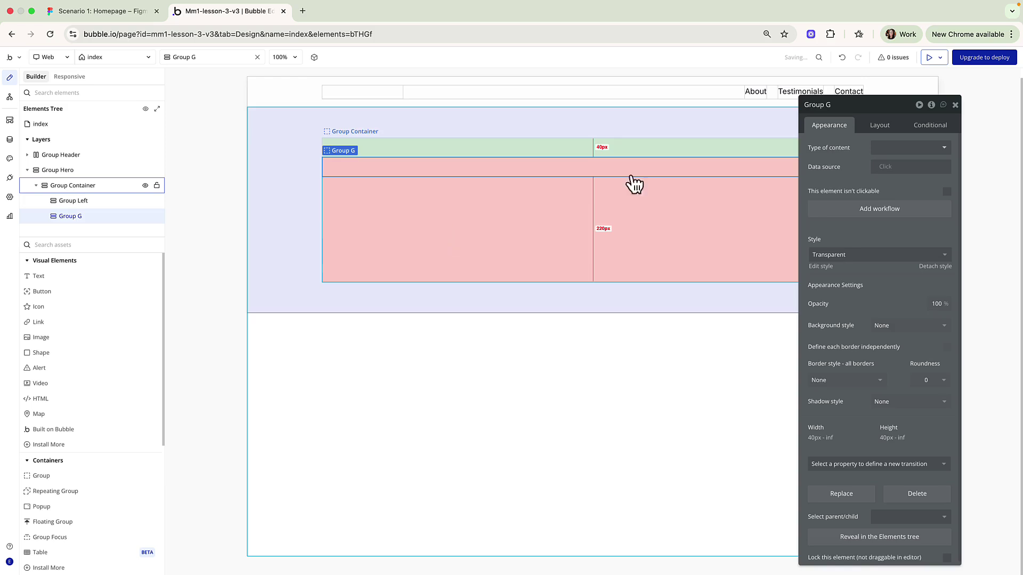
click(831, 104)
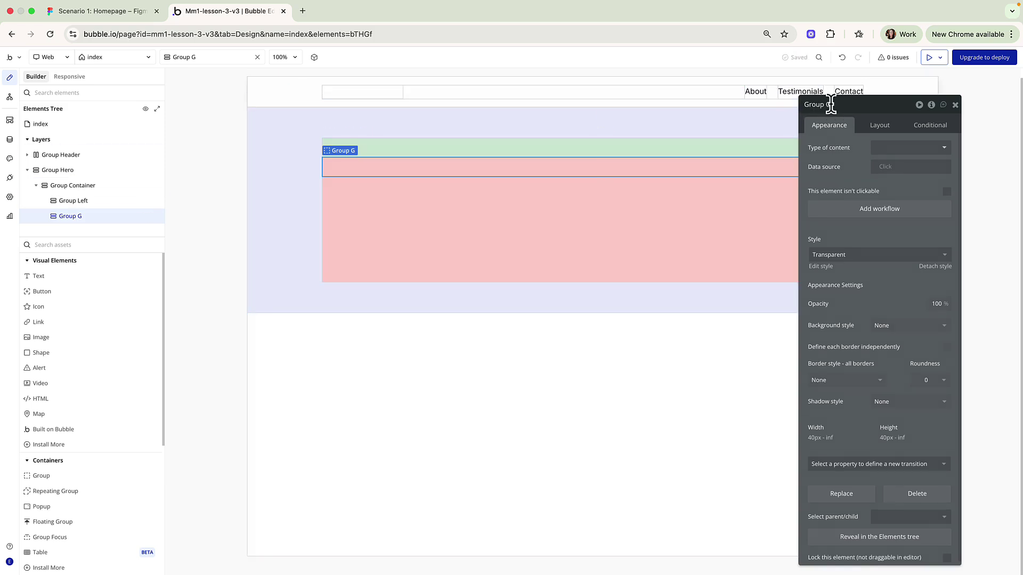
text(Right)
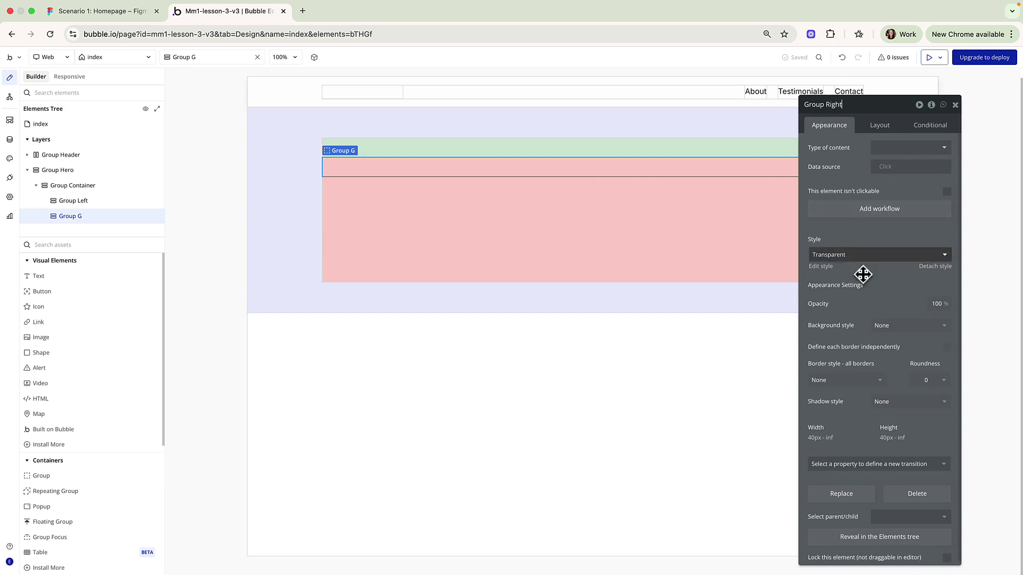
Step: Give Group Right a flat color background using the light yellow Alert 30 color variable
click(900, 325)
click(897, 371)
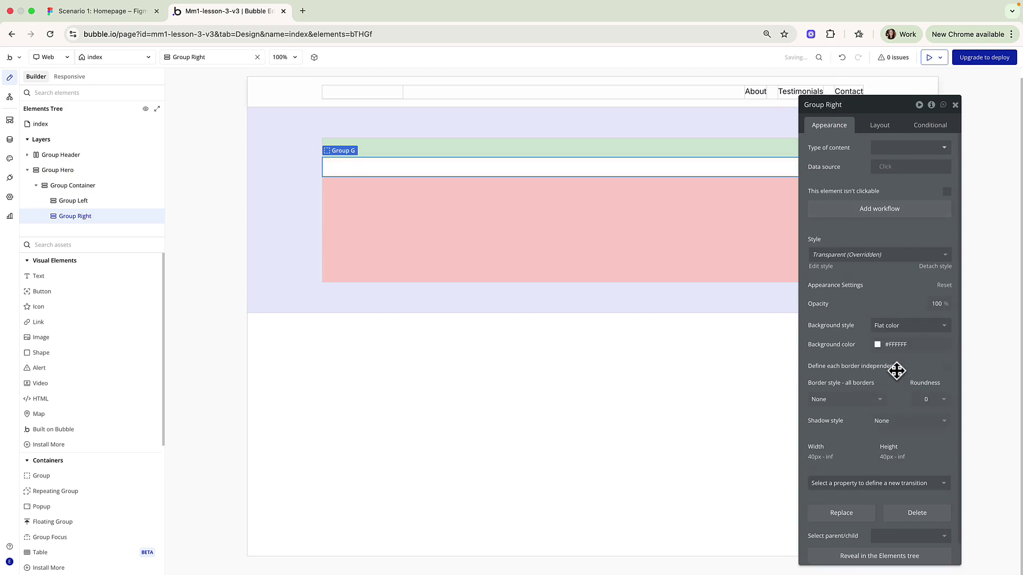
click(877, 347)
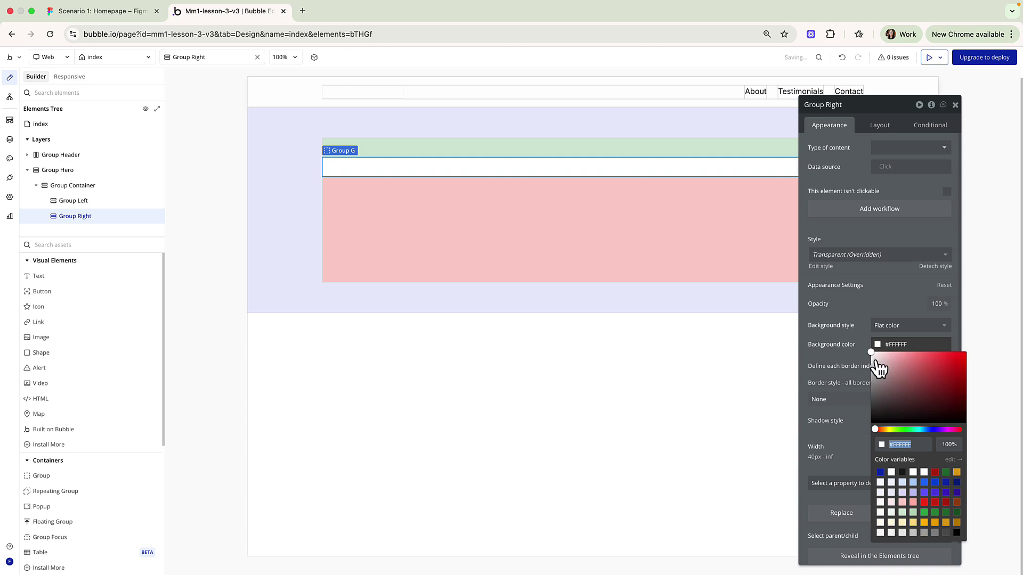
click(902, 522)
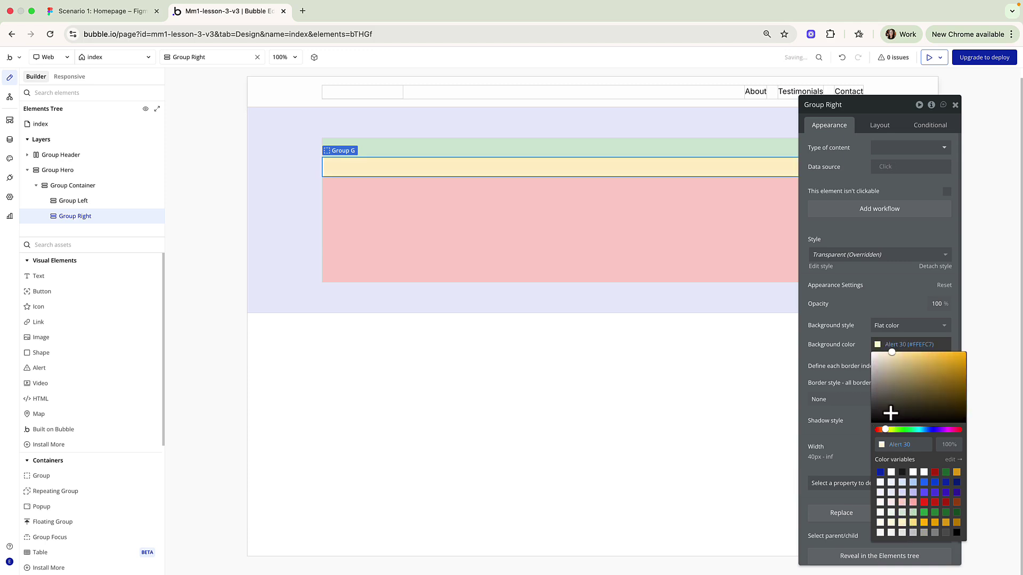
click(892, 296)
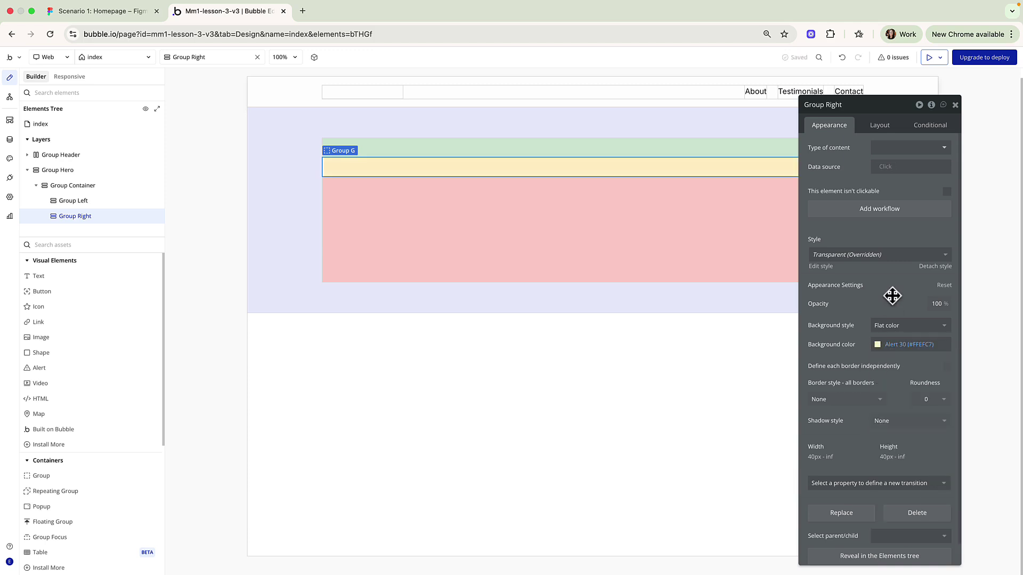
Step: Change Group Container's container layout to Row
click(653, 235)
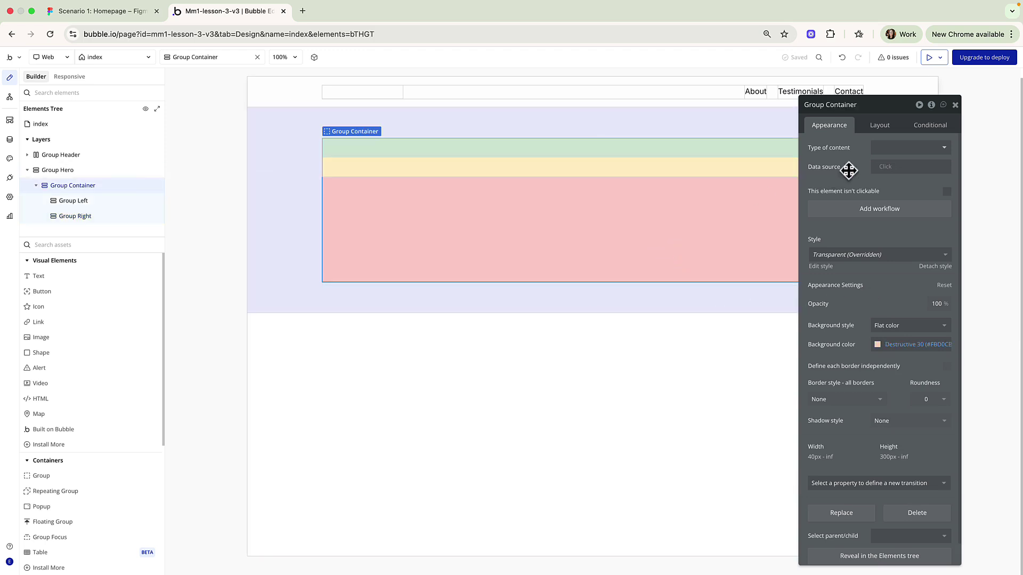
click(882, 125)
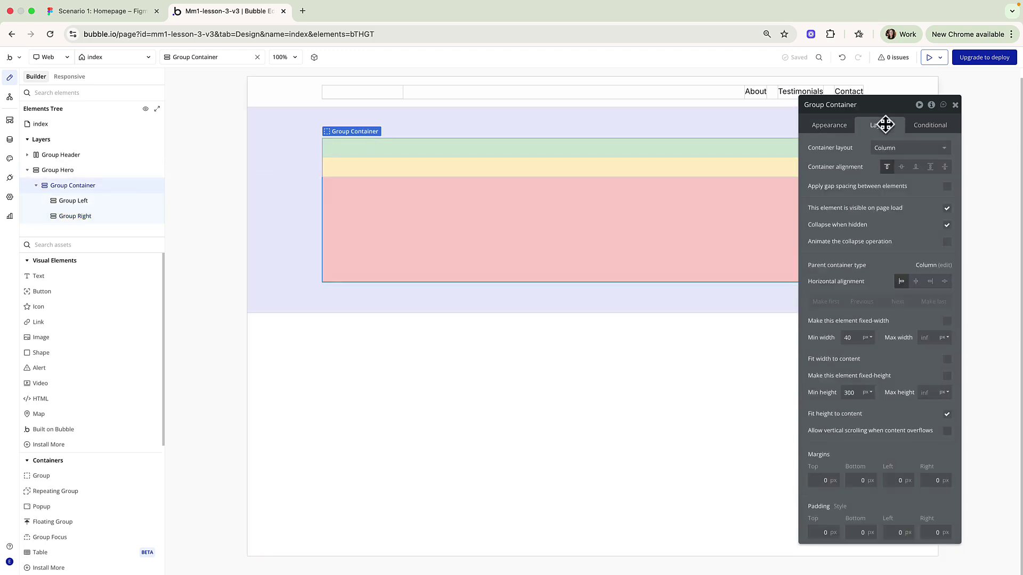
click(914, 154)
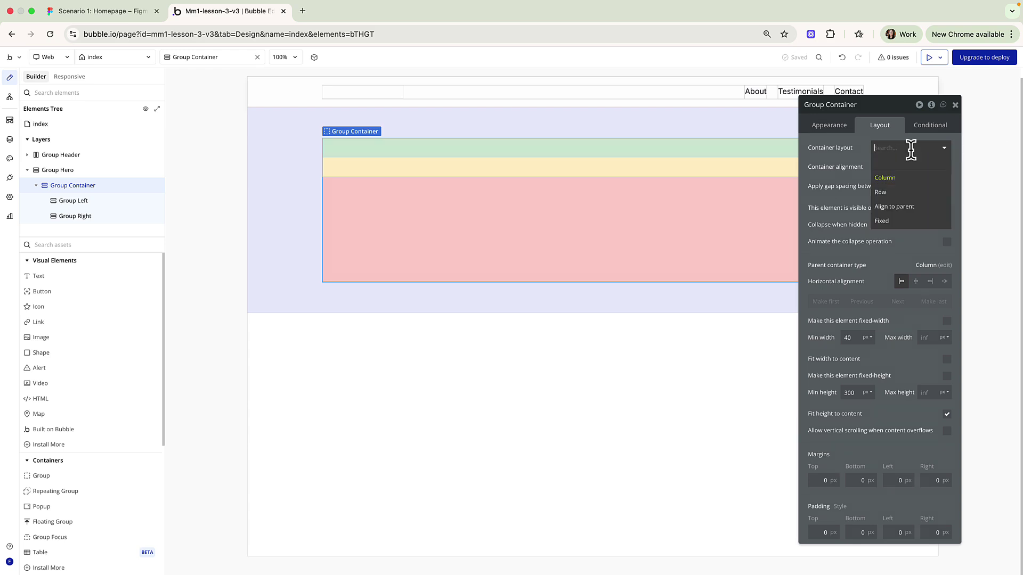
click(892, 193)
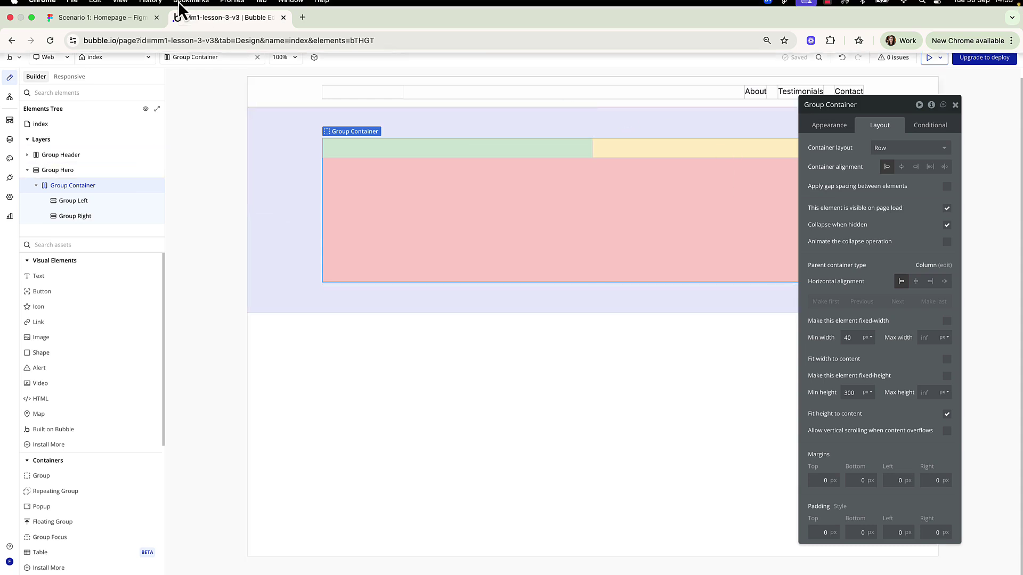
Step: Check the hero section image's size in Figma, then give Group Right in Bubble a fixed width of 552 px and height of 600 px
click(123, 24)
click(535, 265)
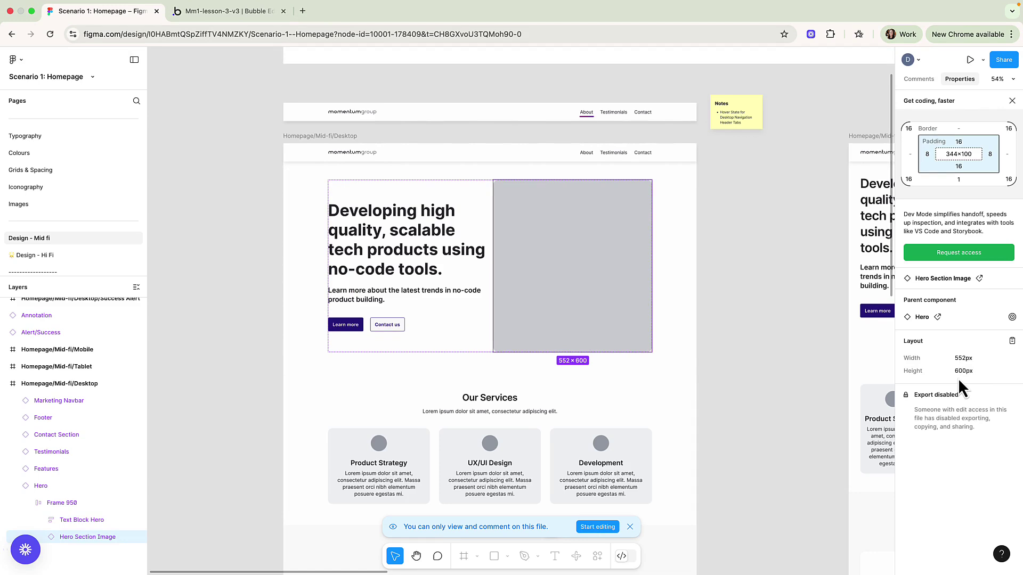
click(222, 12)
drag(647, 156, 866, 240)
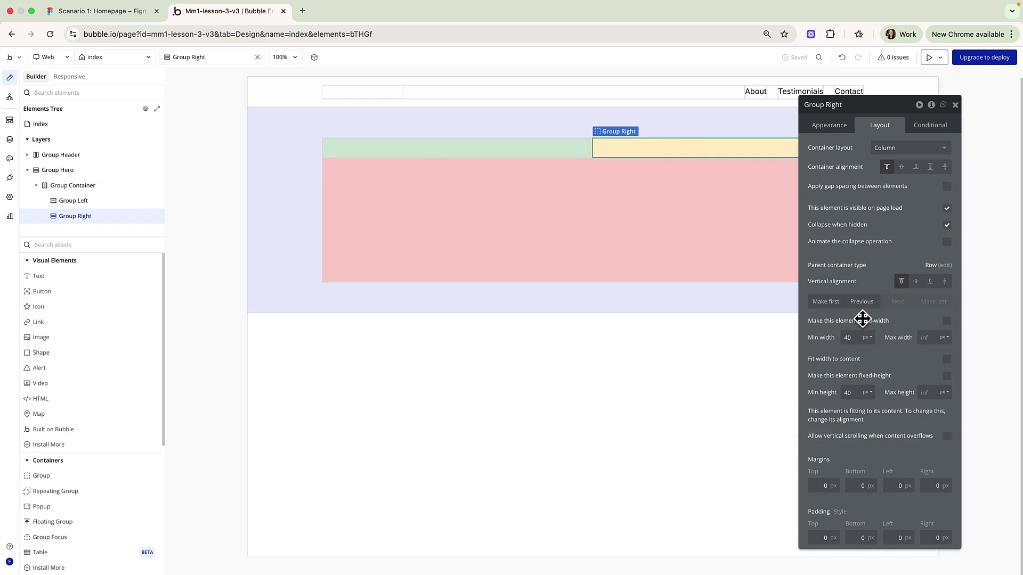
click(947, 320)
double_click(719, 337)
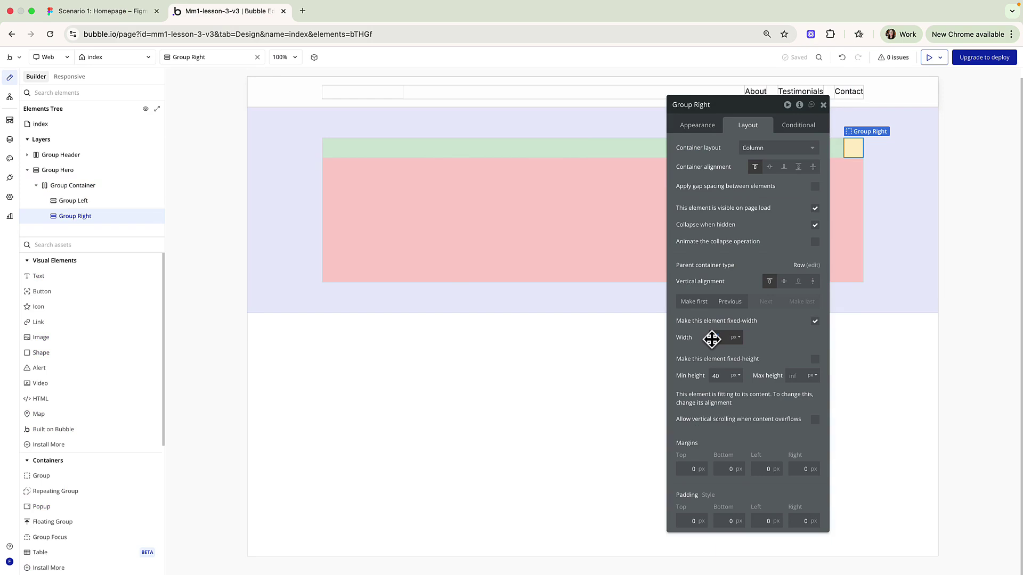
text(552)
click(815, 359)
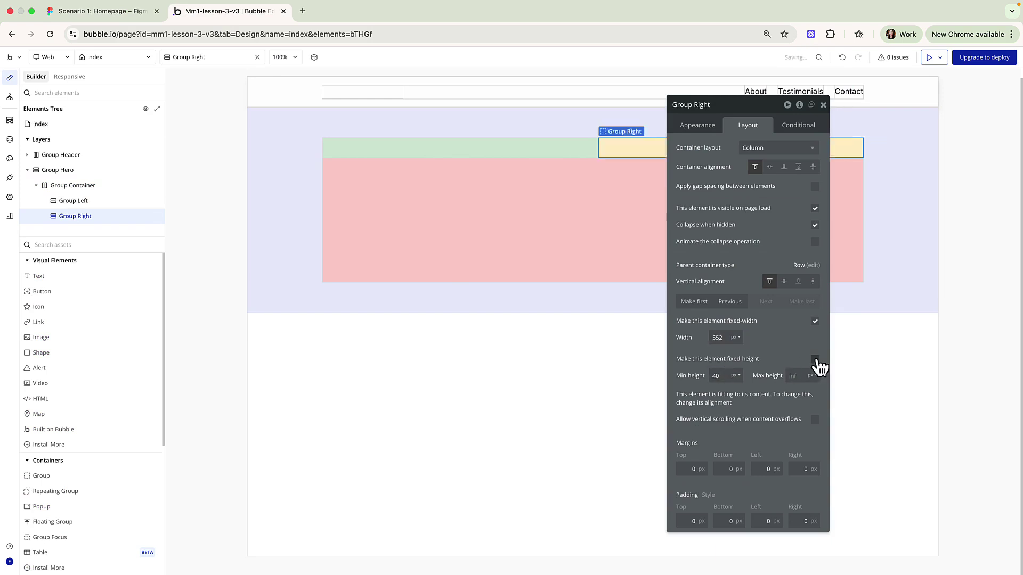
double_click(718, 376)
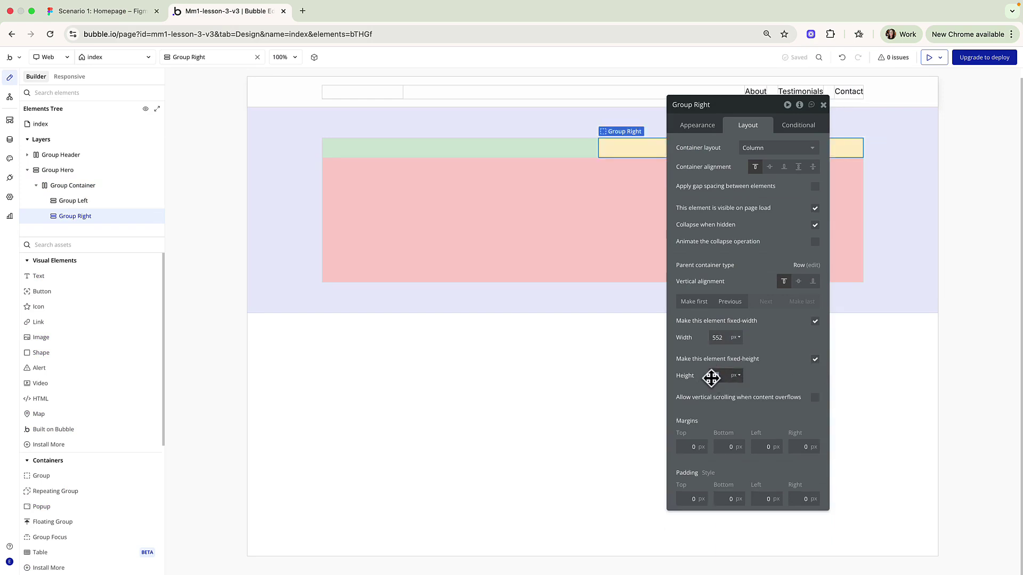
text(540)
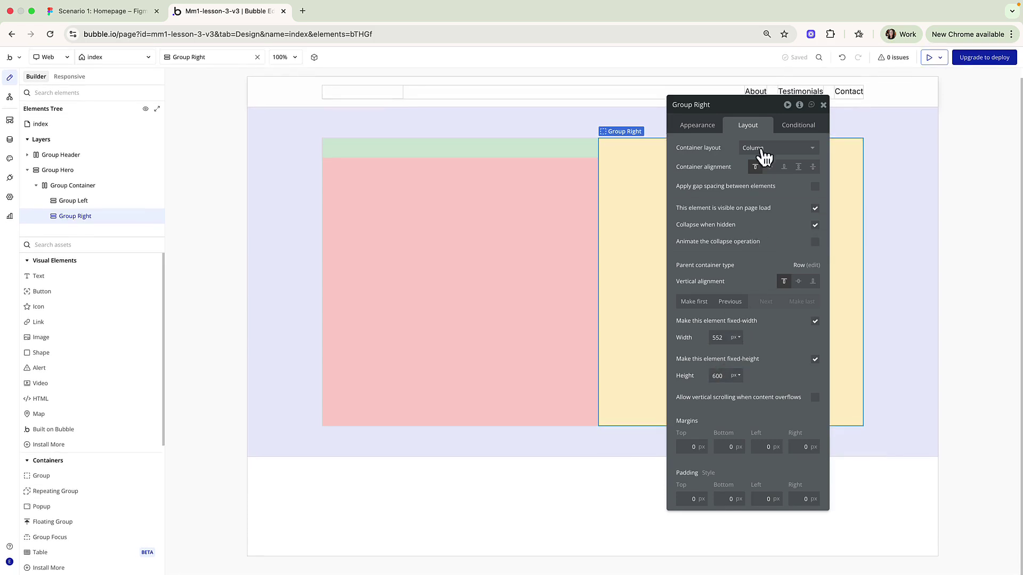
Step: Set Group Right's corner roundness to 16 and close its properties
click(698, 126)
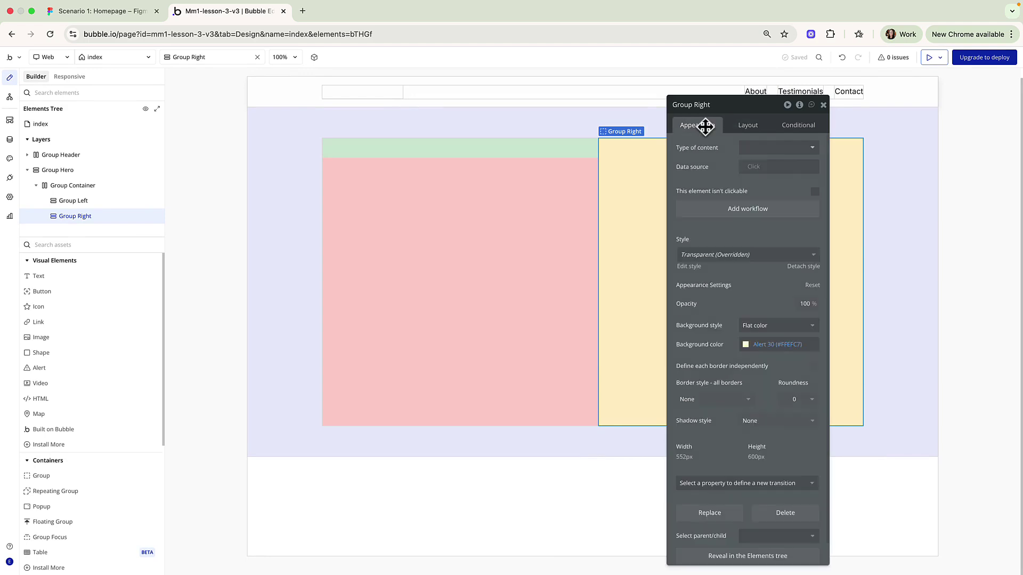
scroll(783, 372, down, 1)
click(799, 376)
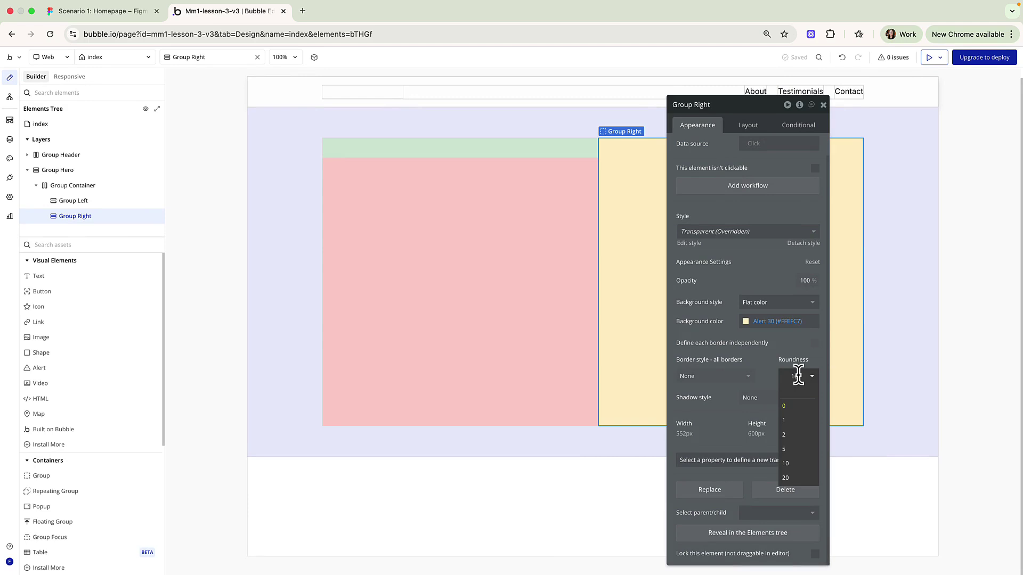
key(Return)
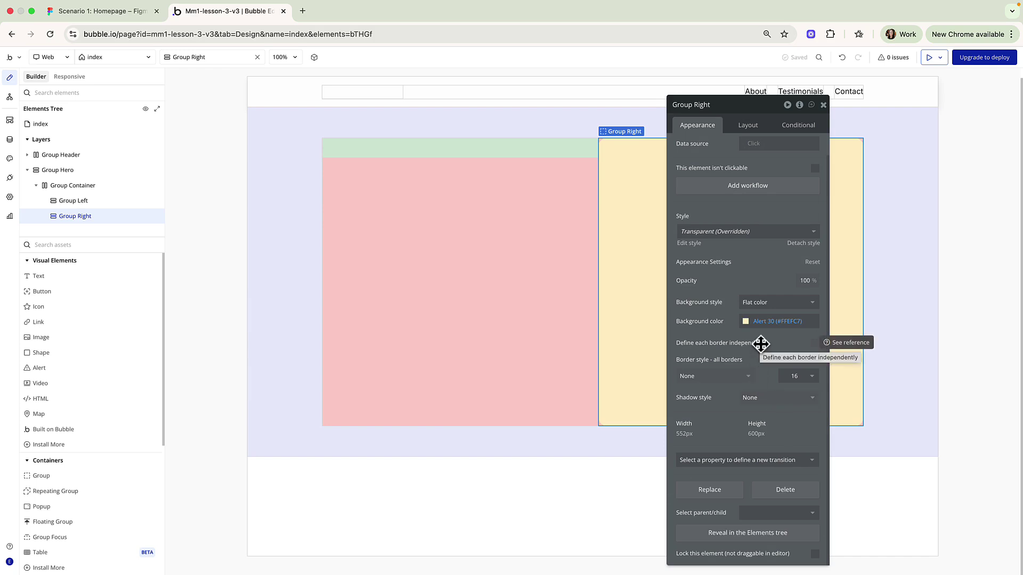
click(824, 105)
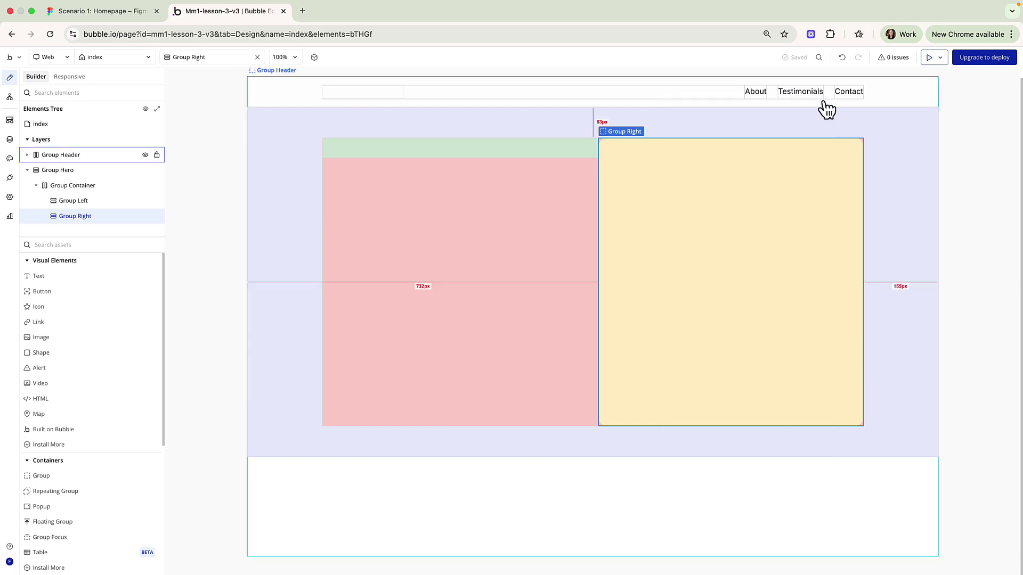
Step: Add two text elements inside Group Left, one below the other
double_click(554, 147)
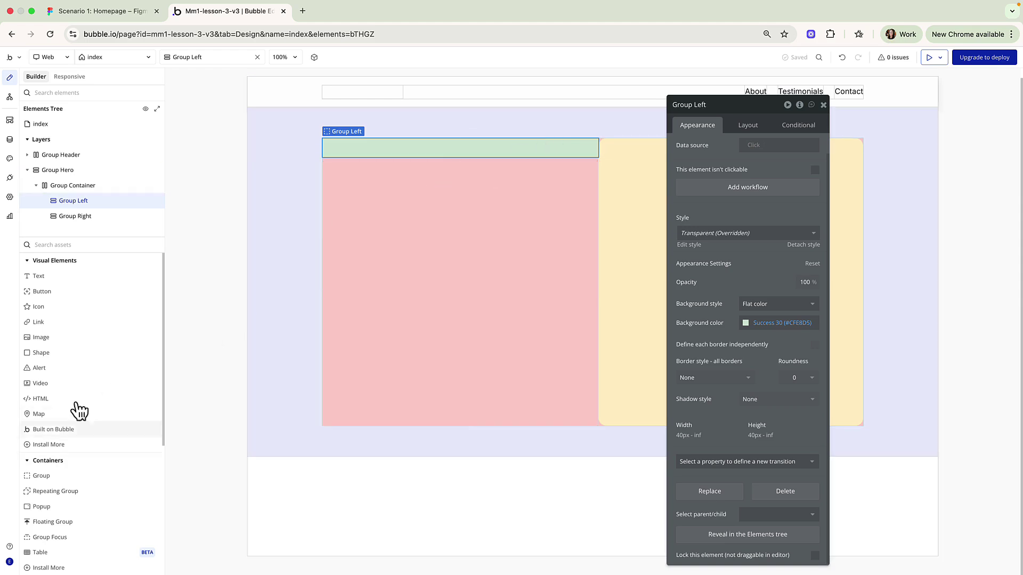
click(34, 278)
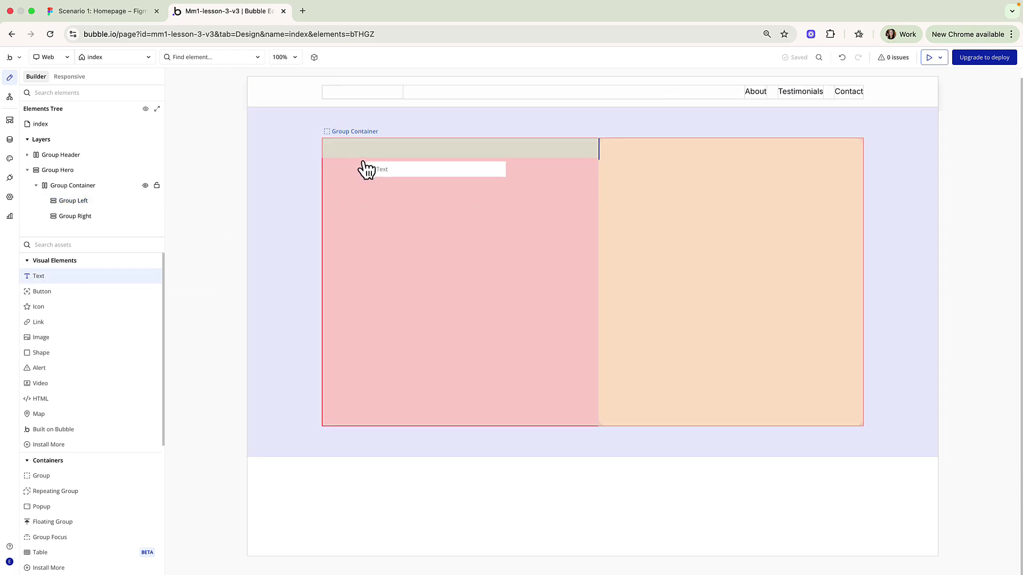
click(323, 177)
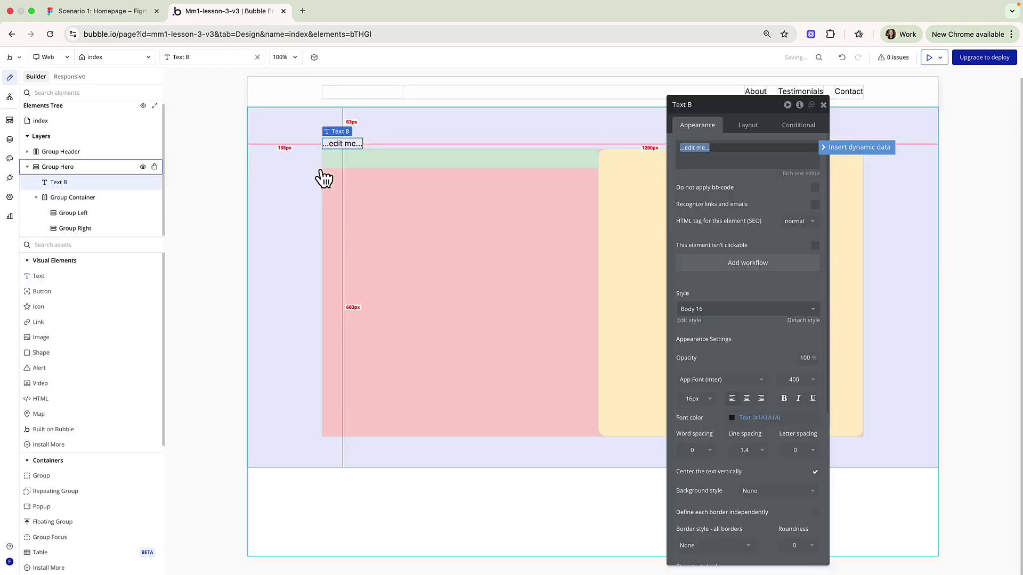
drag(61, 182, 78, 212)
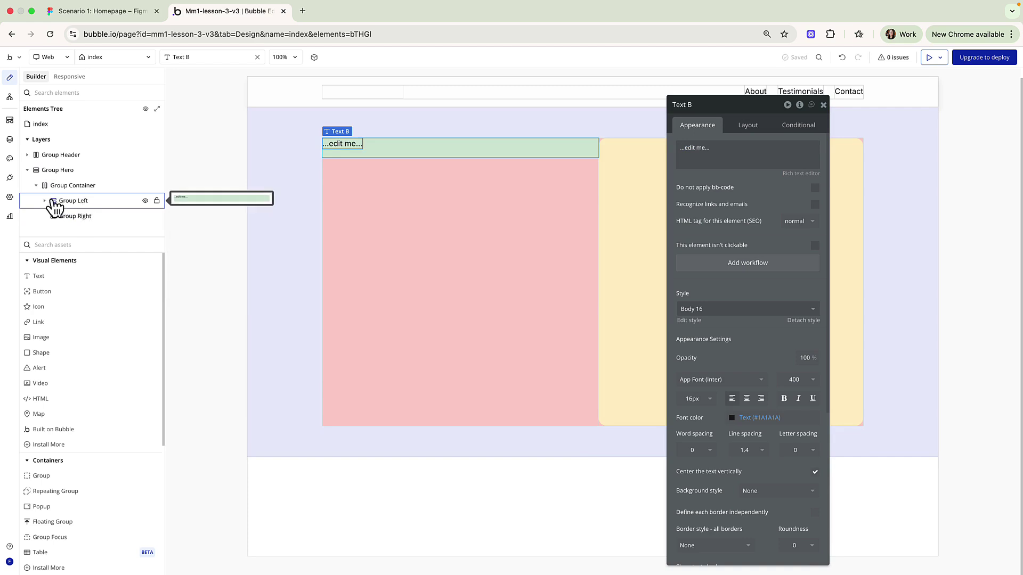
click(76, 202)
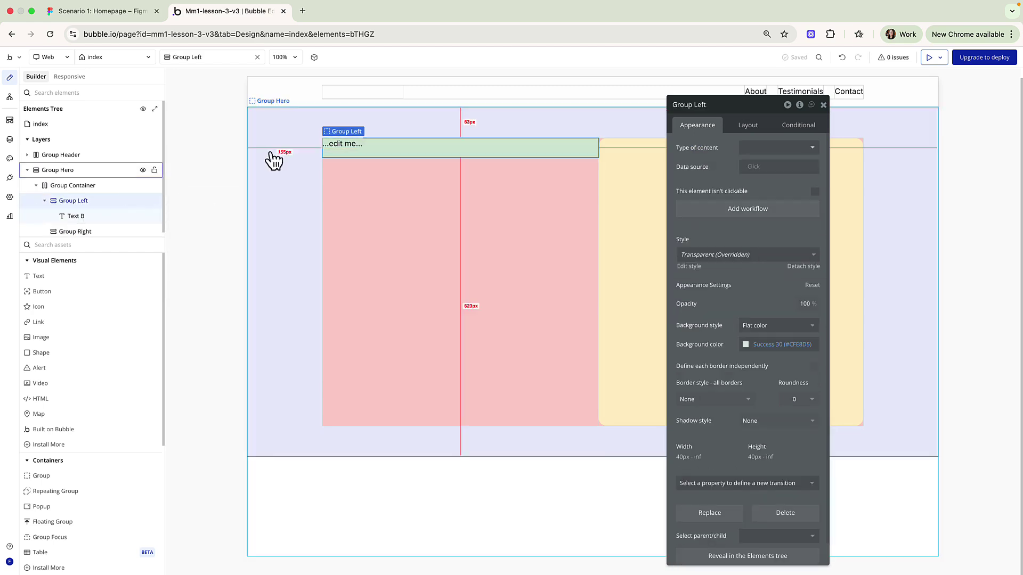
drag(42, 277, 335, 155)
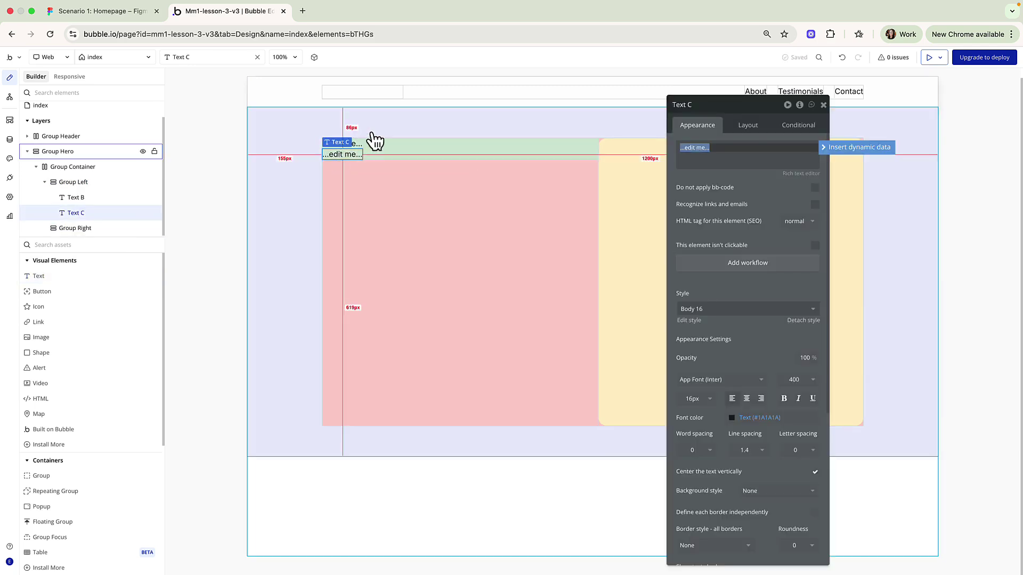
Step: Switch to the Figma design and copy the content of the hero's Lead text
click(132, 16)
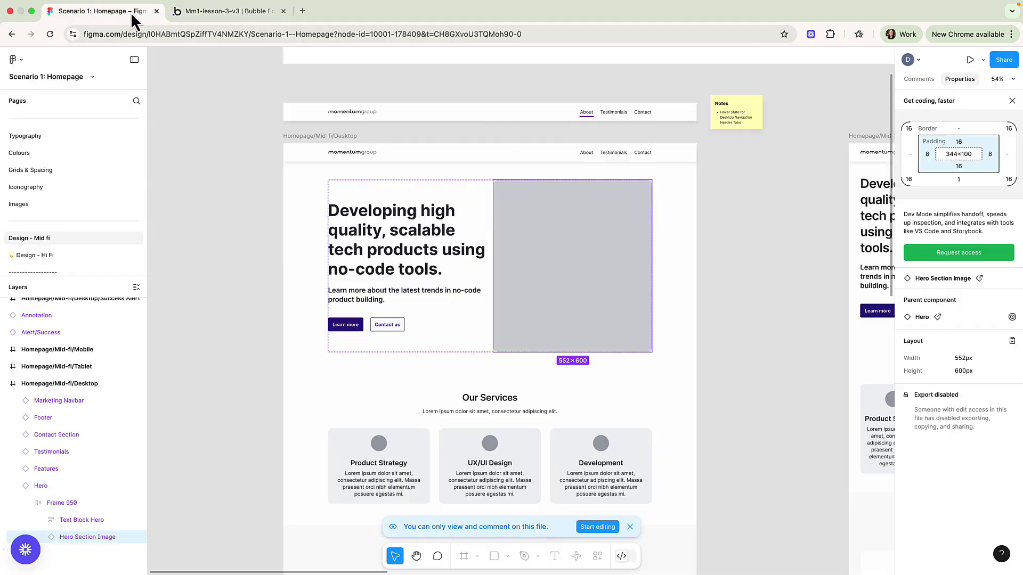
click(397, 234)
double_click(395, 231)
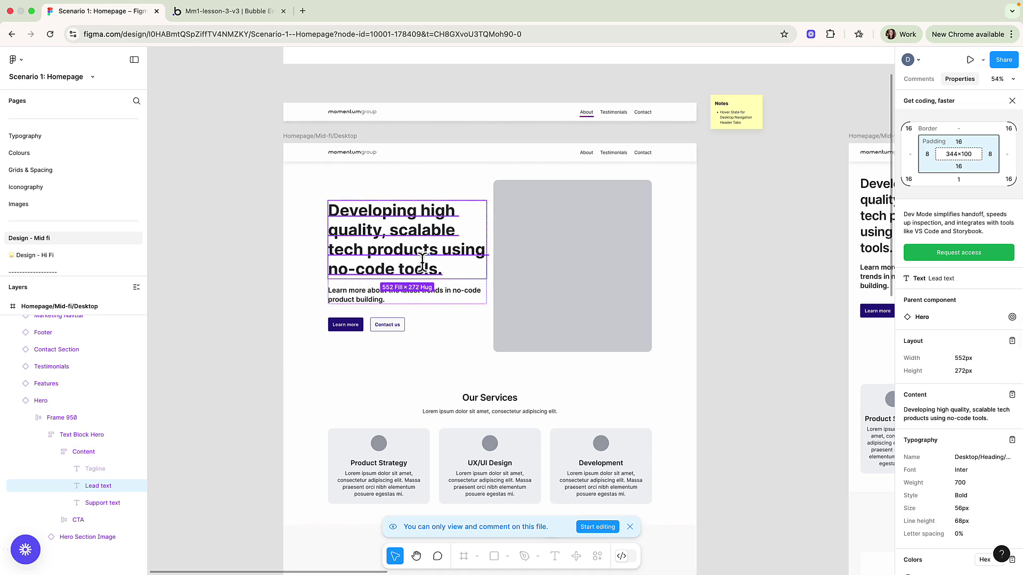
drag(438, 263, 466, 269)
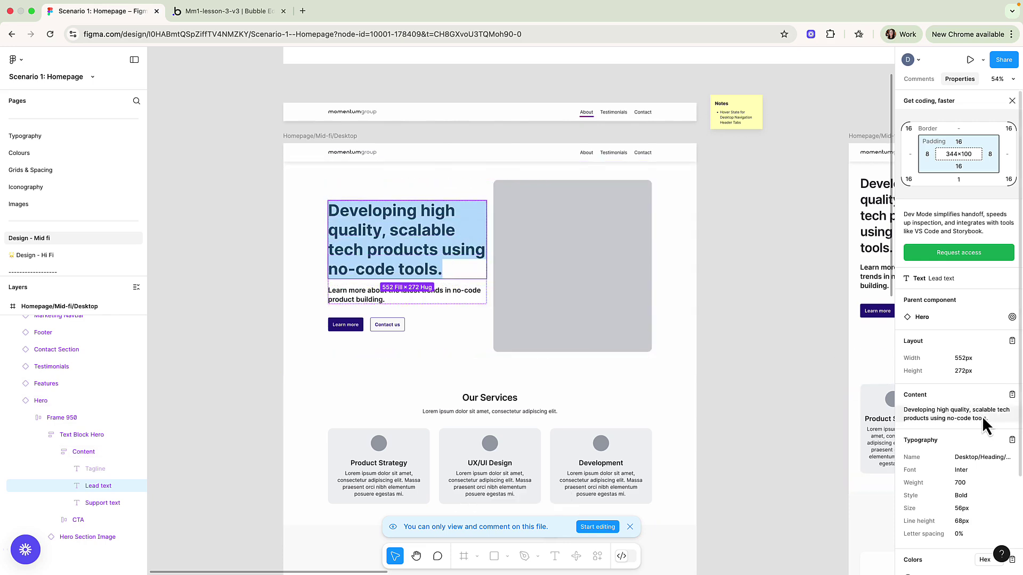
click(1012, 396)
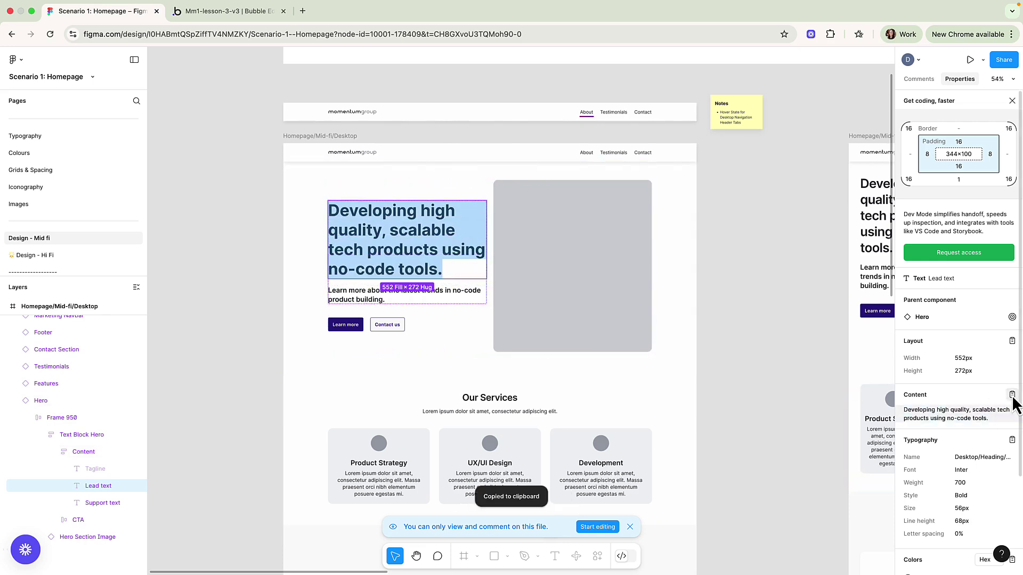
Step: Back in Bubble, replace the first text in Group Left with the copied "Developing high quality, scalable tech products using no-code tools."
click(207, 13)
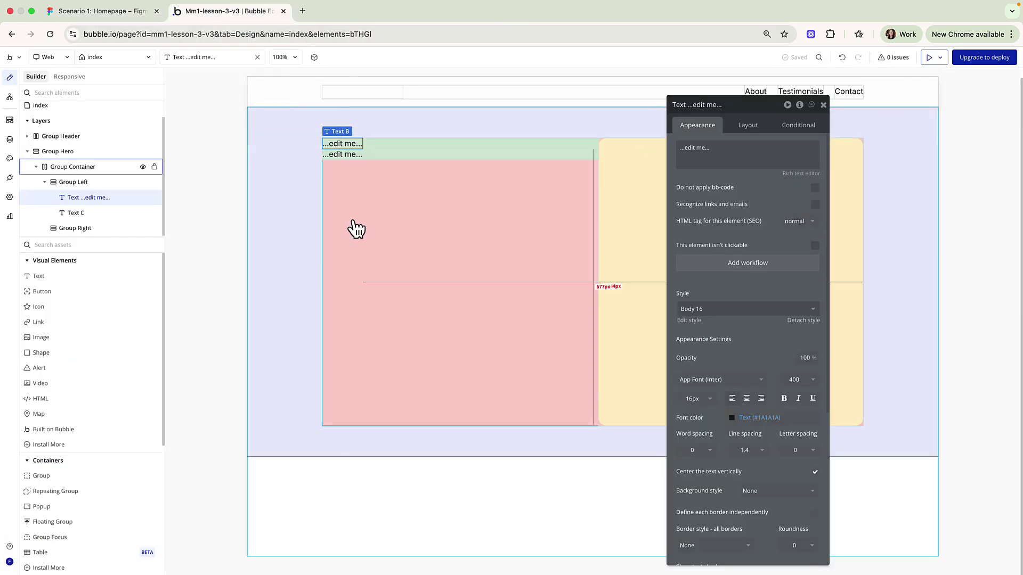
click(698, 147)
key(ctrl+a)
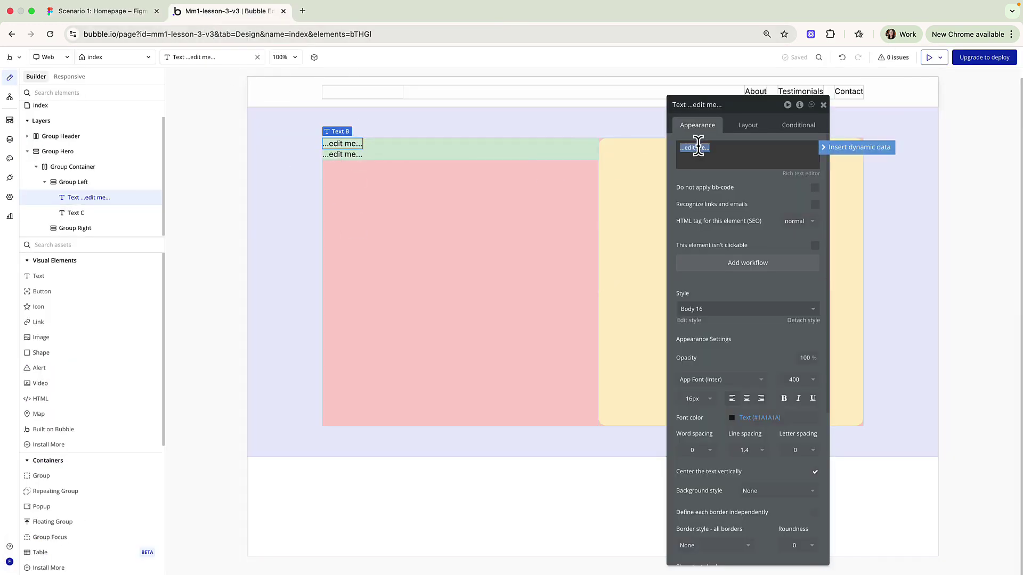
key(ctrl+v)
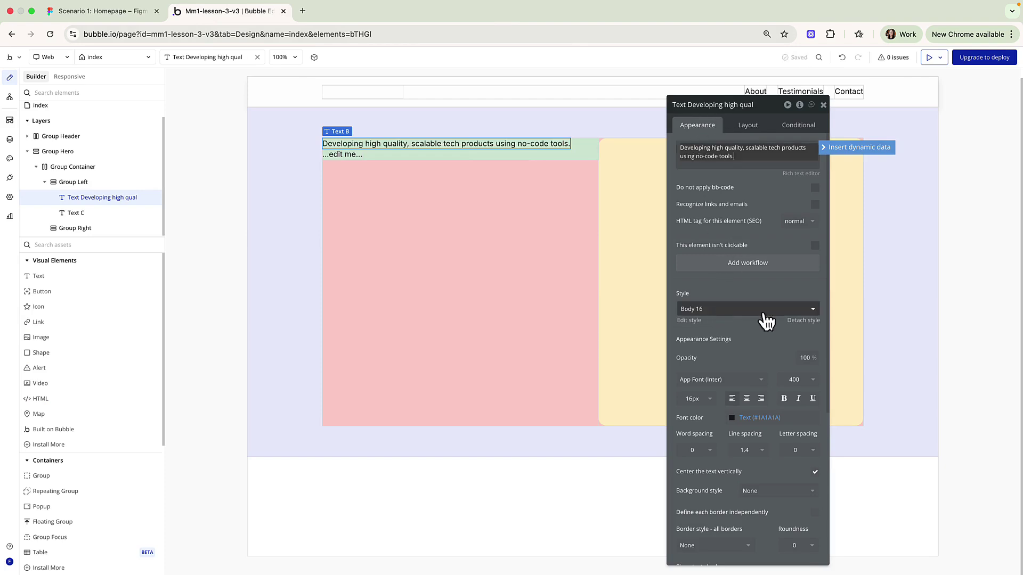
Step: Detach the heading text's style and set its font weight to 700, size to 56px and line spacing to 1.2
click(805, 320)
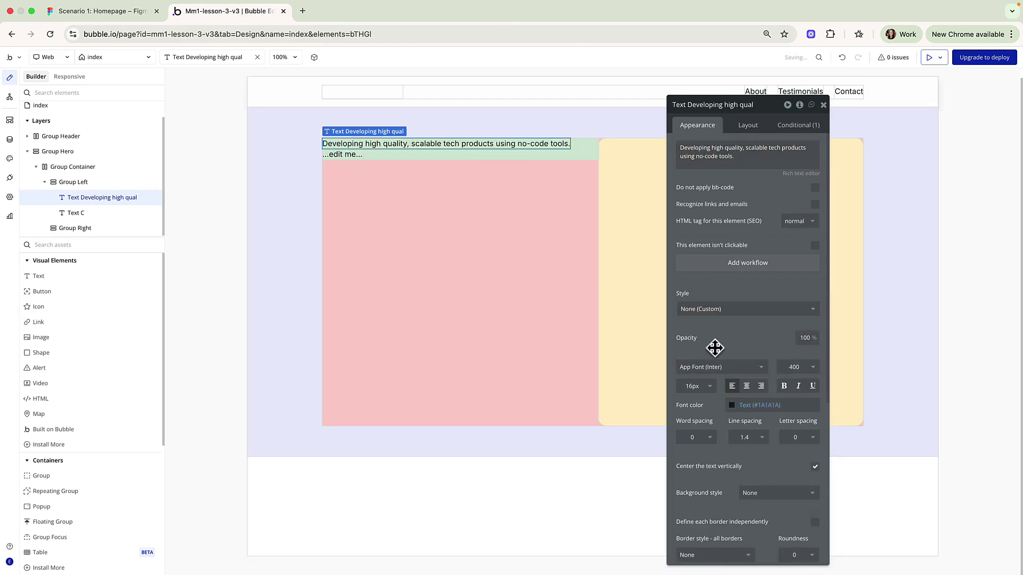
click(798, 369)
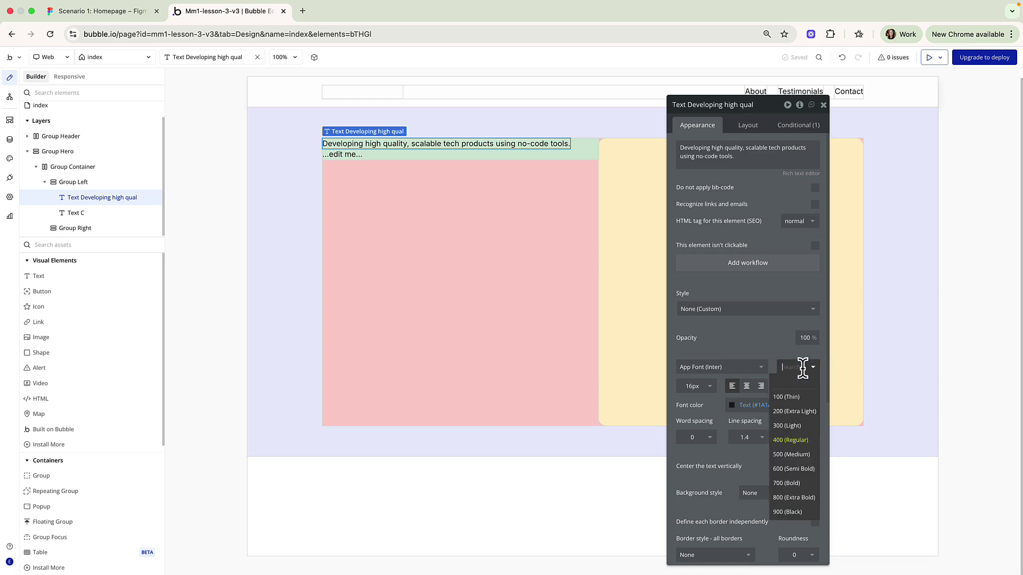
click(802, 484)
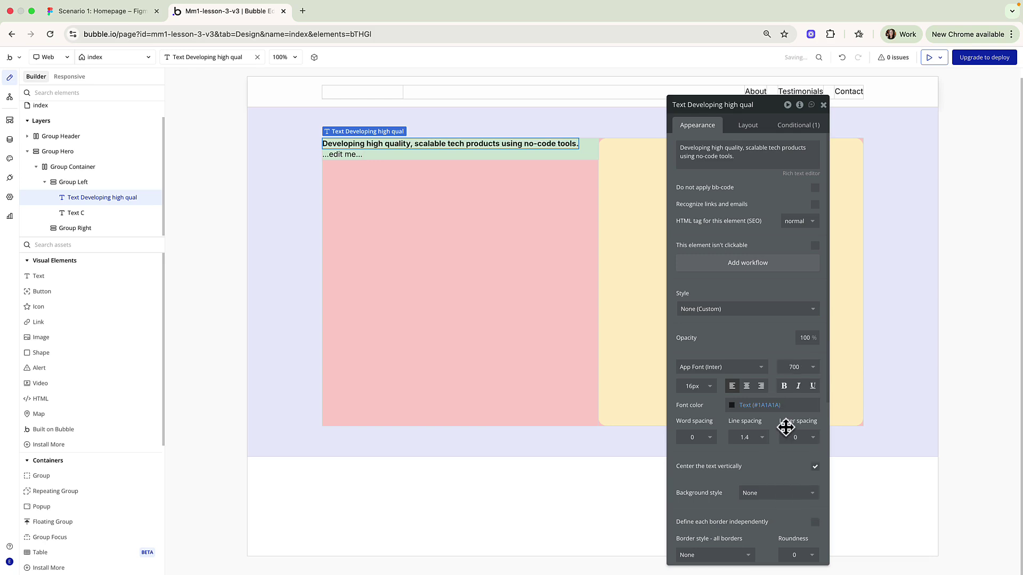
click(694, 388)
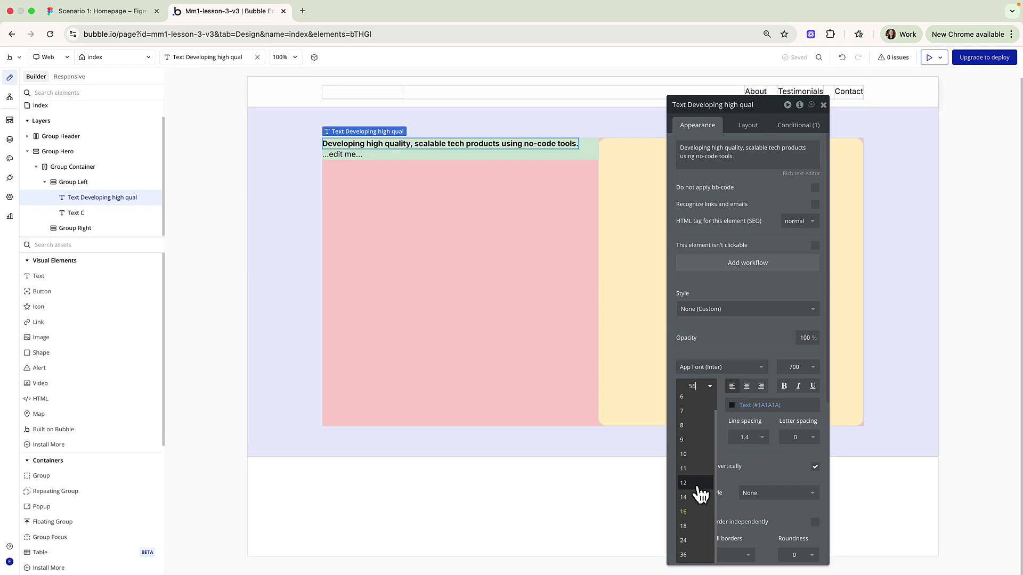
key(Return)
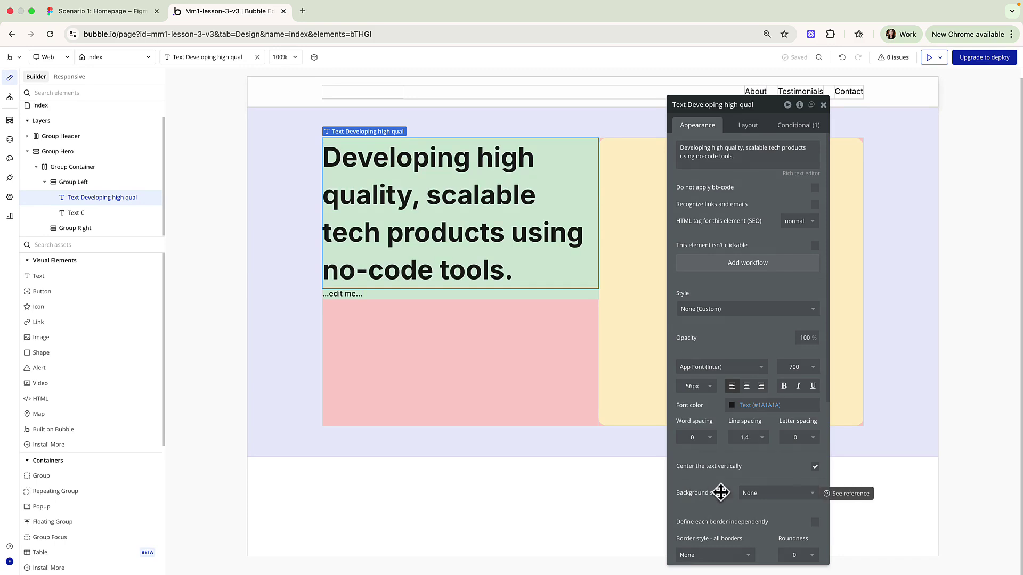
click(750, 438)
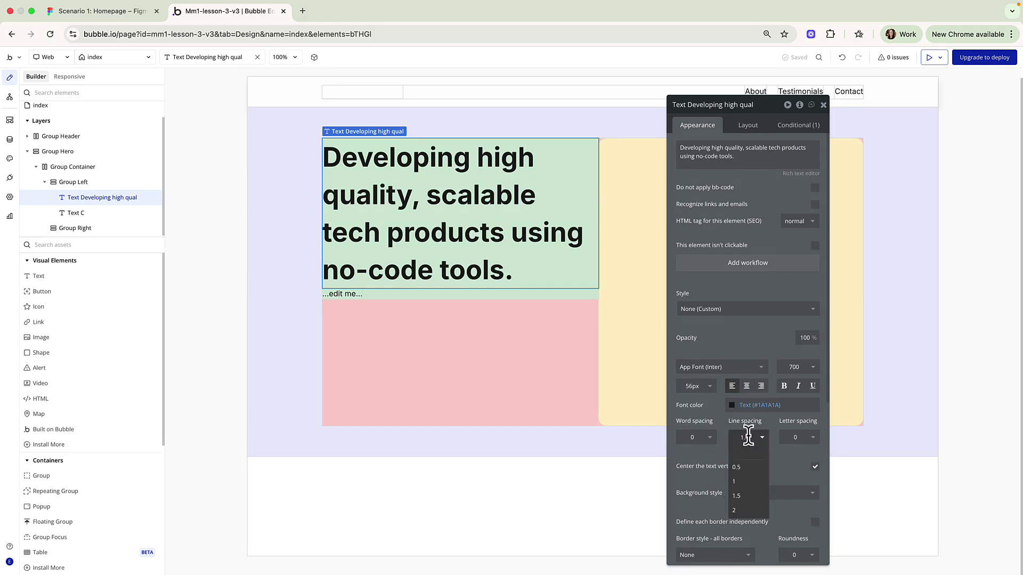
key(Return)
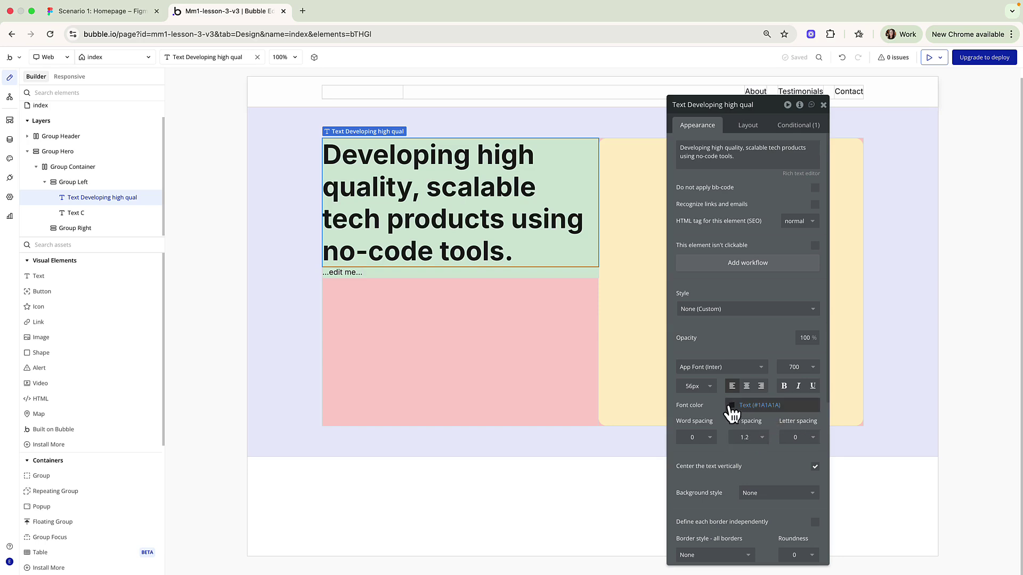
Step: Switch to the Figma design and copy the hero Lead text's color code #24262B
click(93, 24)
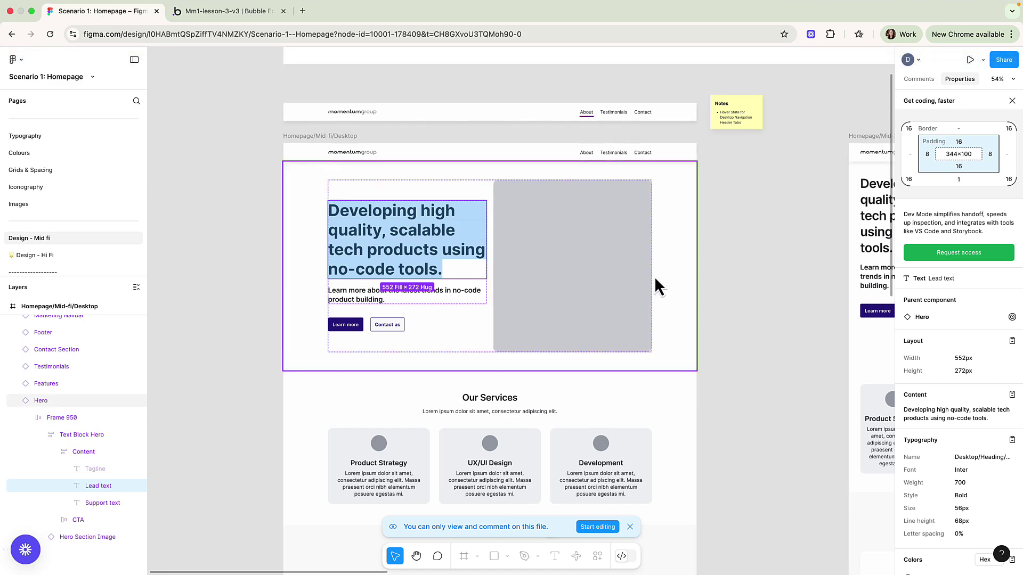
scroll(951, 445, down, 4)
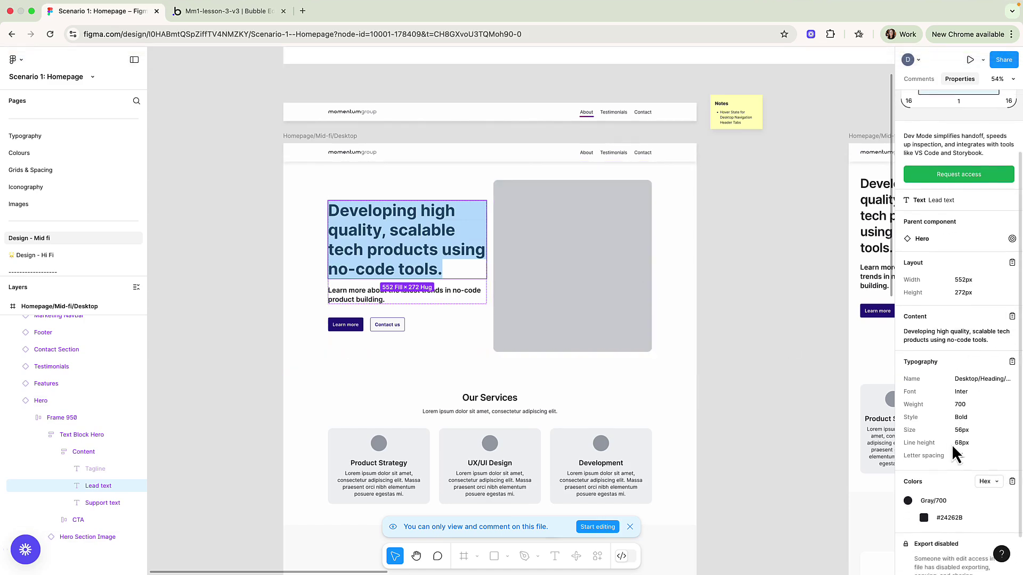
click(952, 498)
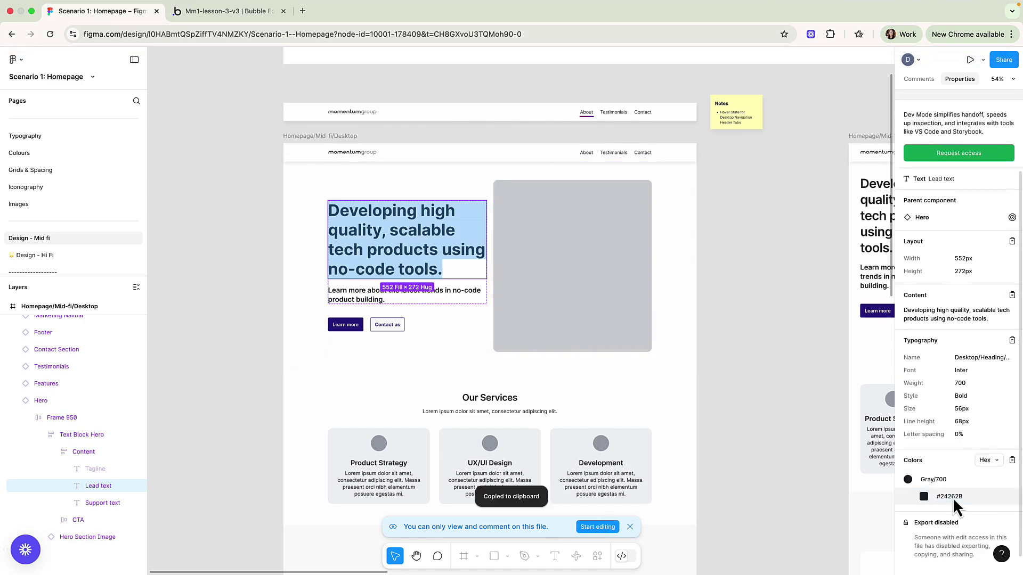
Step: Back in Bubble, set the heading text's font color to the copied #24262B
click(207, 12)
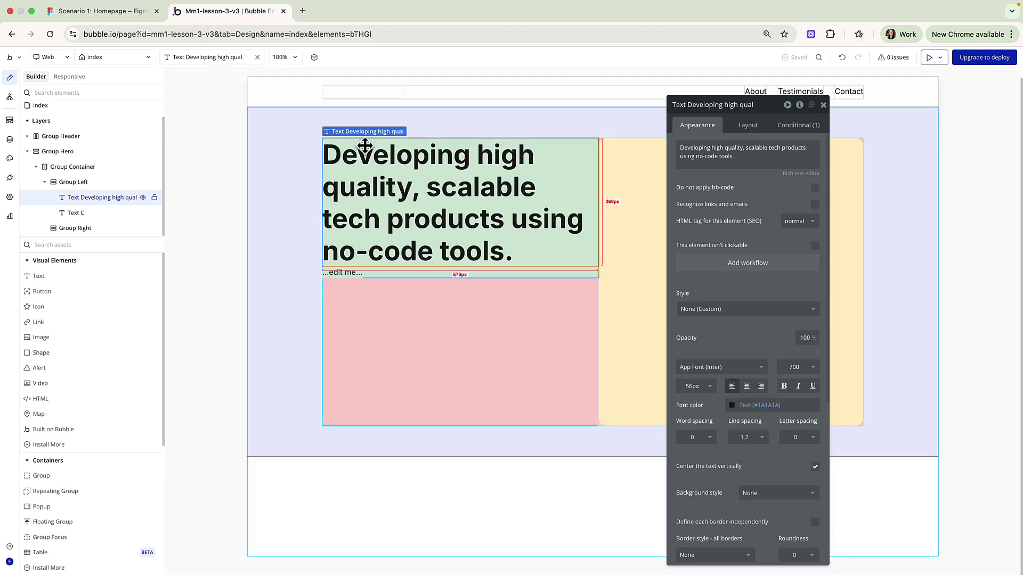
click(743, 404)
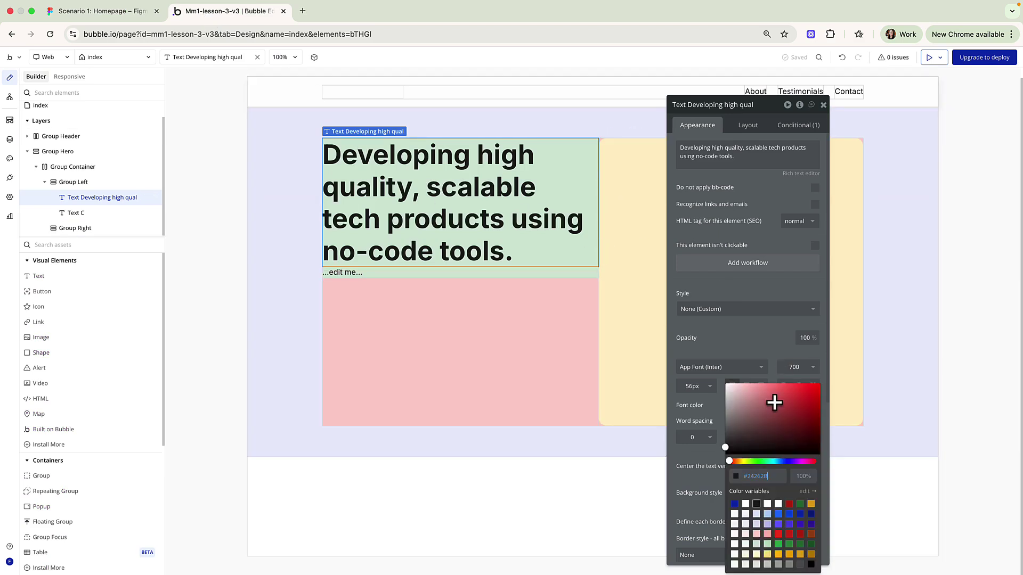
key(Return)
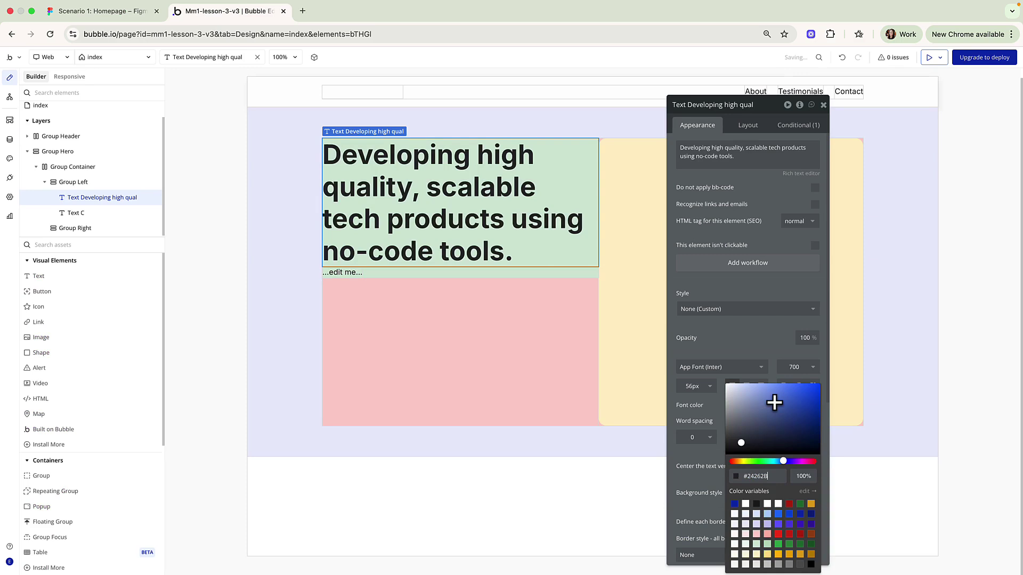
click(709, 458)
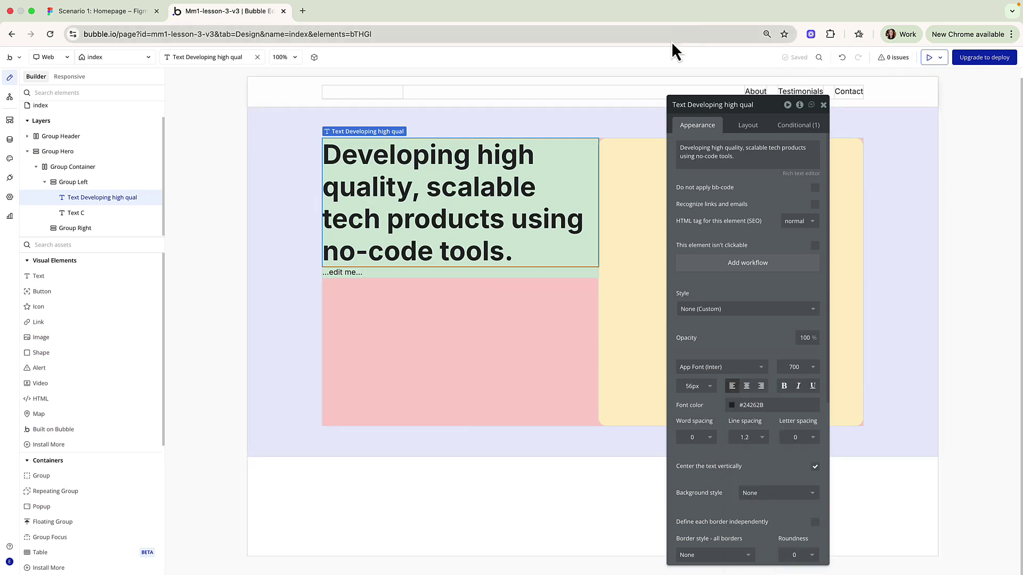
Step: Switch to the Figma design and copy the content of the hero's Support text
click(122, 12)
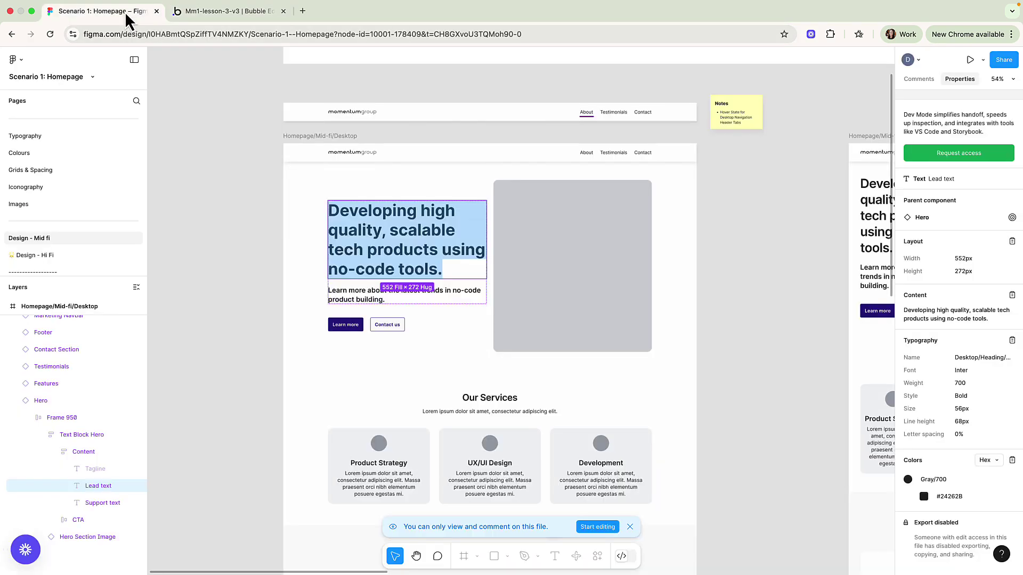
click(390, 295)
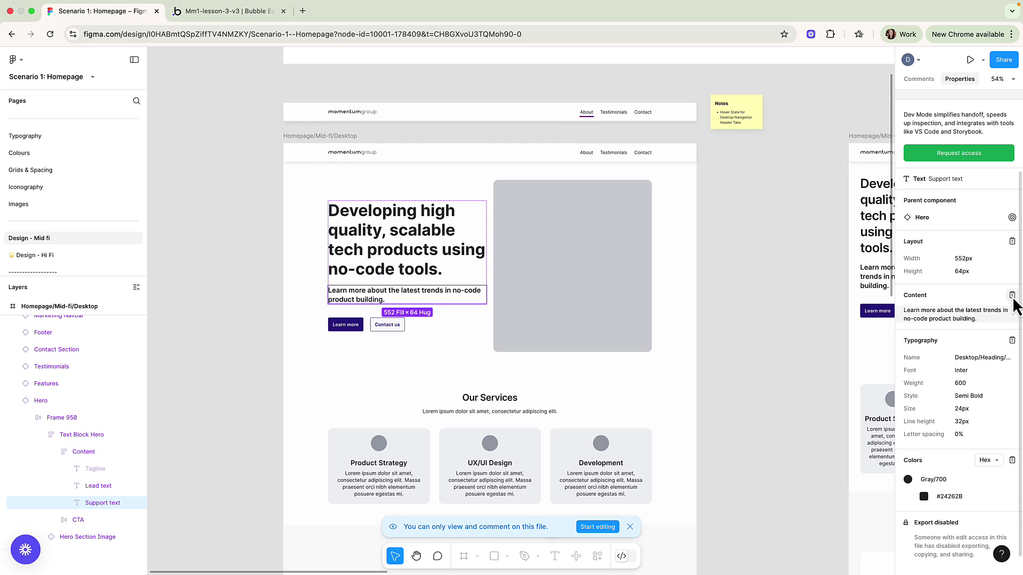
click(1012, 295)
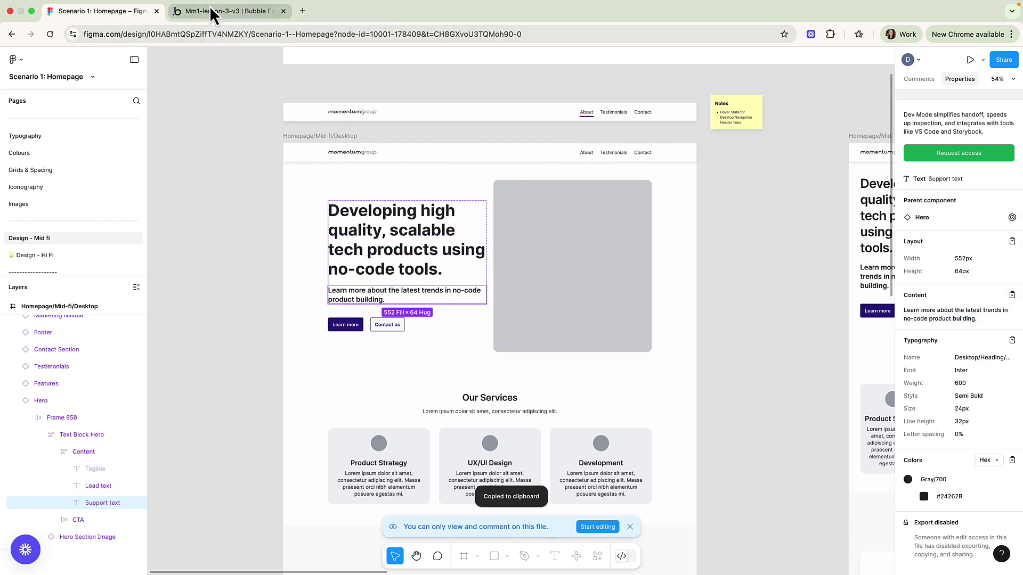
Step: Back in Bubble, replace the second text in Group Left with the copied "Learn more about the latest trends in no-code product building."
click(212, 11)
click(357, 274)
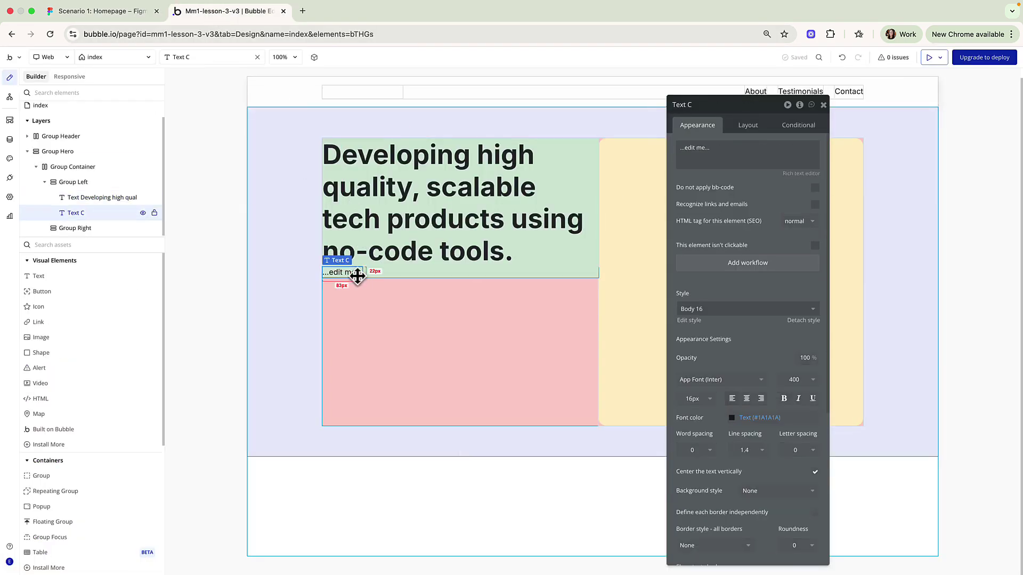
triple_click(703, 148)
key(super+v)
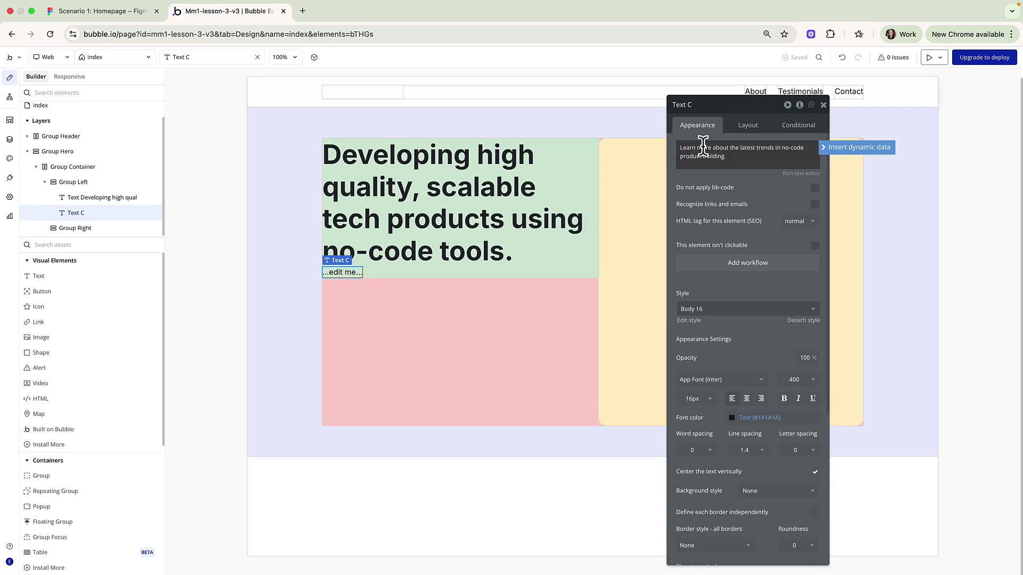
click(713, 177)
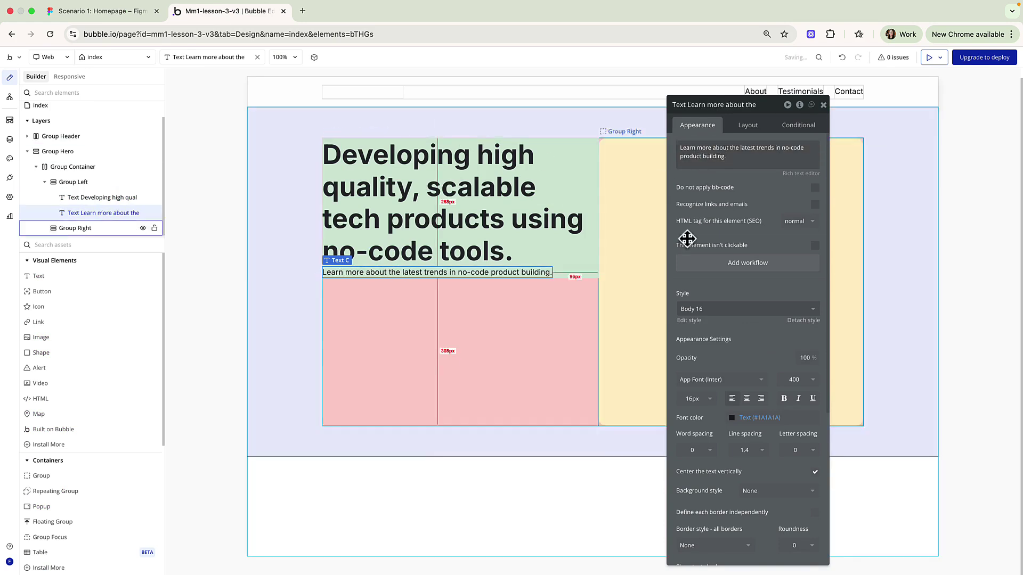
Step: Detach the supporting text's style and set its font weight to 600, size to 24px and line spacing to 1.3
click(814, 321)
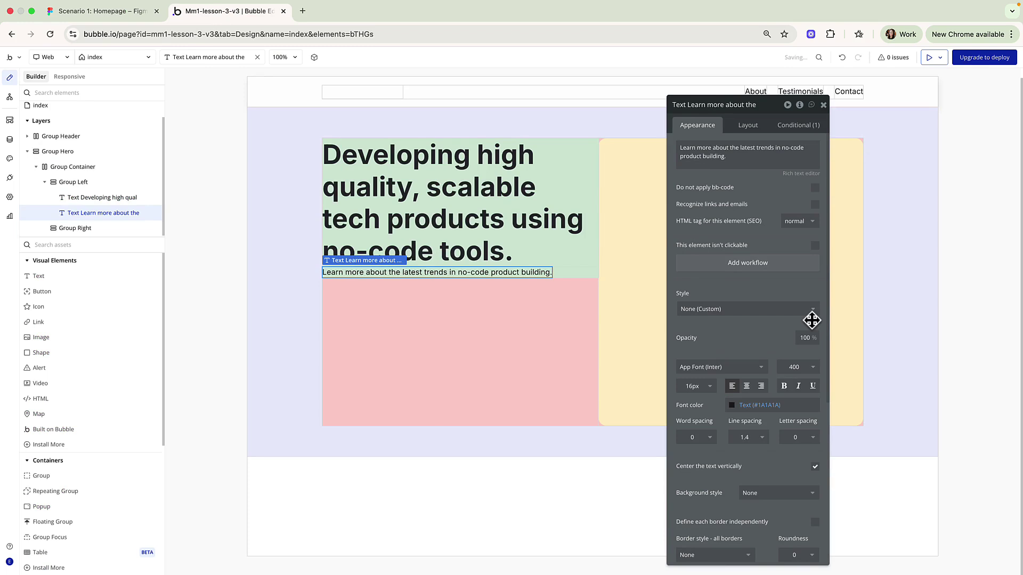
click(813, 370)
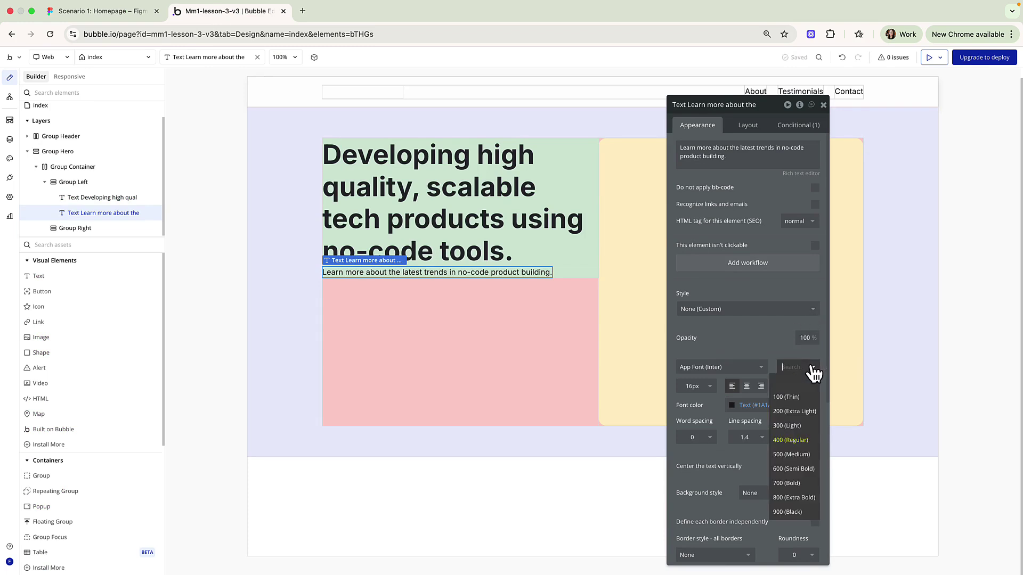
click(803, 470)
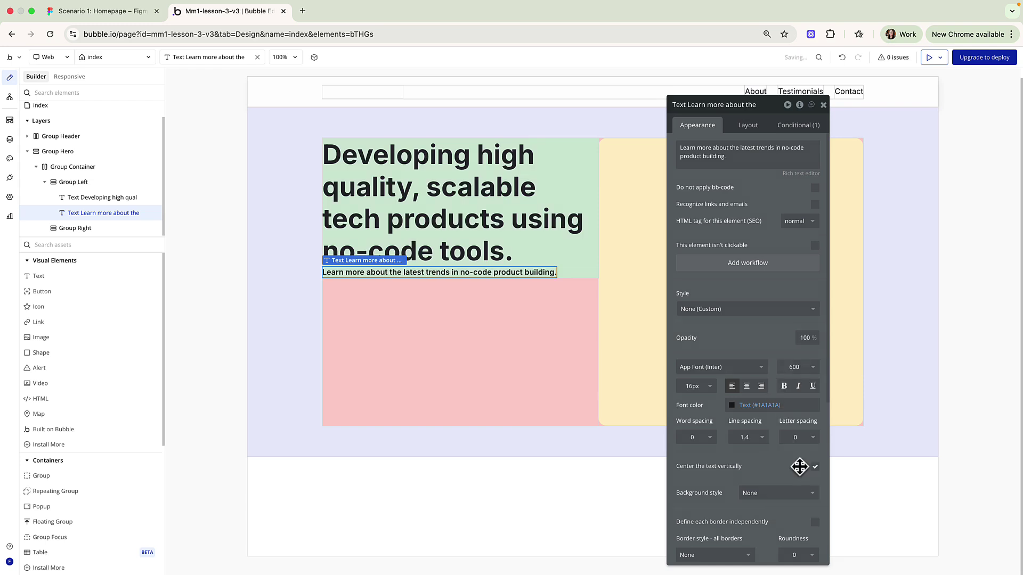
click(706, 393)
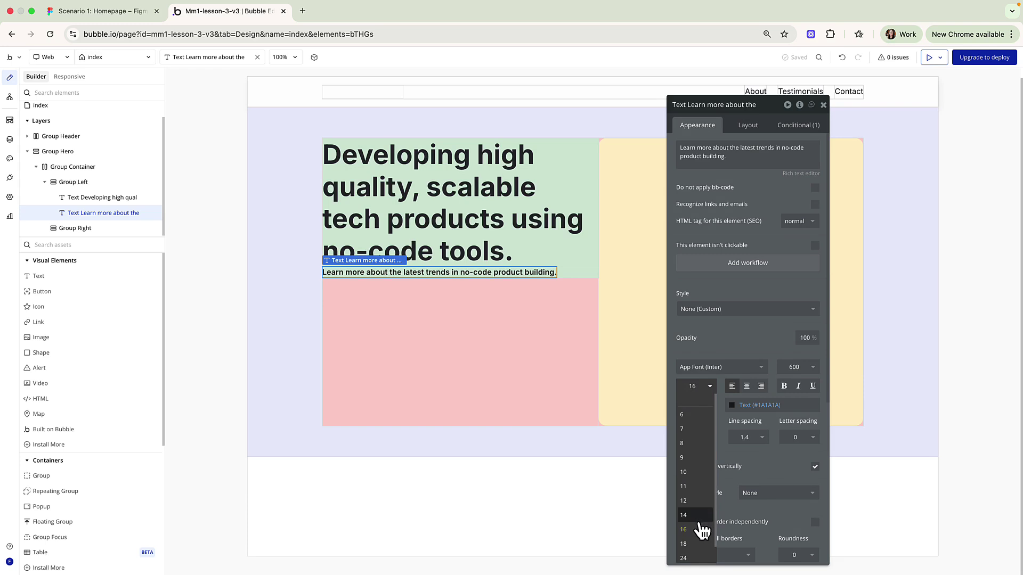
click(697, 544)
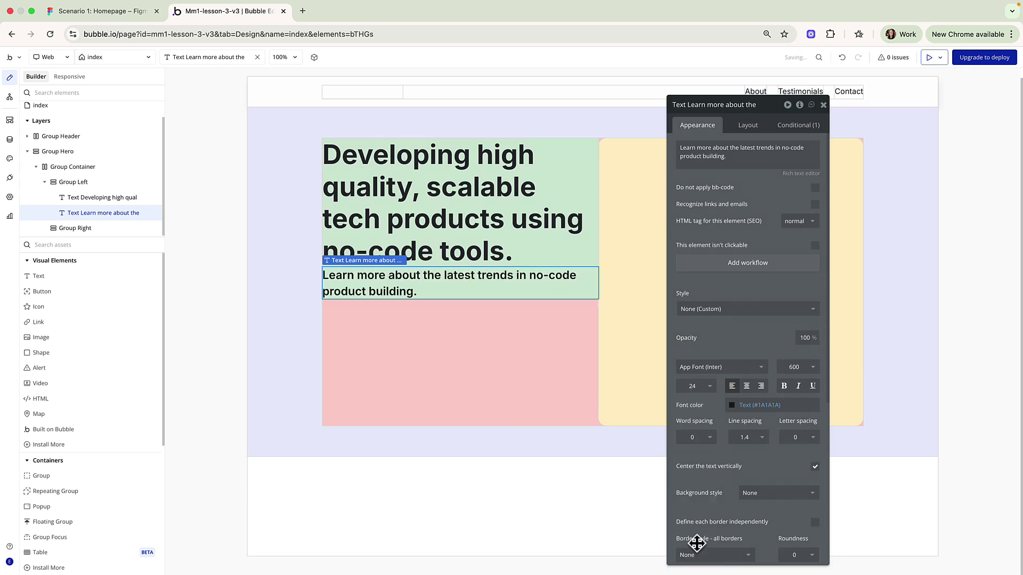
click(754, 440)
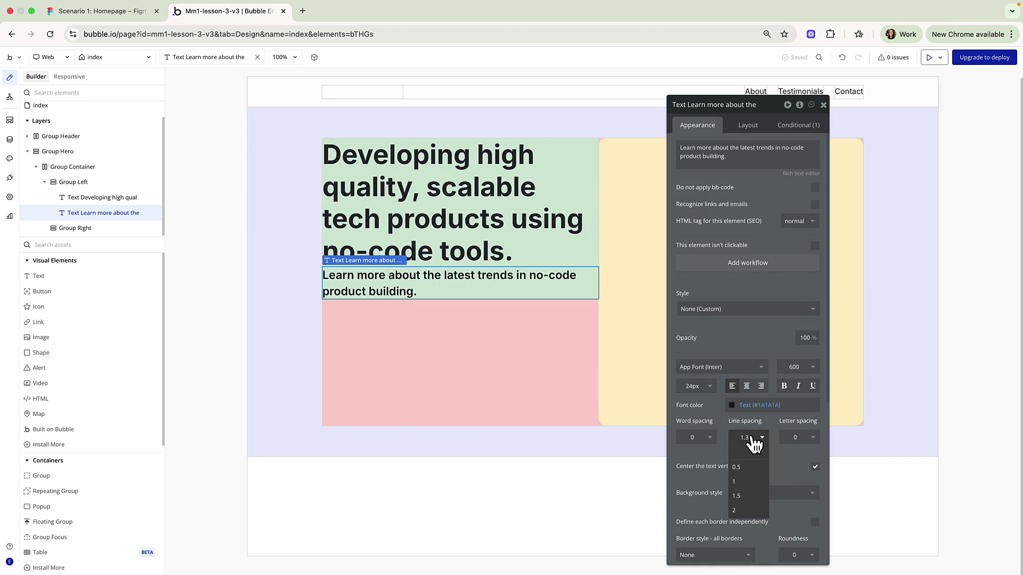
text(1.3)
key(Return)
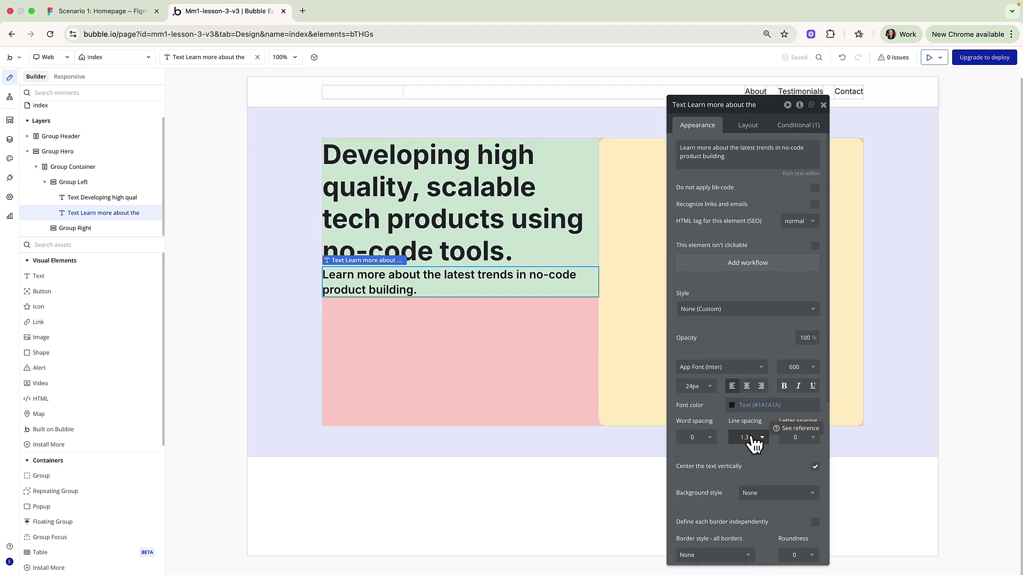
Step: Copy the Support text's color #24262B from the Figma design and apply it as the supporting text's font color in Bubble
click(116, 12)
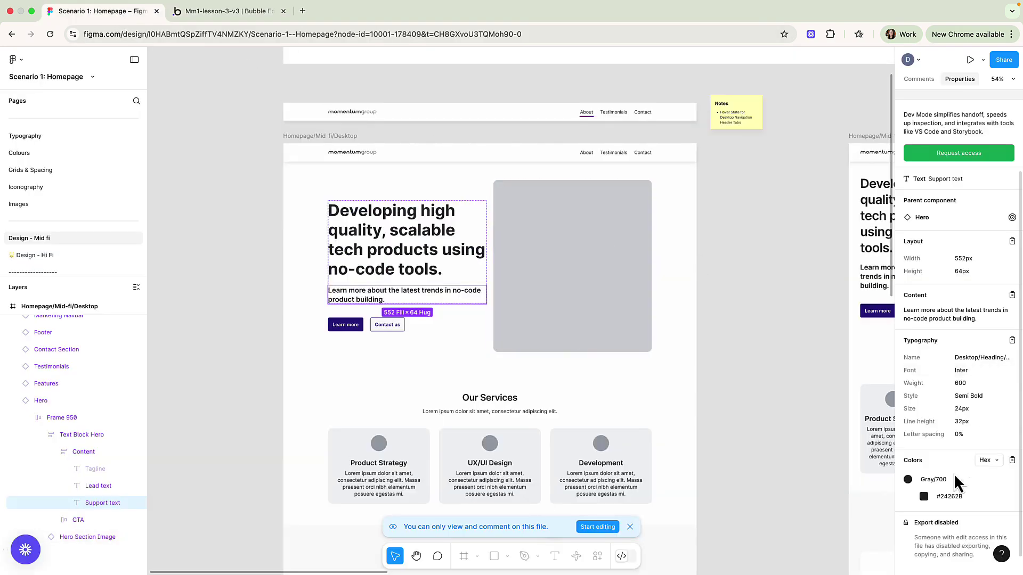
click(951, 497)
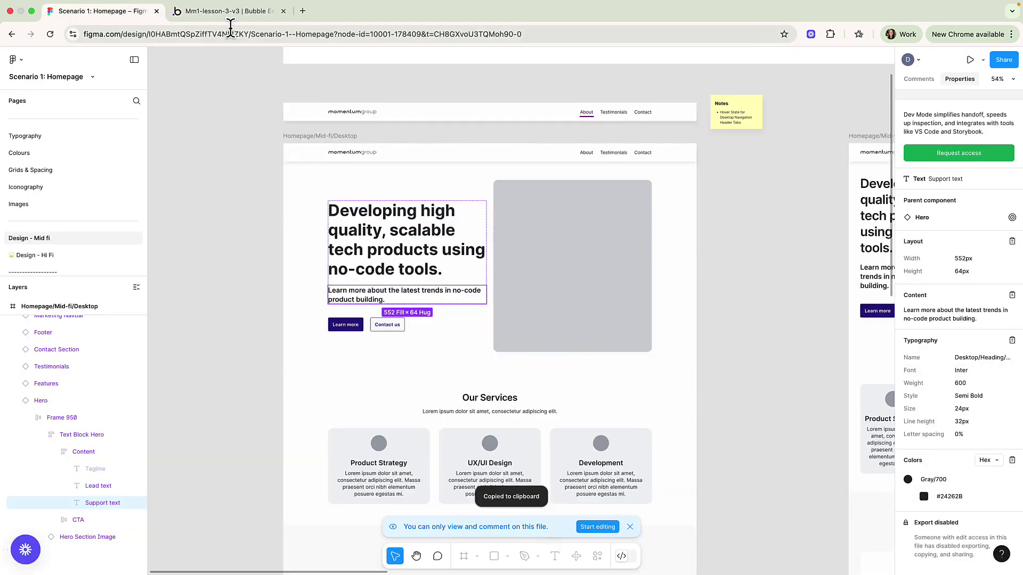
click(229, 11)
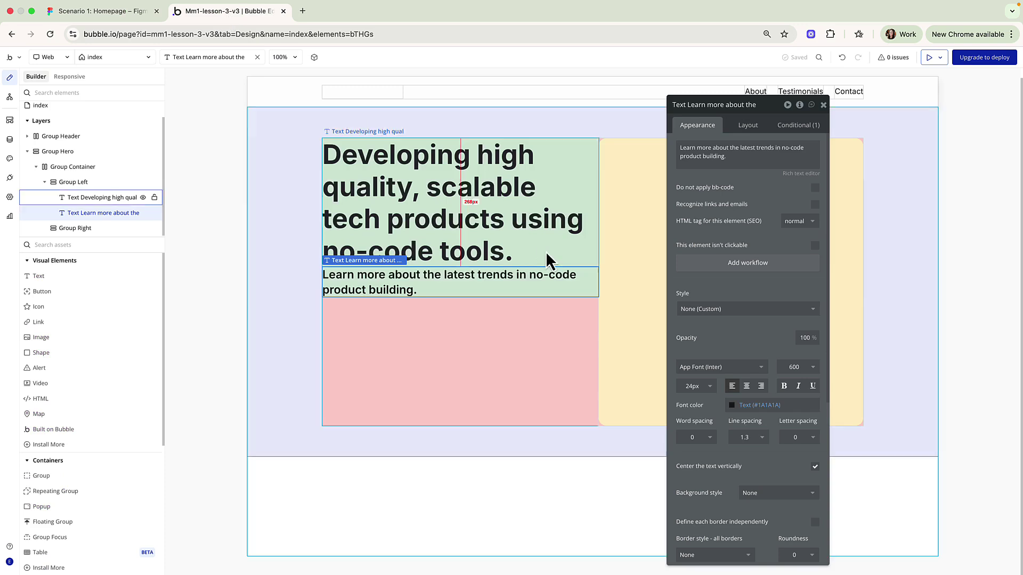
click(767, 403)
key(ctrl+v)
click(712, 409)
click(563, 169)
click(749, 125)
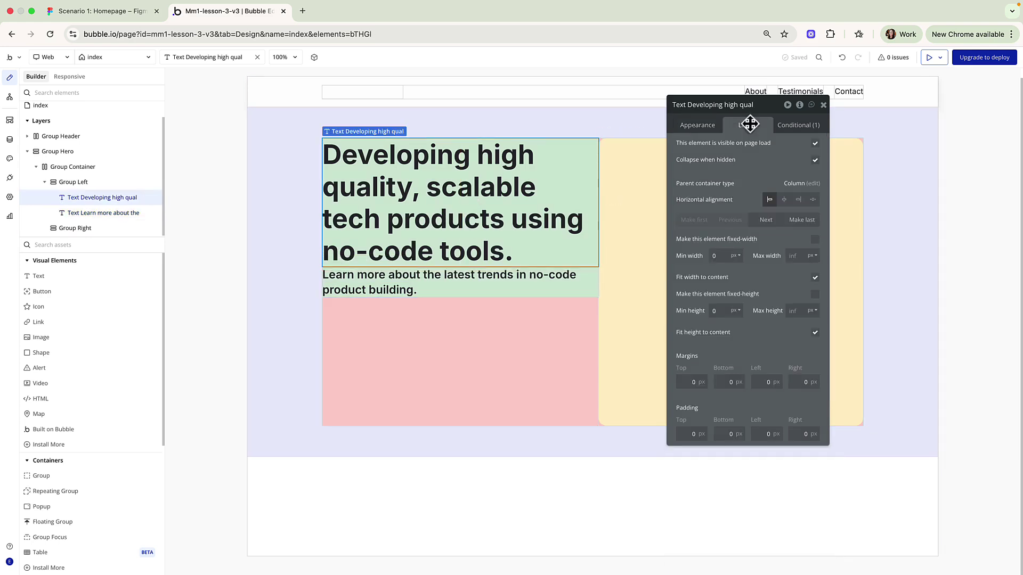
Step: Set Group Hero's background style to None
drag(82, 144, 81, 143)
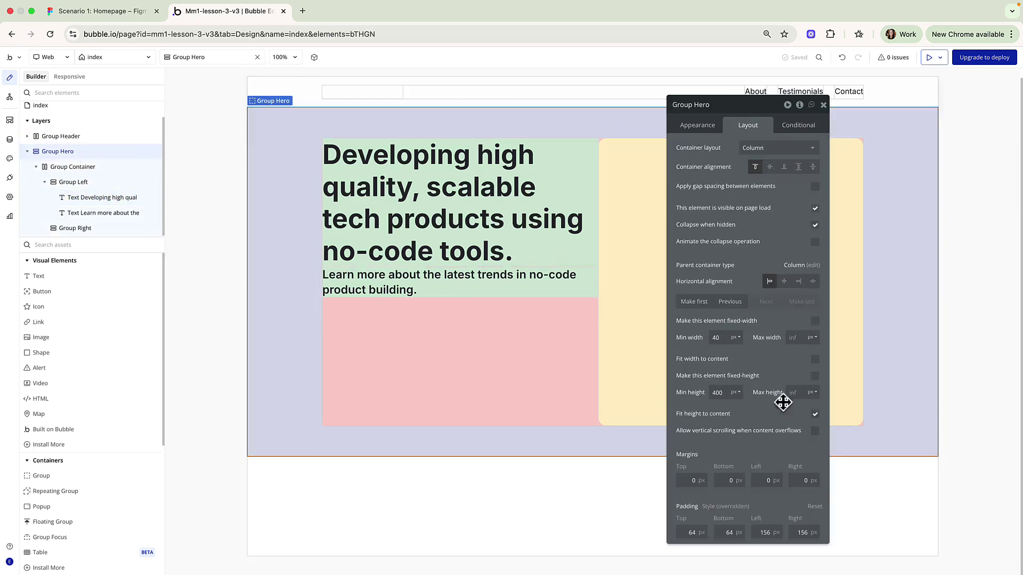
click(695, 125)
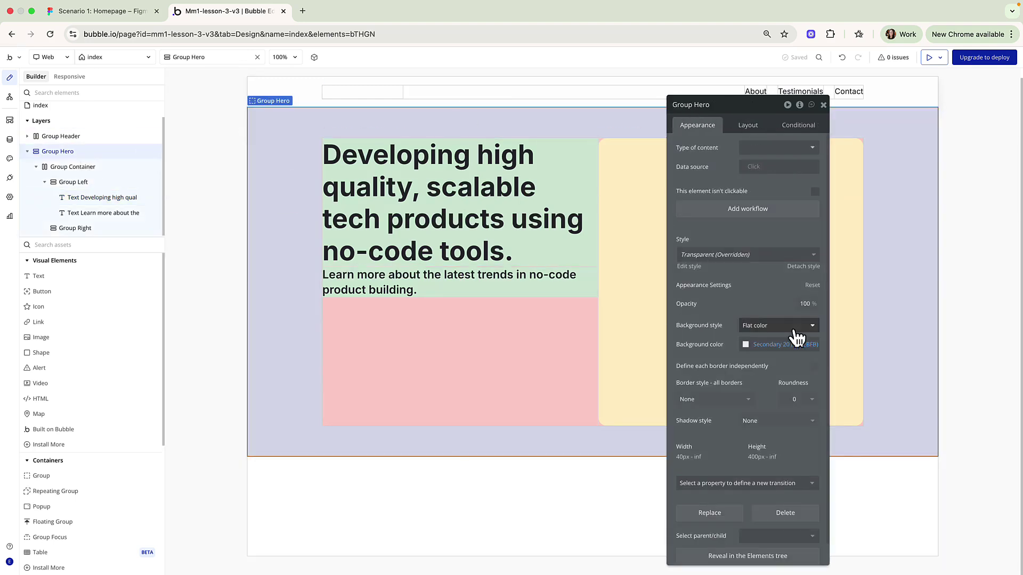
click(765, 326)
click(763, 356)
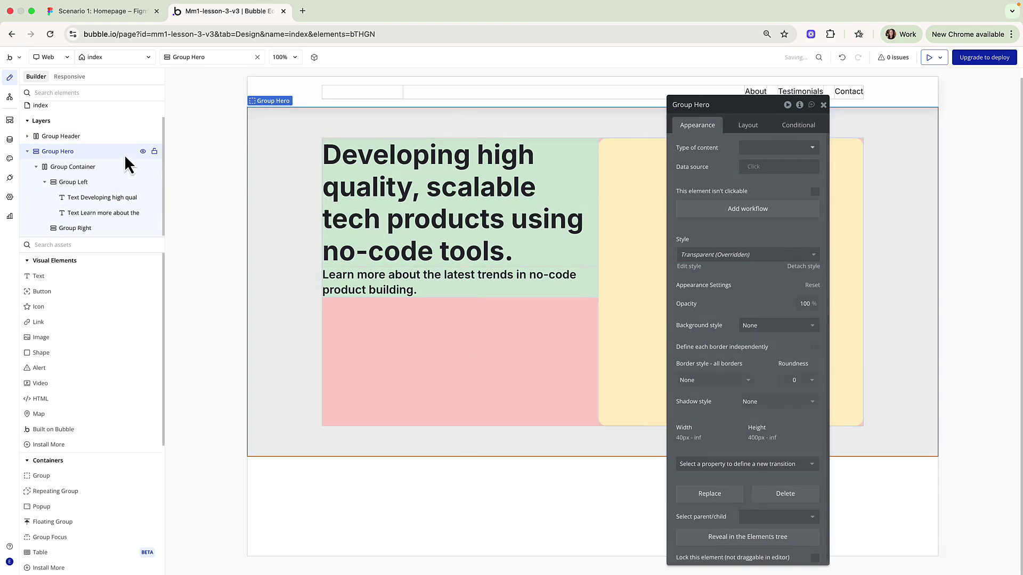
Step: Set the background style of both Group Container and Group Left to None
click(112, 202)
click(85, 170)
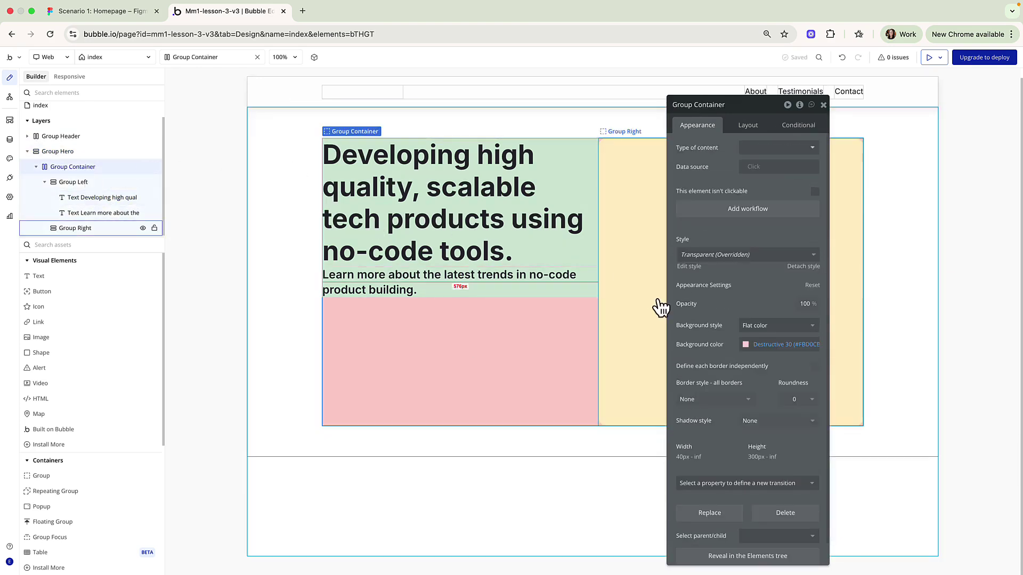
click(798, 332)
click(769, 353)
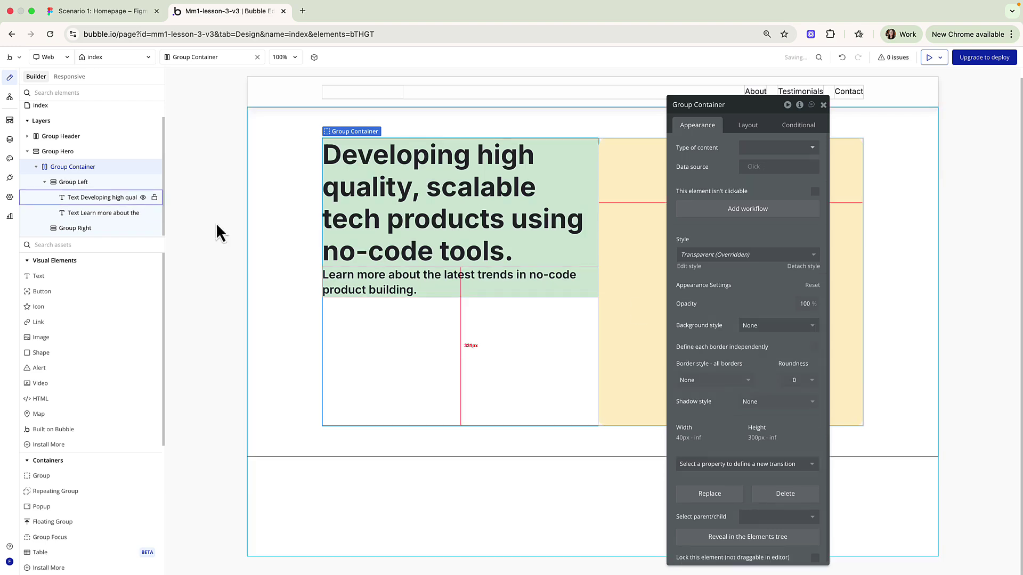
click(73, 181)
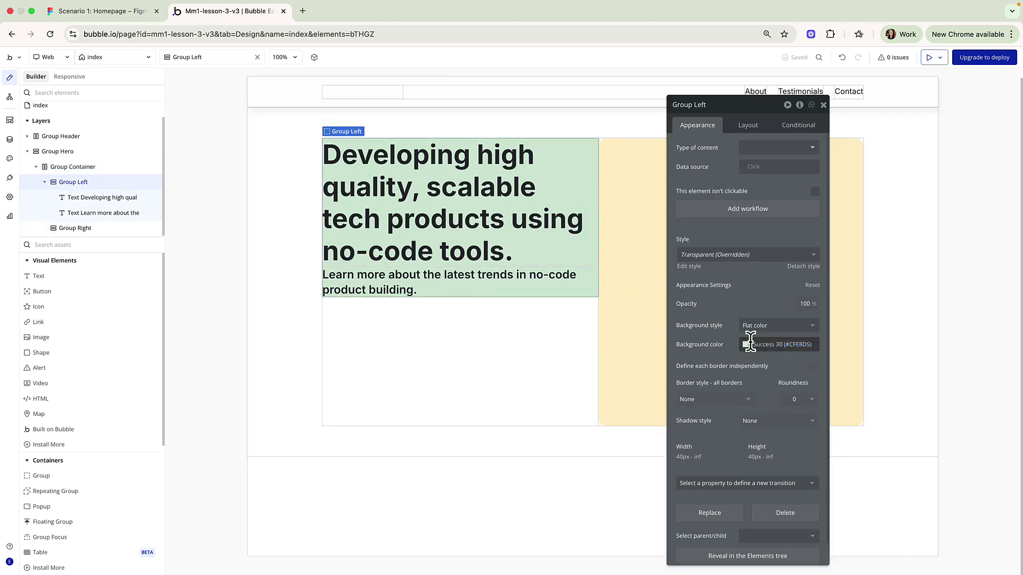
click(756, 326)
click(761, 355)
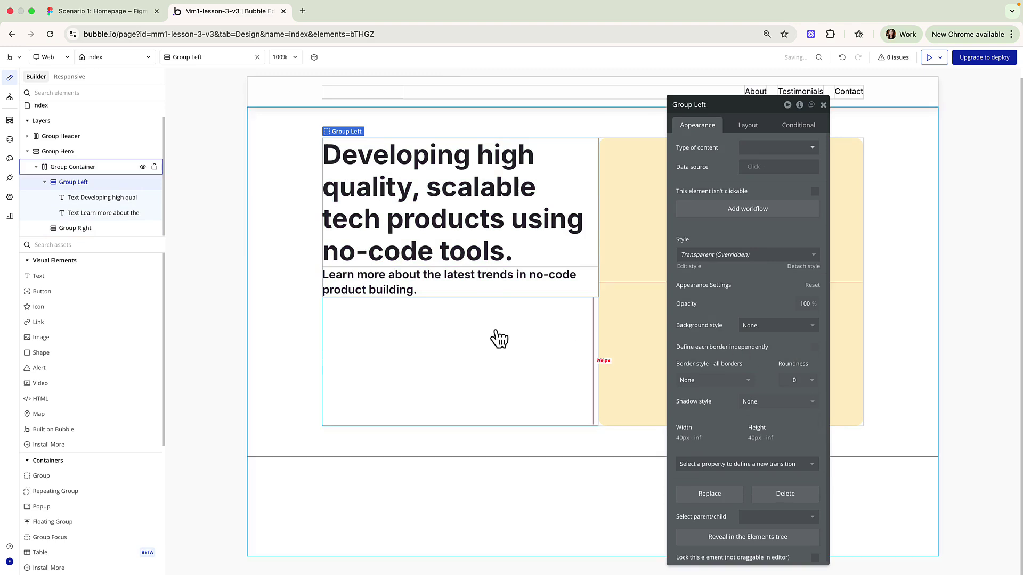
Step: Switch to the Figma design and copy the Hero component's fill color #FEFEFE
click(109, 13)
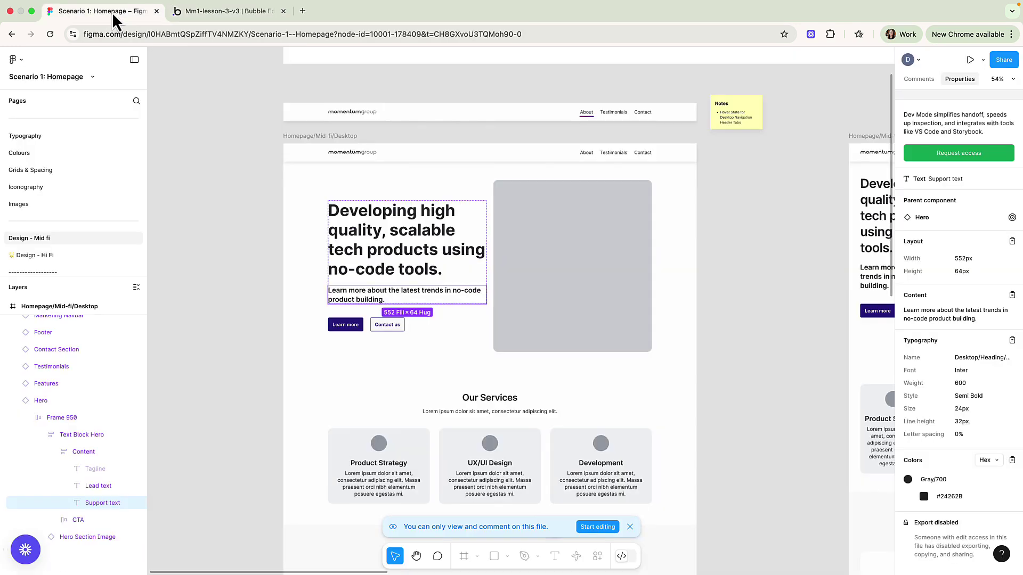
click(483, 343)
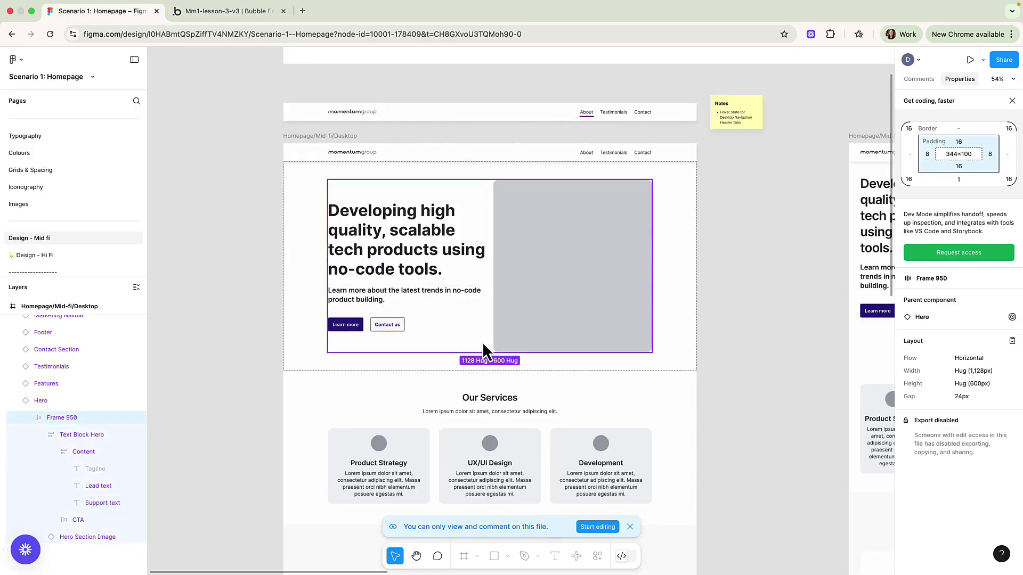
click(418, 357)
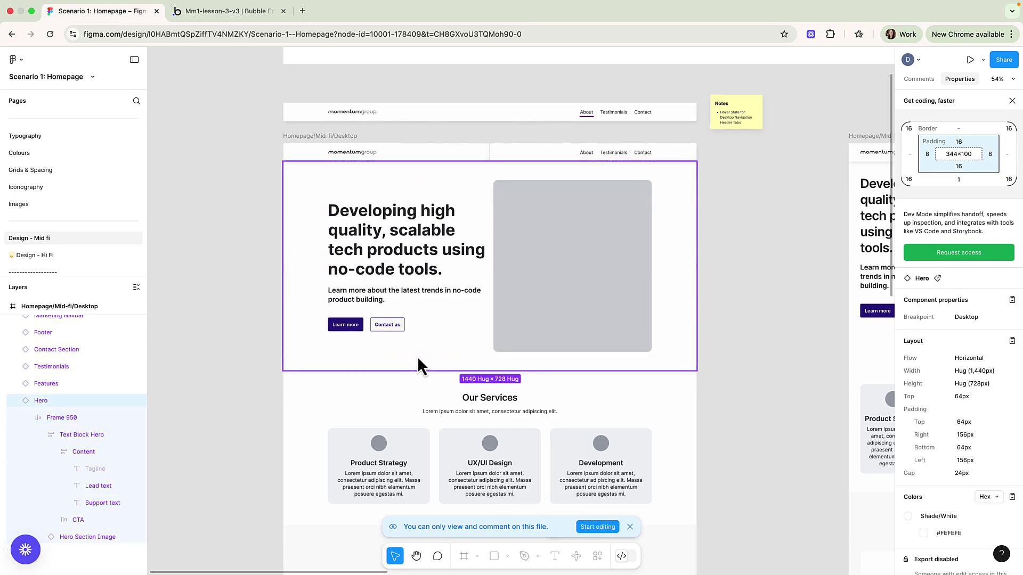
click(953, 533)
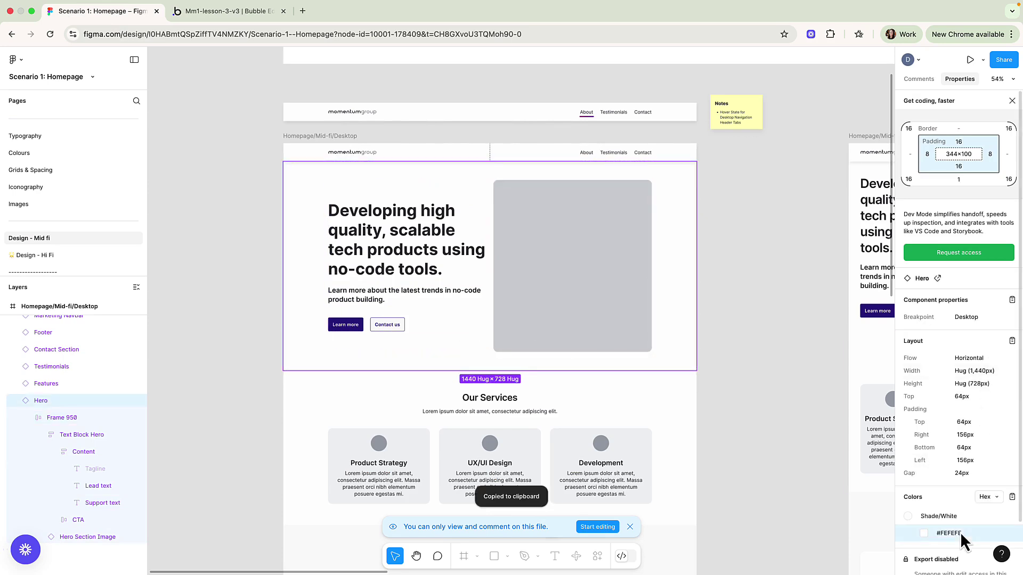
Step: Back in Bubble, give Group Hero a flat color background of #FEFEFE and close its property editor
click(216, 16)
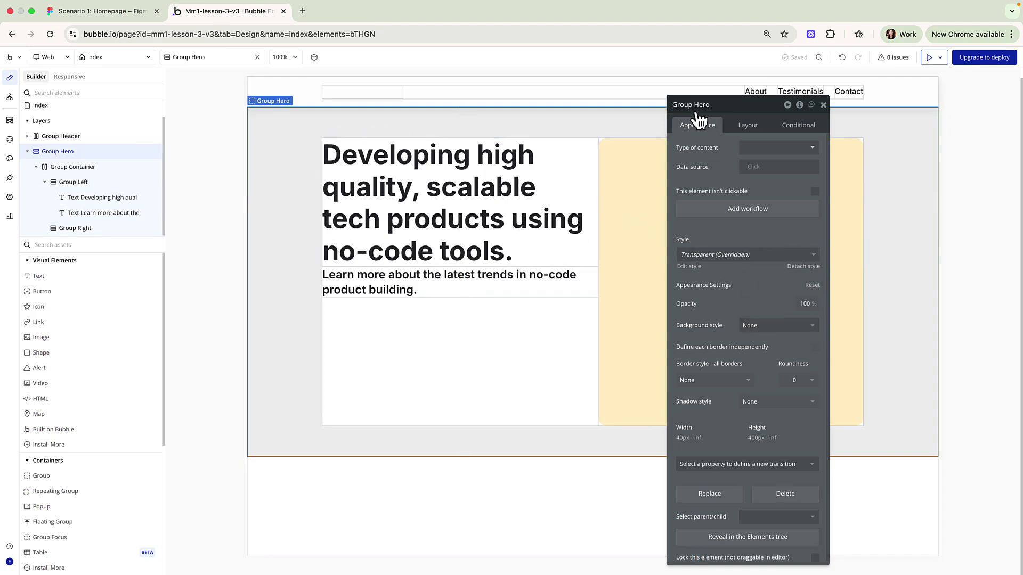
click(762, 326)
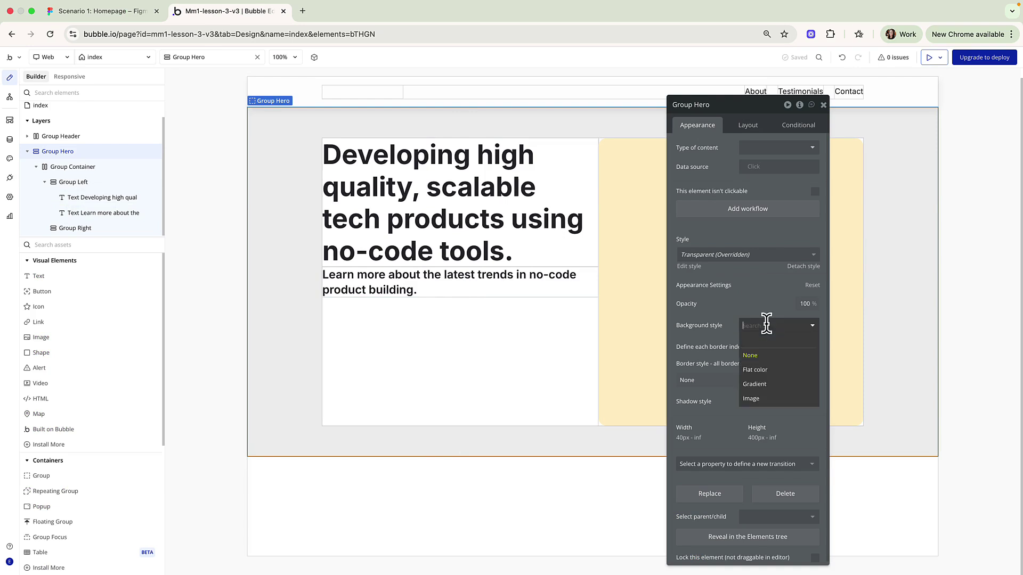
click(768, 373)
click(758, 343)
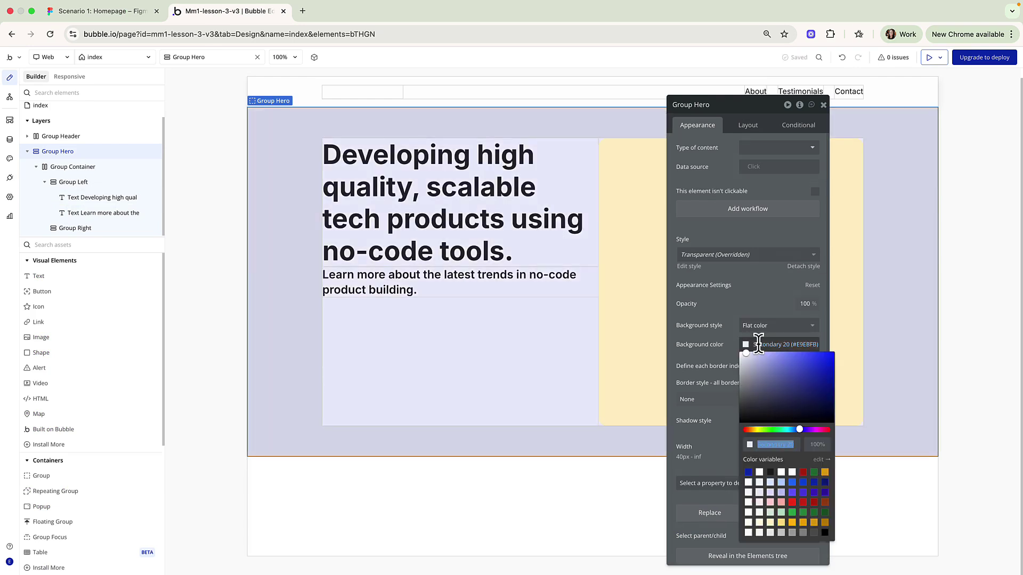
key(ctrl+v)
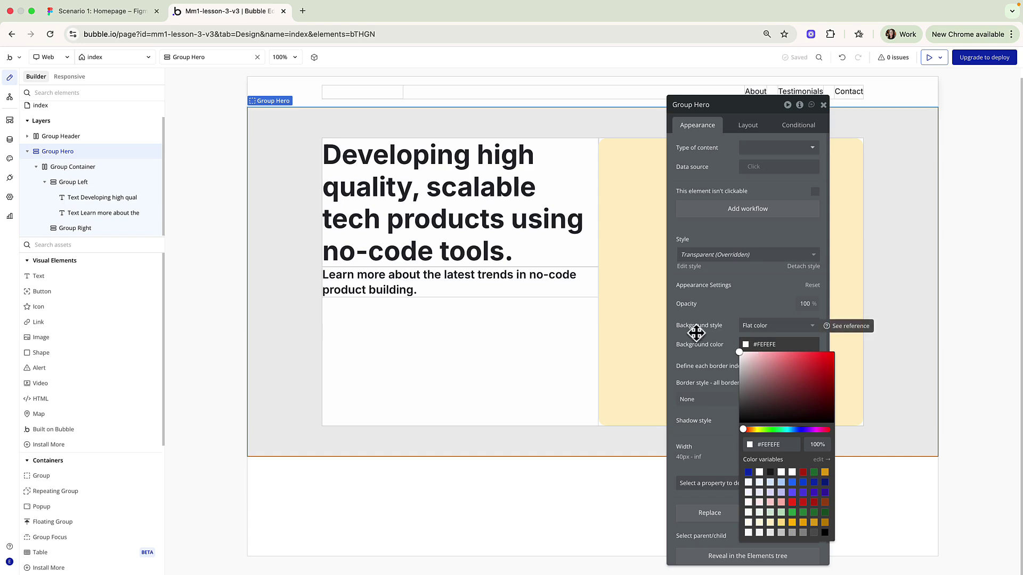
click(581, 441)
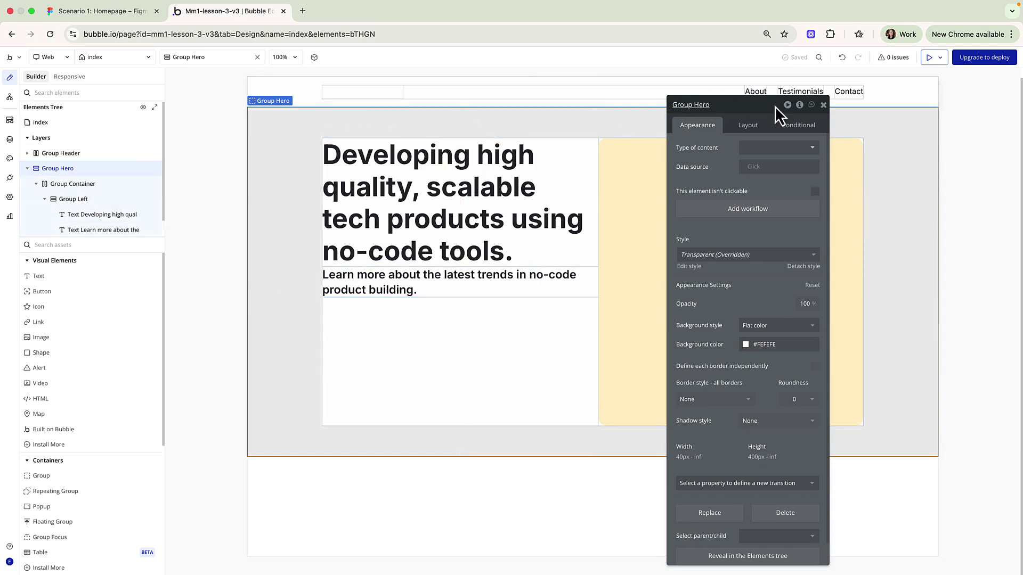
click(823, 105)
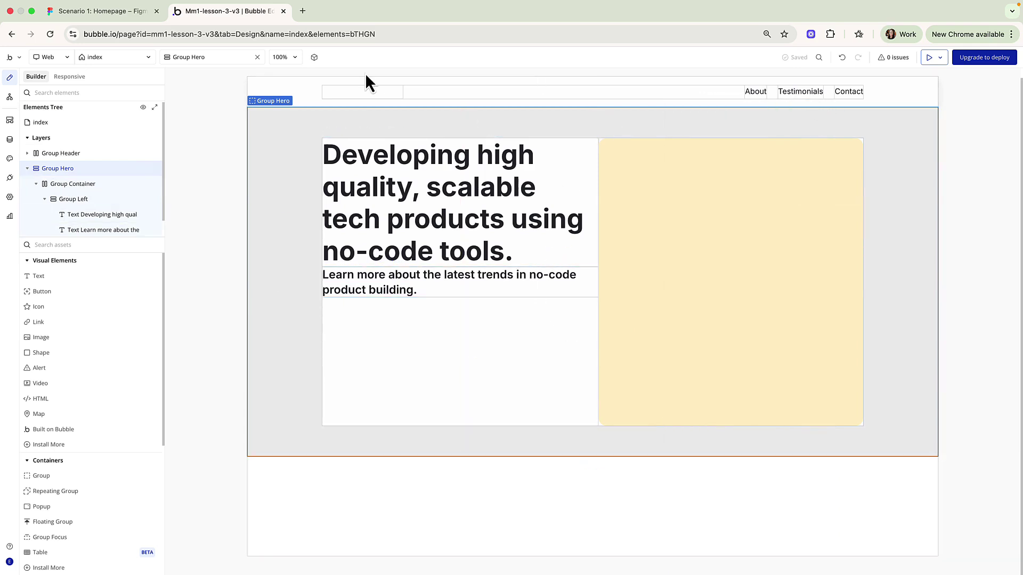
Step: Check the Content frame's layout in Figma, and in Bubble group the heading and supporting text in a column container
click(128, 11)
double_click(437, 258)
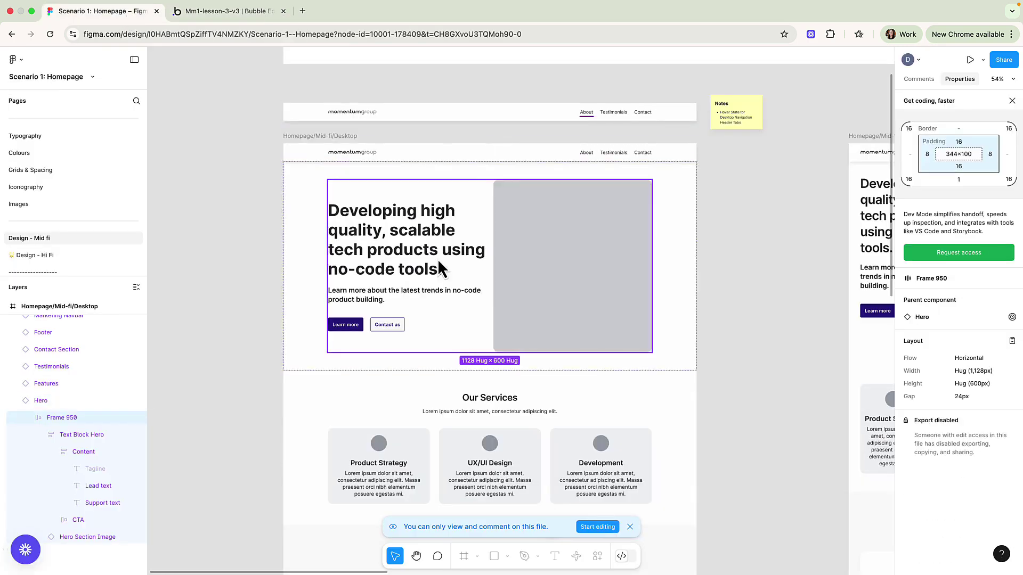
double_click(437, 258)
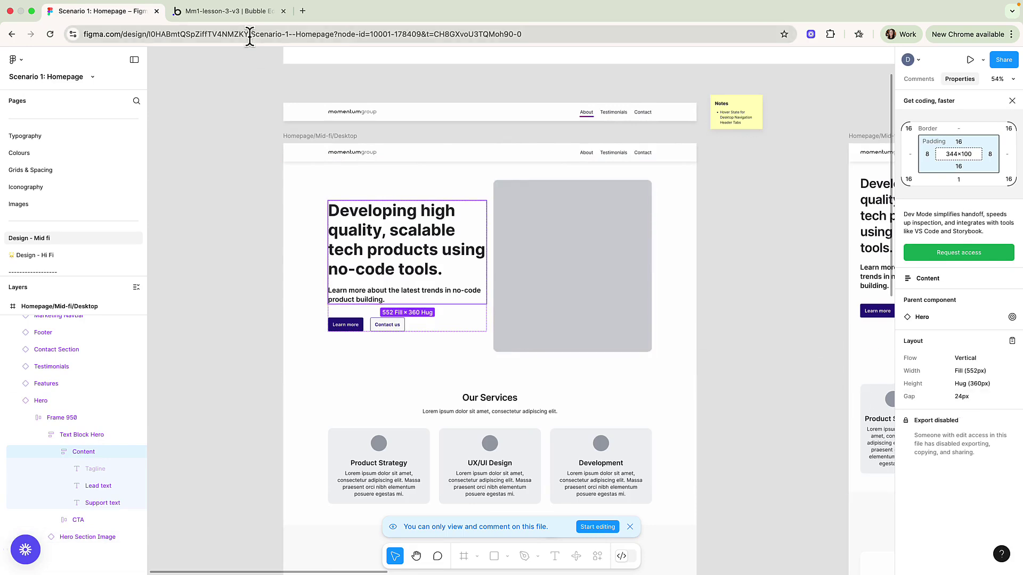
click(228, 13)
click(424, 217)
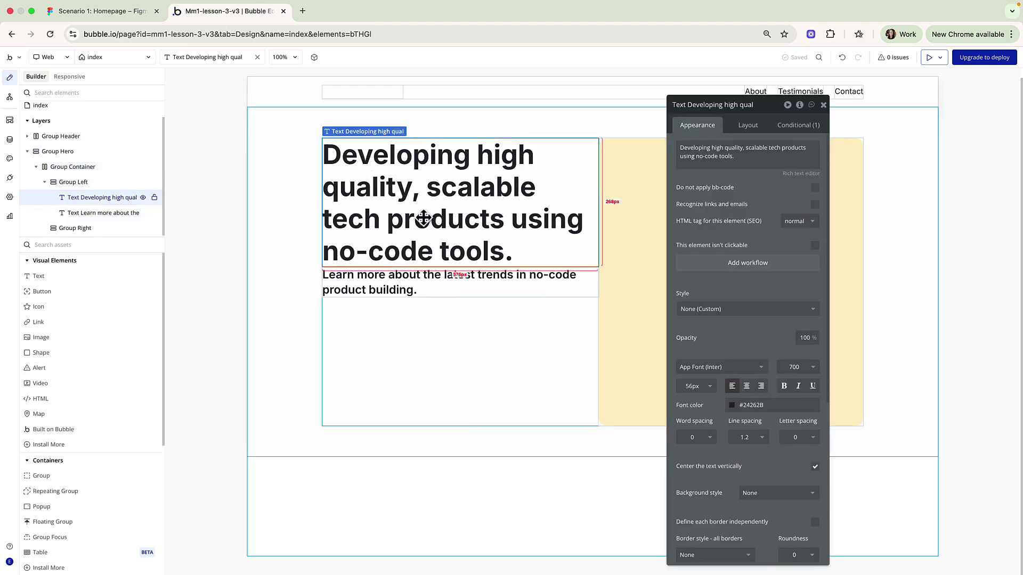
shift+click(424, 288)
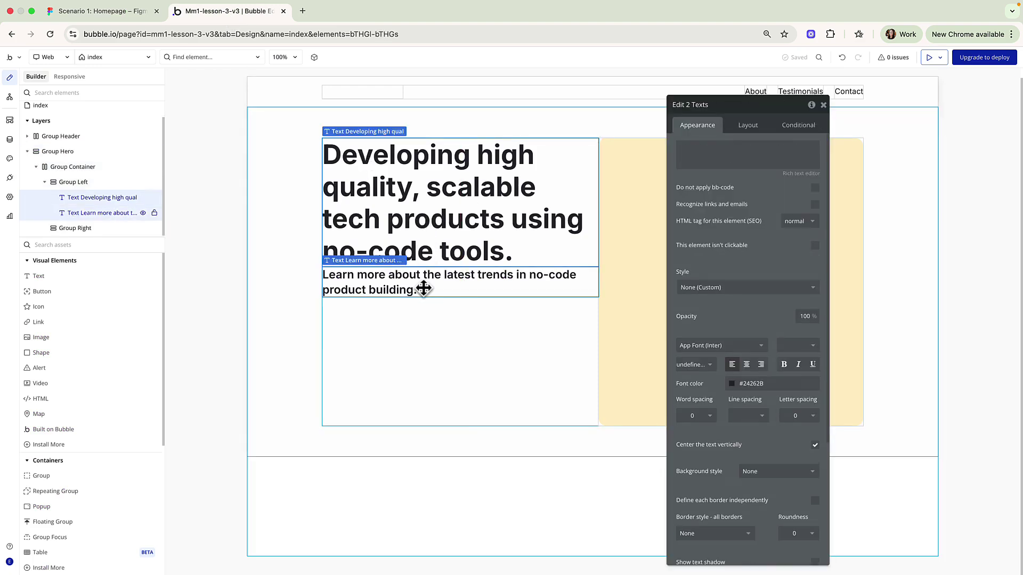
right_click(425, 290)
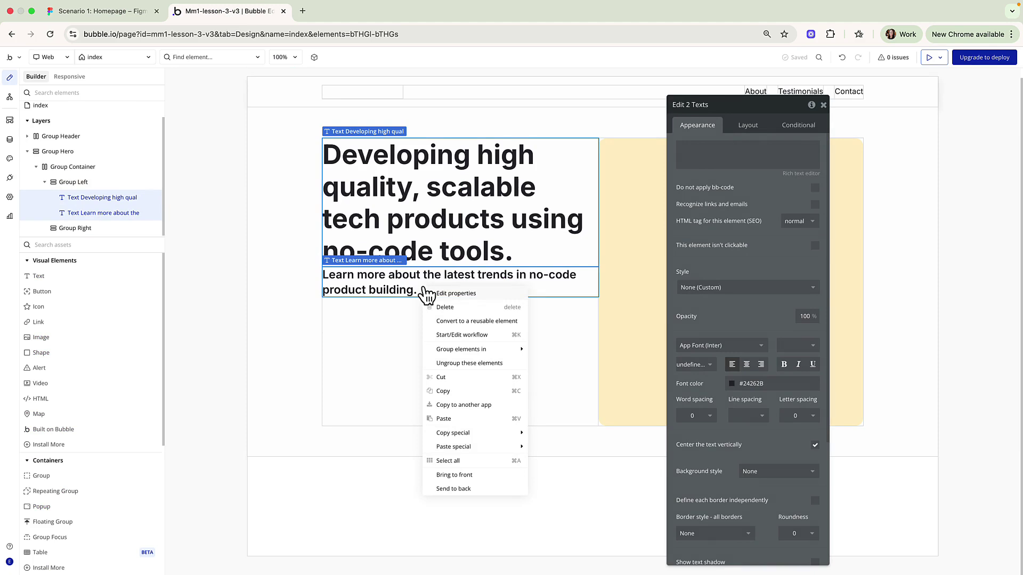
mouse_move(453, 350)
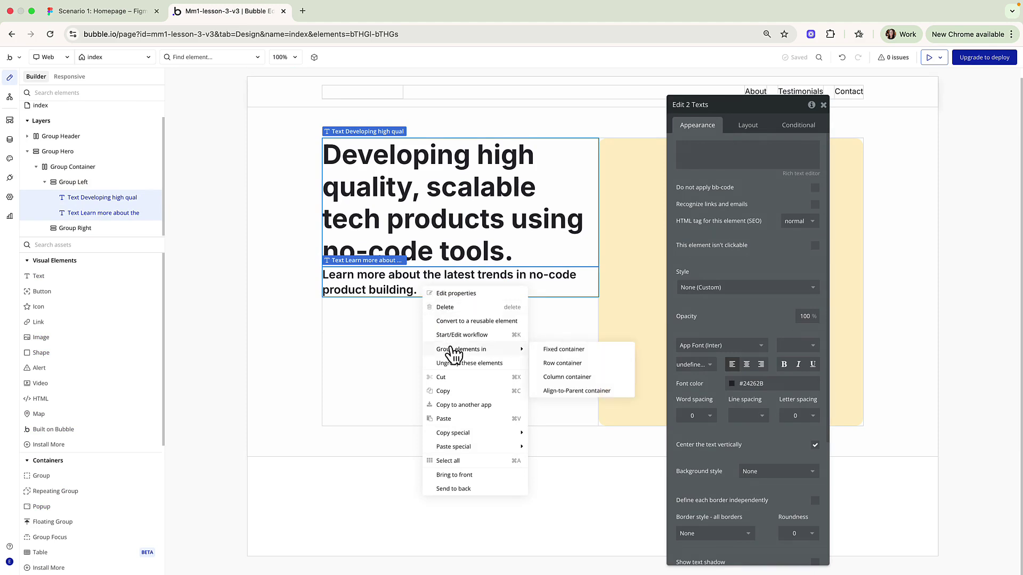
click(568, 378)
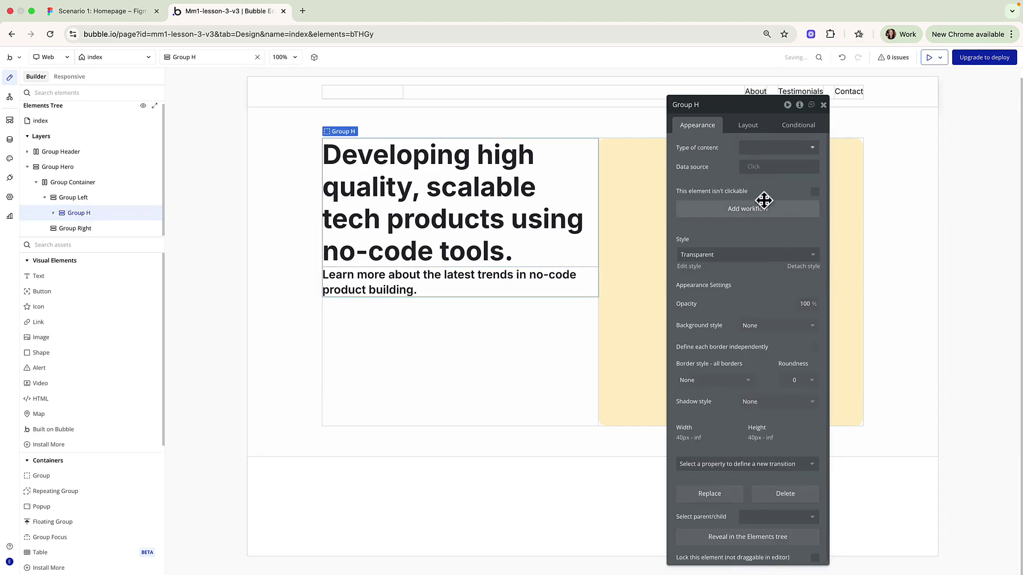
Step: Apply gap spacing with a 24 px row gap to the new text group and rename it Group Text
click(748, 128)
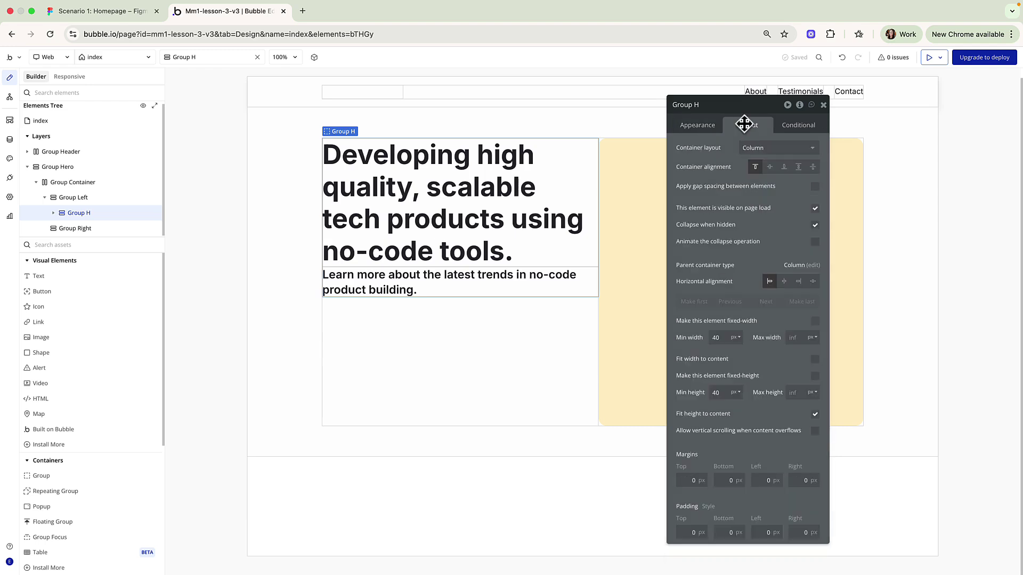
click(815, 186)
click(805, 203)
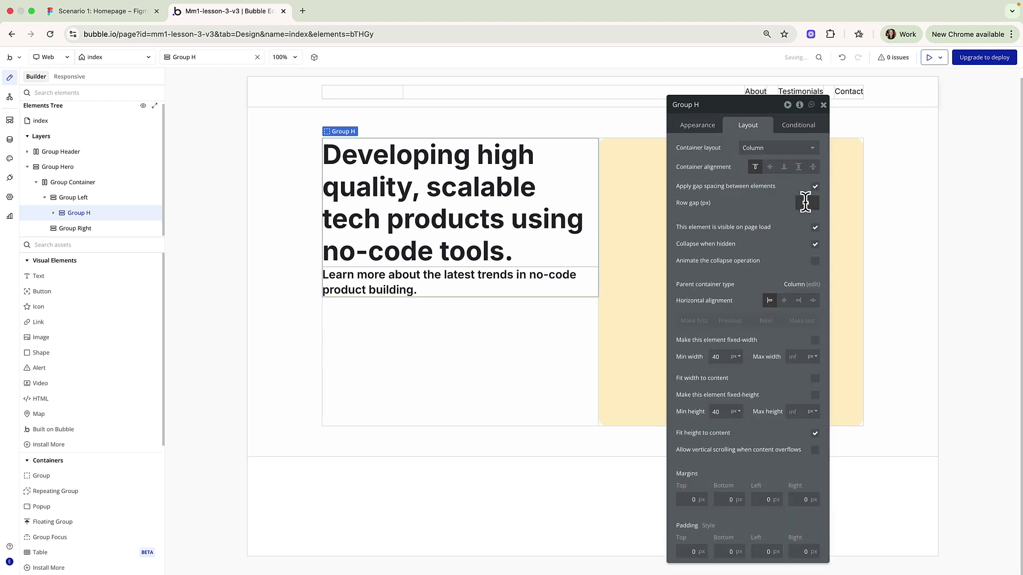
drag(811, 203, 801, 203)
text(24)
key(Return)
click(700, 105)
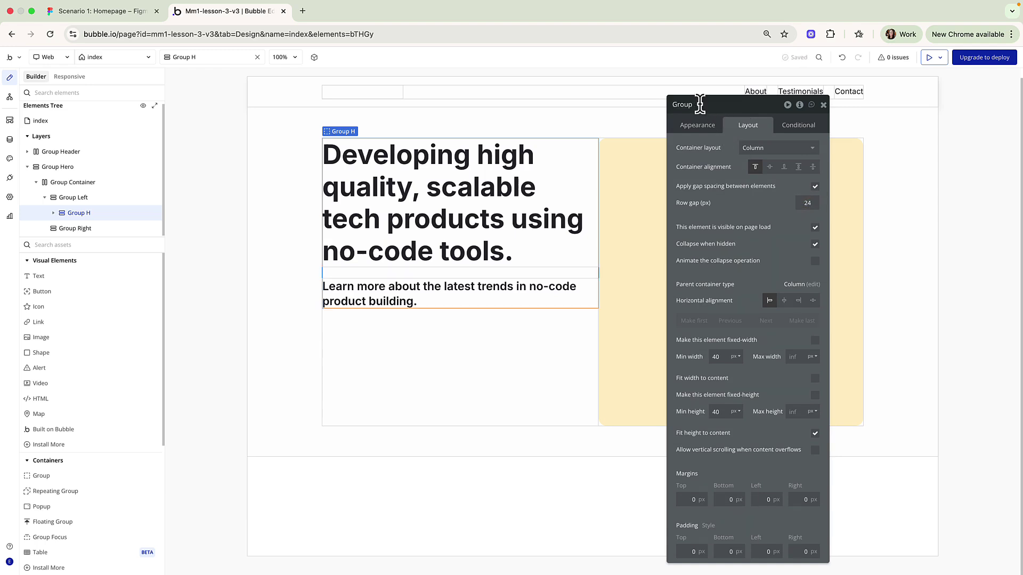
key(Return)
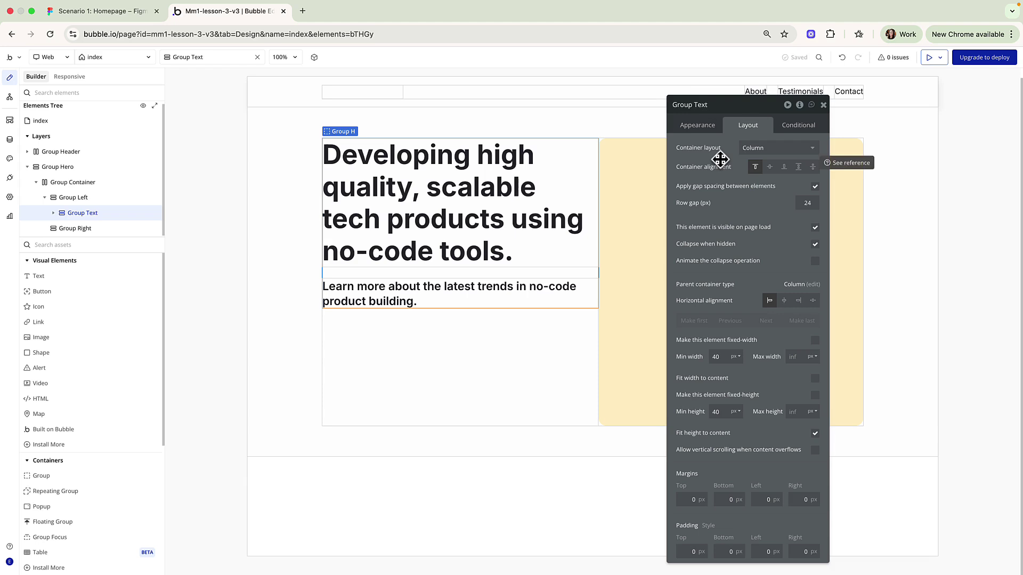
Step: Check the gap of the Hero's Frame 950 in Figma and apply a 24 px column gap to Group Container in Bubble
click(551, 378)
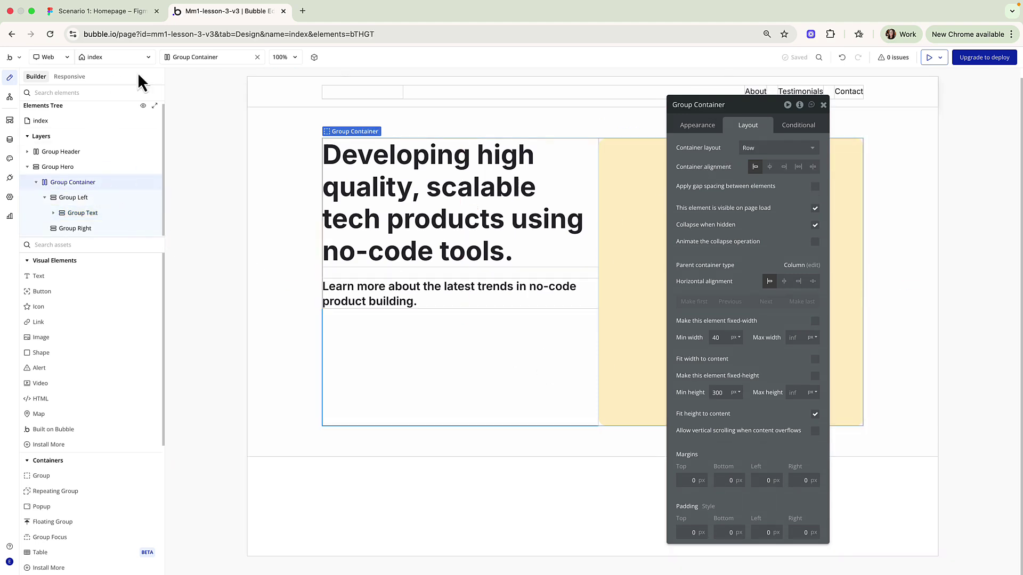
click(127, 12)
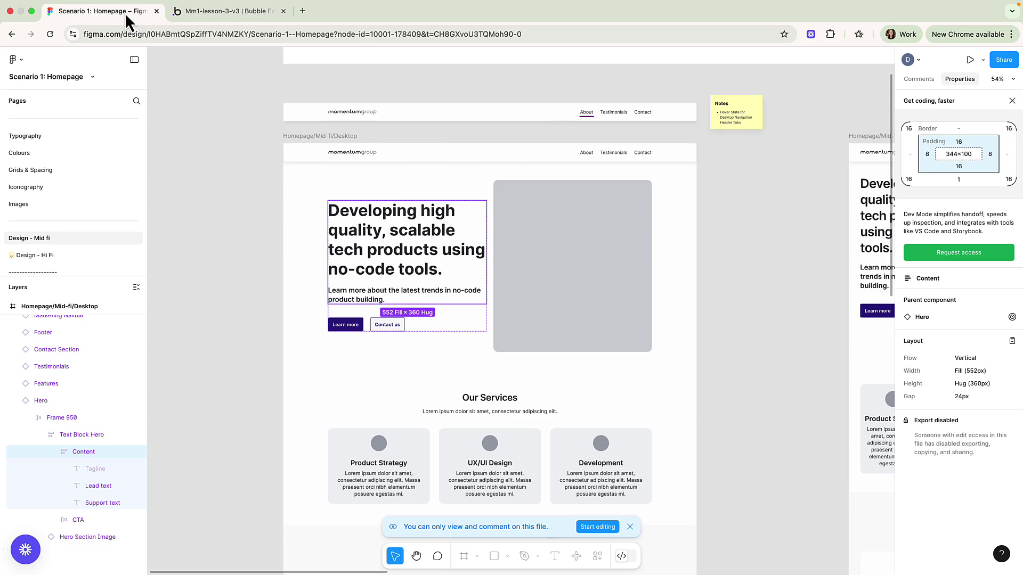
click(427, 182)
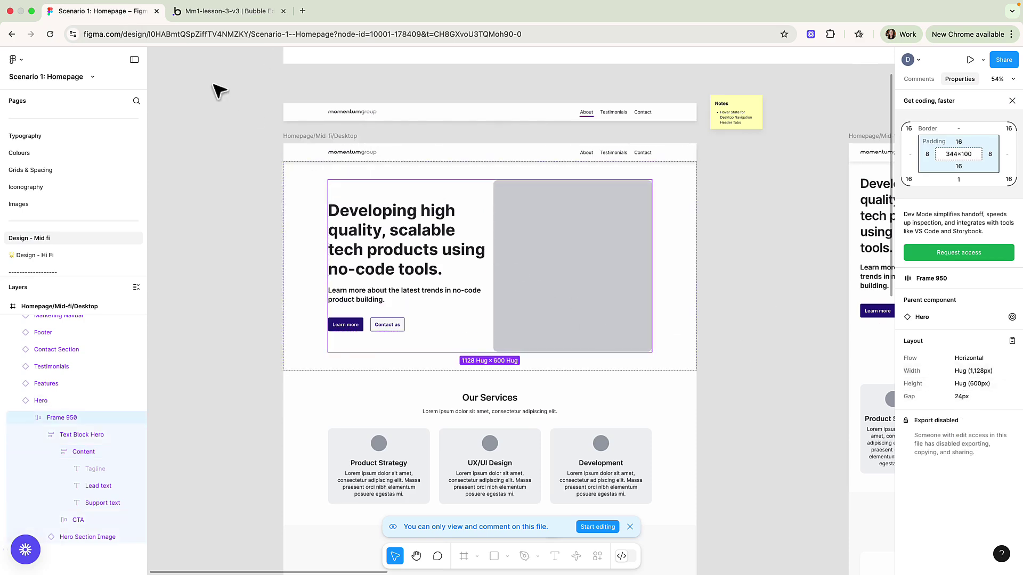
click(189, 16)
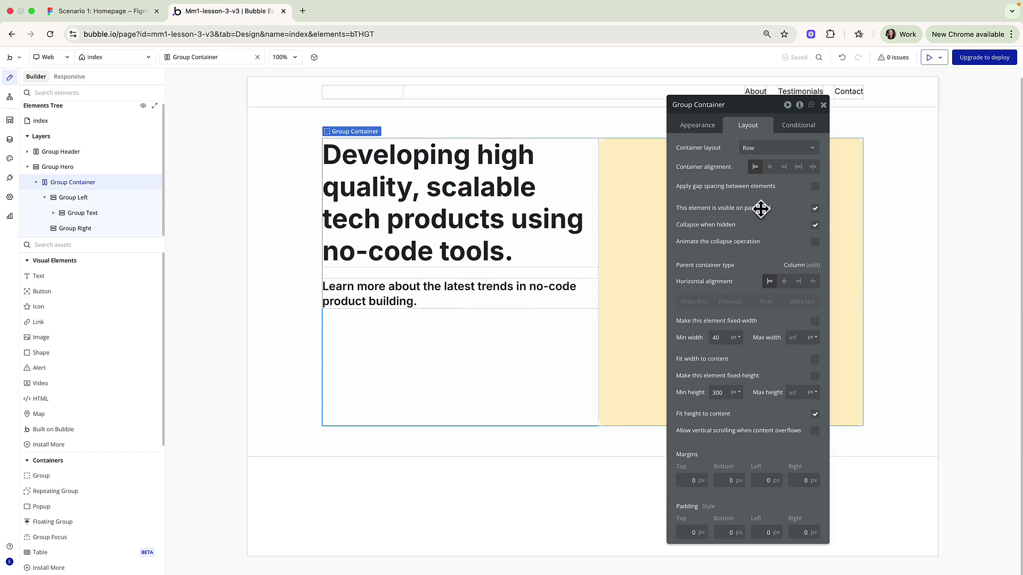
click(816, 188)
drag(811, 222, 802, 222)
click(776, 222)
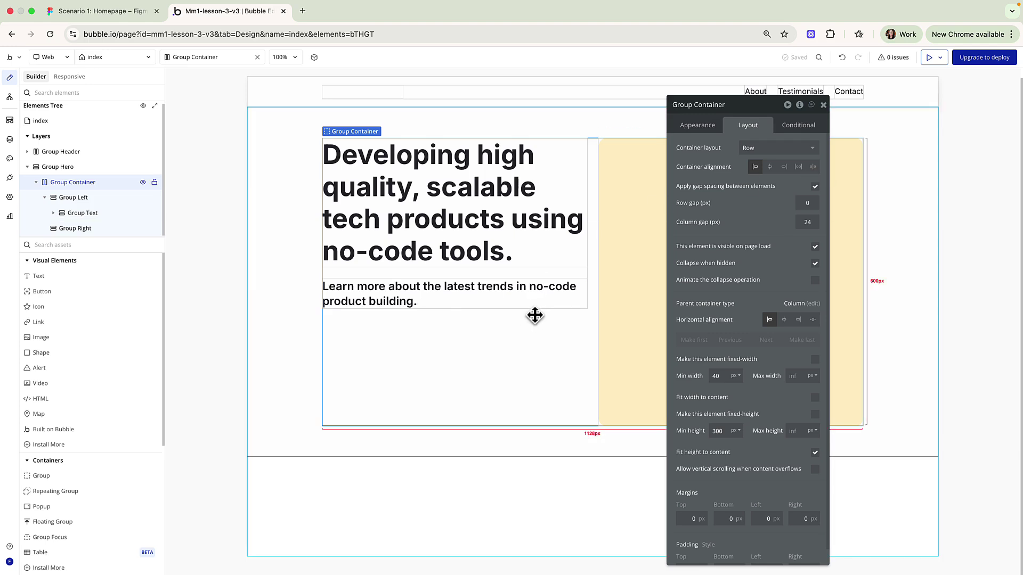
Step: Apply gap spacing between elements in Group Left with a row gap of 48 px
mouse_move(99, 200)
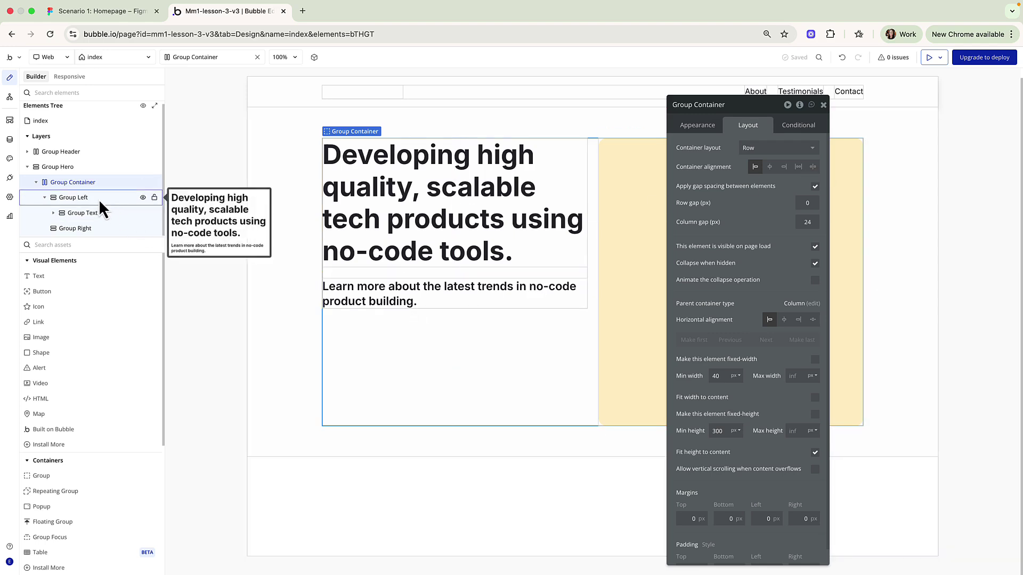
click(99, 200)
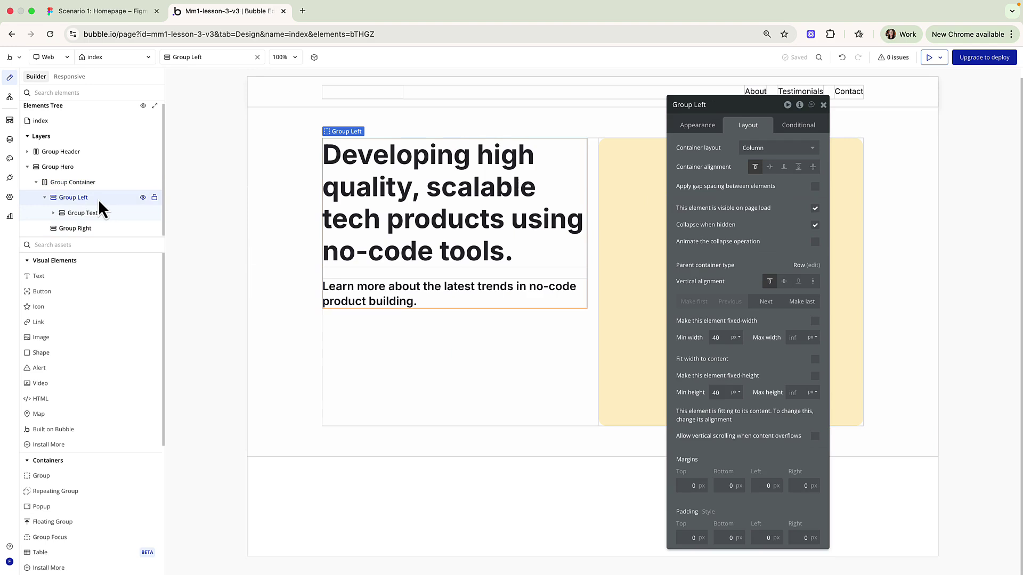
click(815, 187)
click(802, 203)
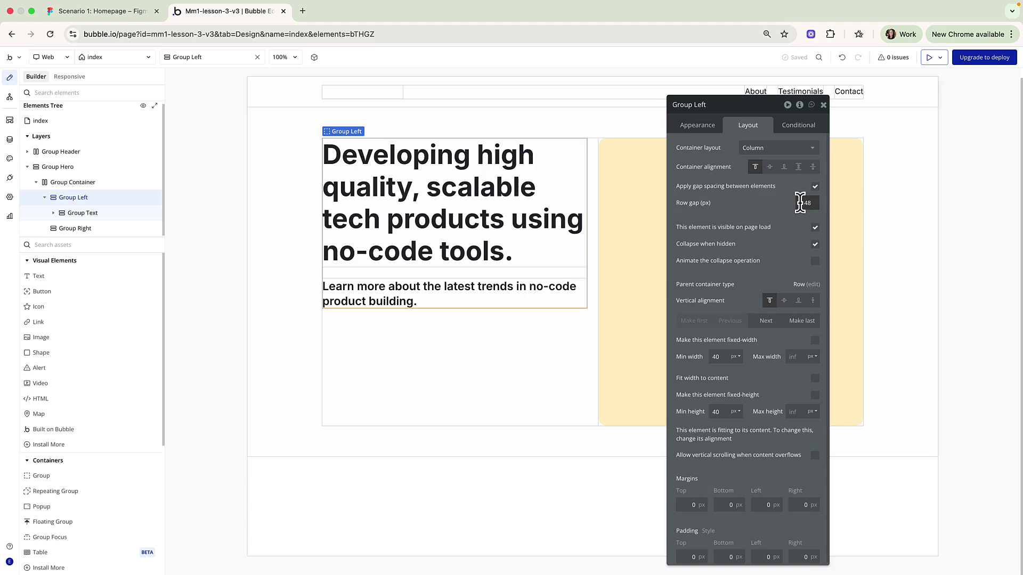
Step: Add a button below the supporting text inside Group Text
click(589, 201)
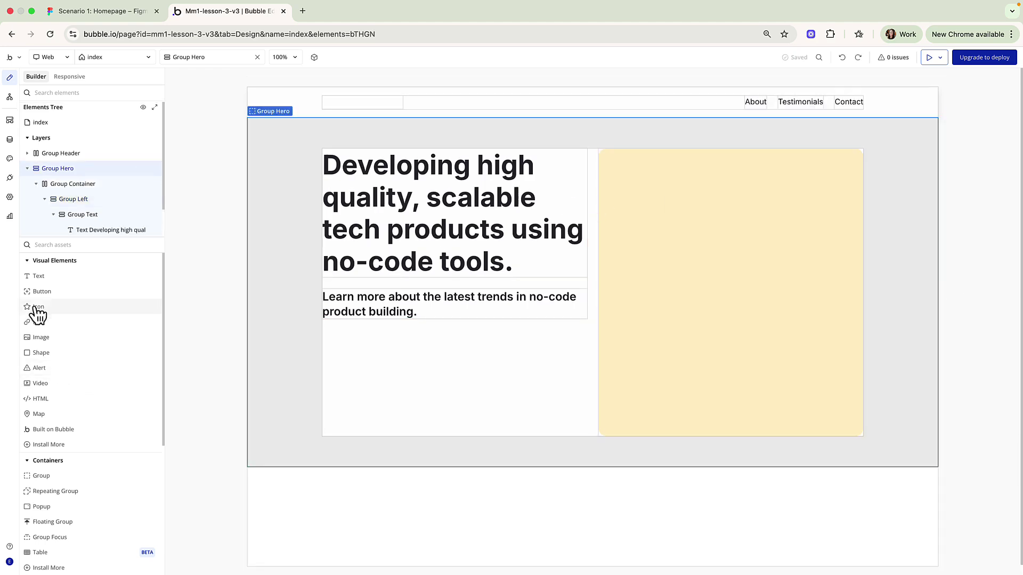
drag(39, 295, 387, 322)
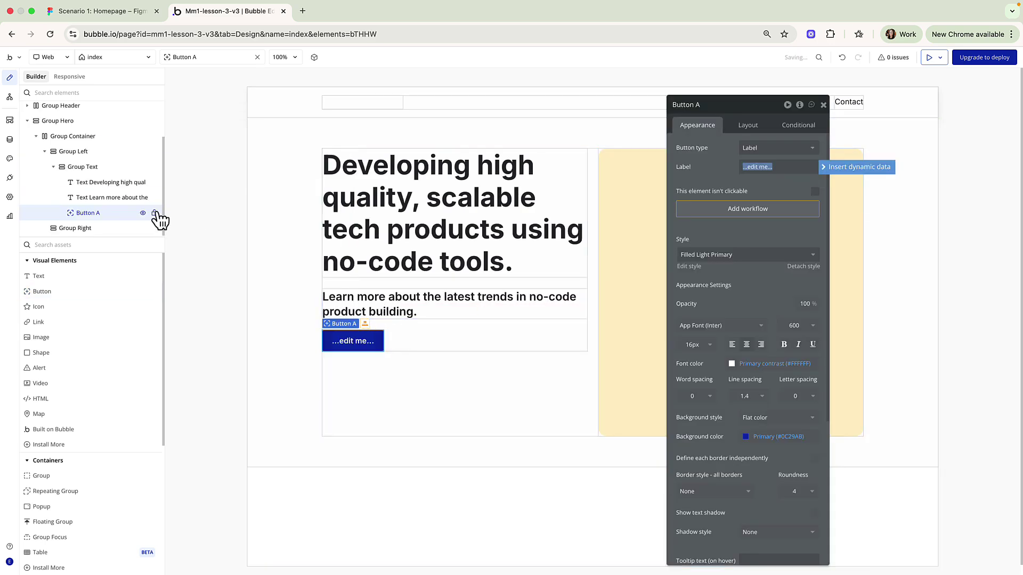
Step: Move the button out of Group Text into Group Left and place it after Group Text
drag(95, 213, 95, 161)
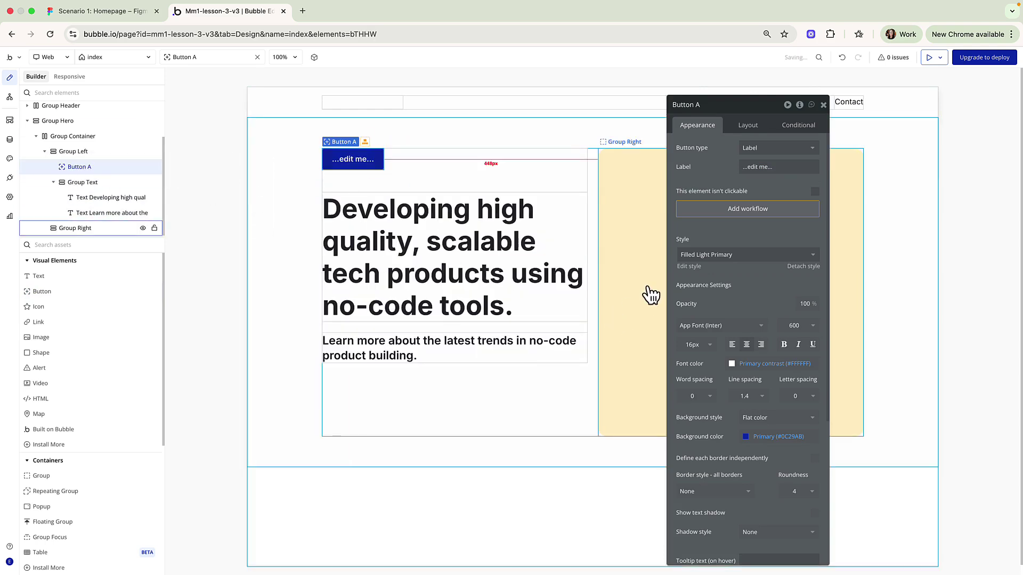
click(748, 125)
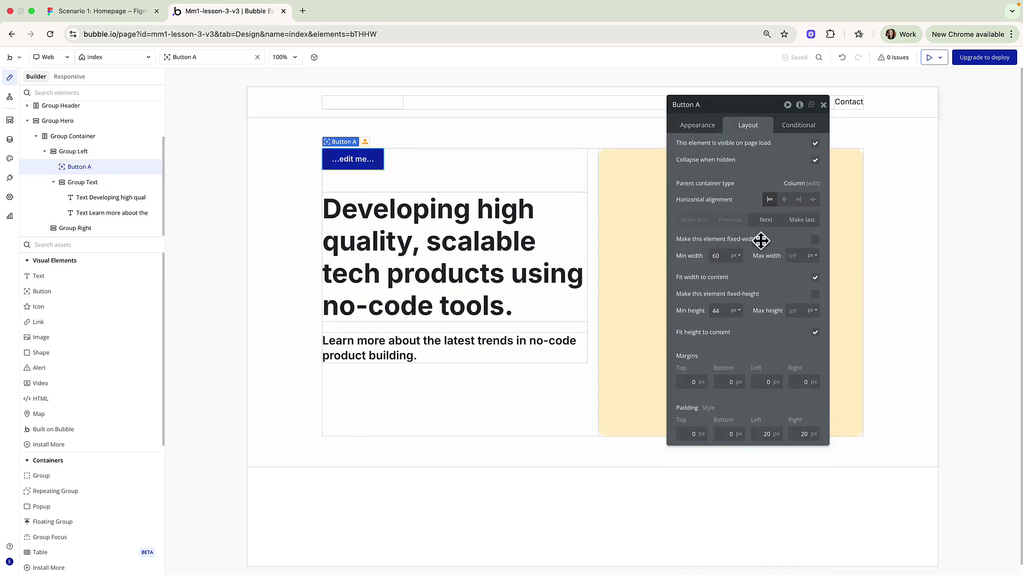
click(768, 220)
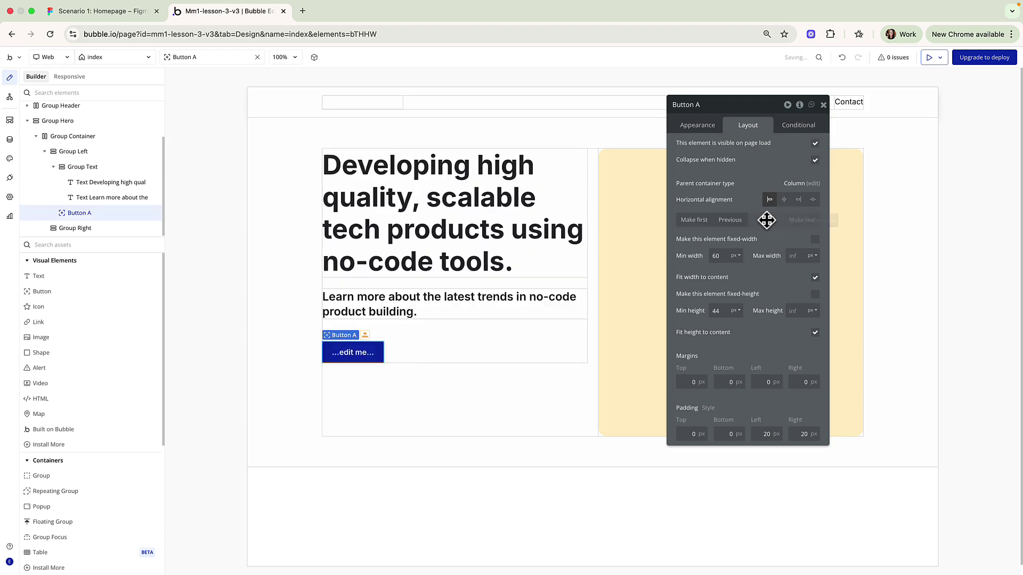
Step: Label the button Learn More and add a duplicate of it labelled Contact Us
click(697, 125)
triple_click(767, 167)
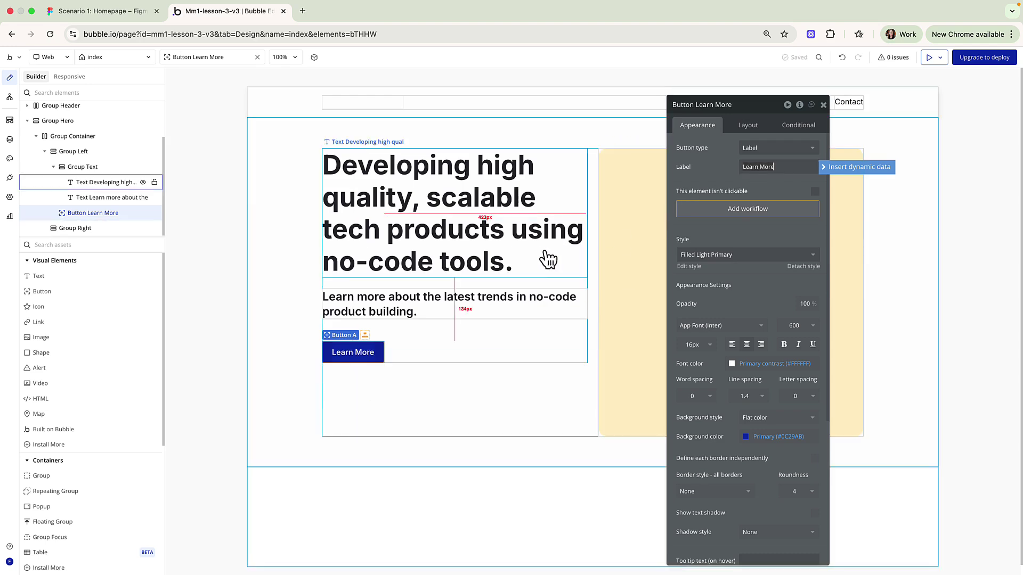
click(710, 235)
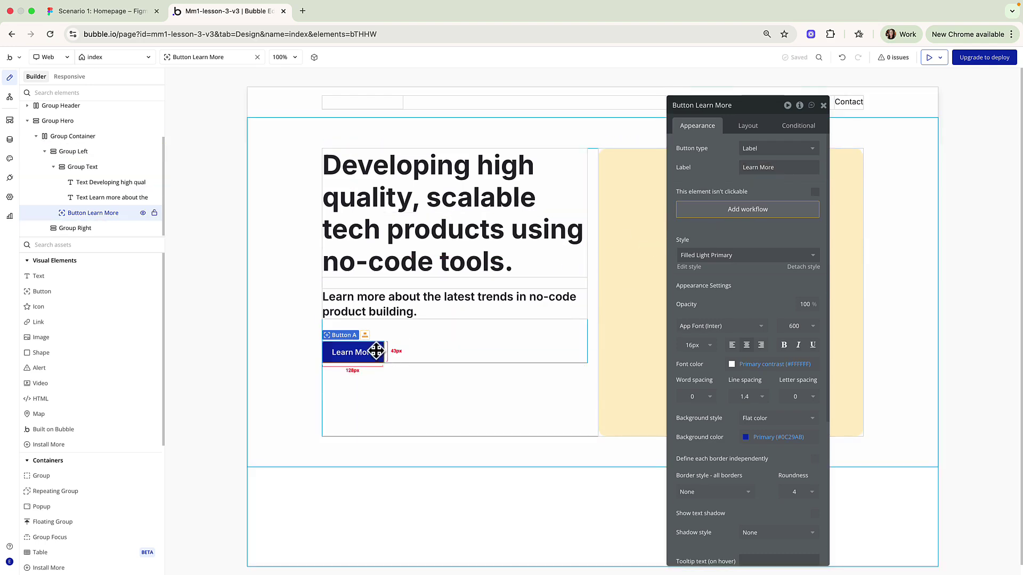
key(super+d)
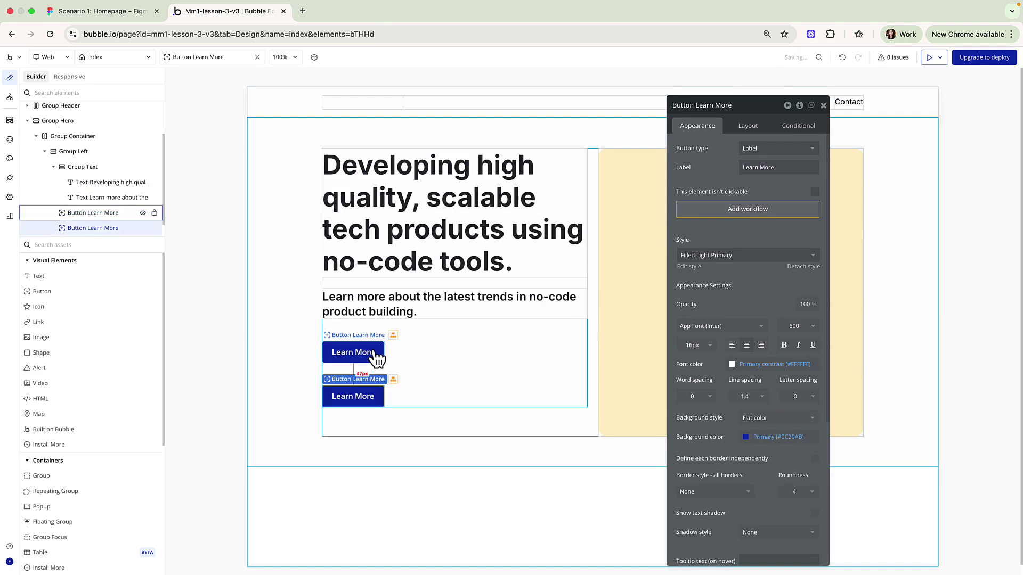
triple_click(766, 166)
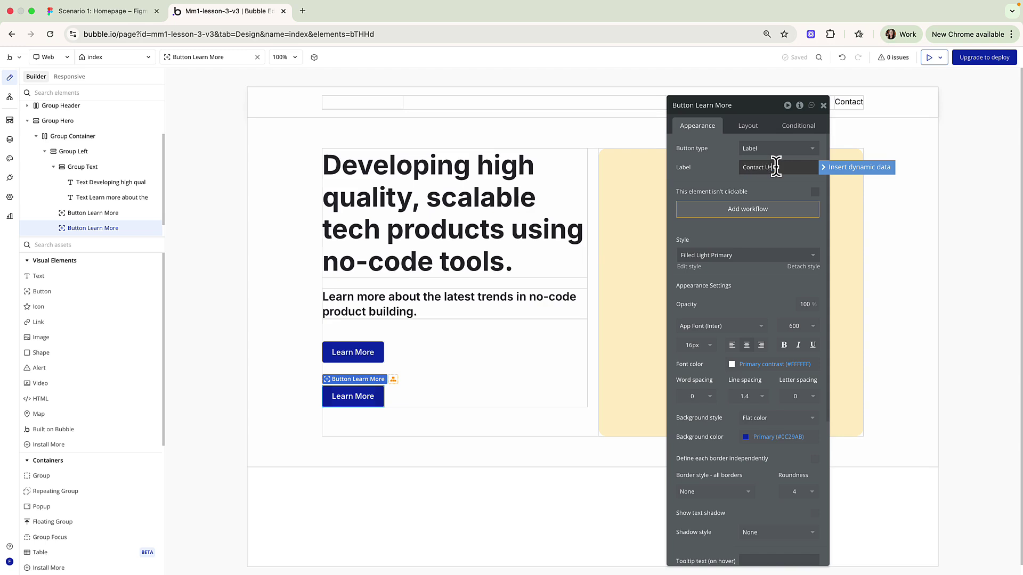
key(Return)
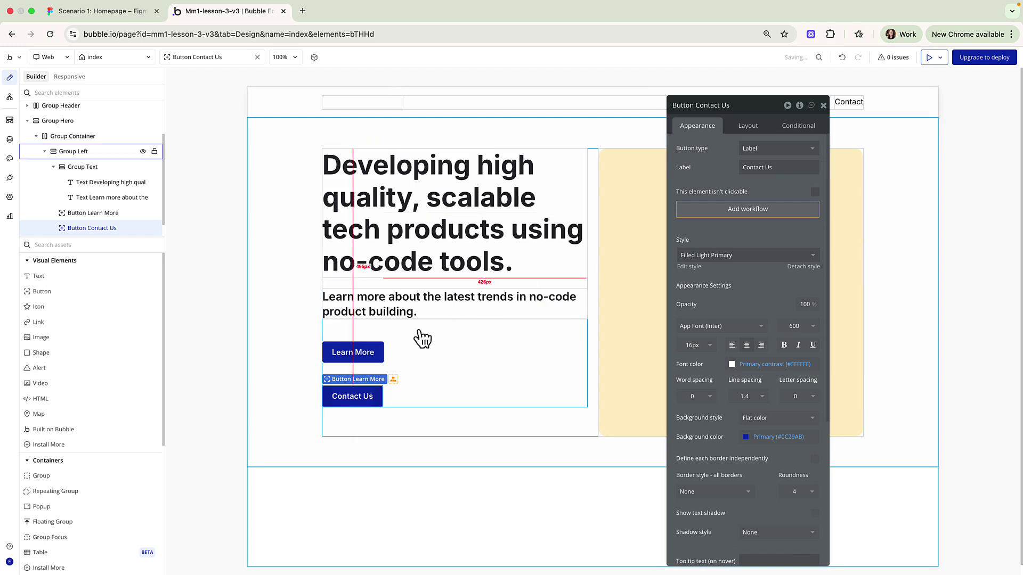
Step: Group the Learn More and Contact Us buttons together in a row container
shift+click(353, 352)
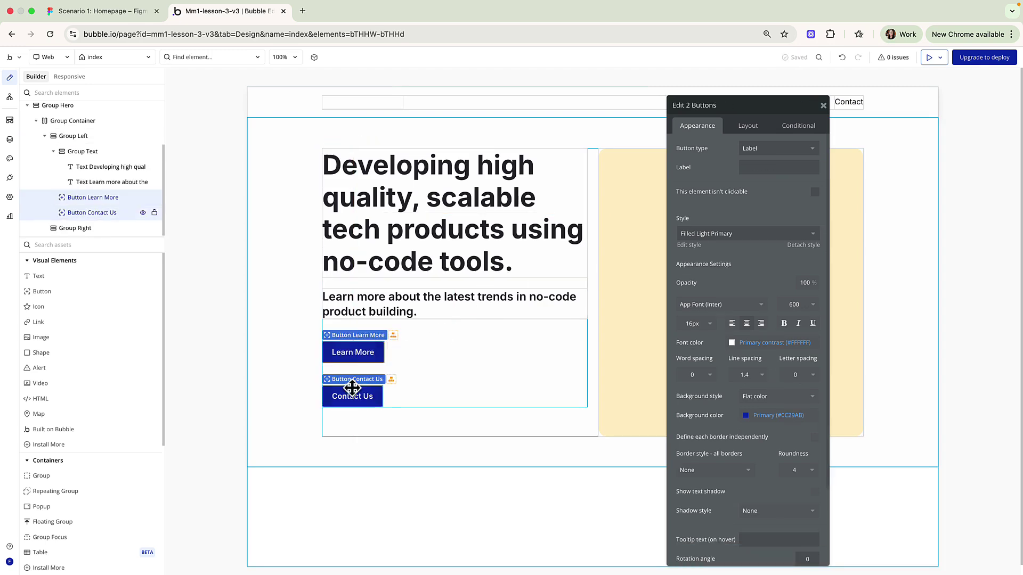
right_click(375, 352)
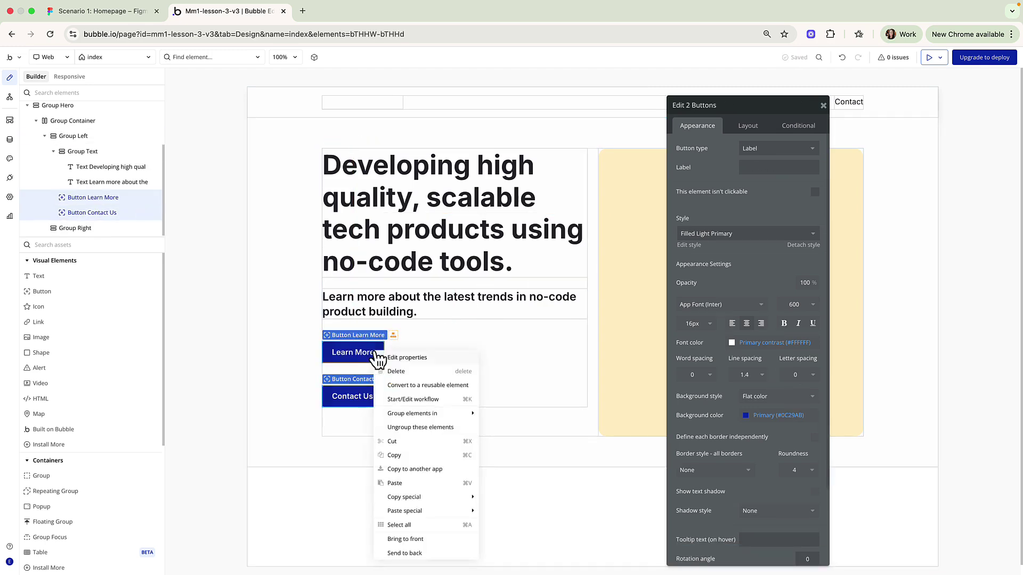
mouse_move(433, 415)
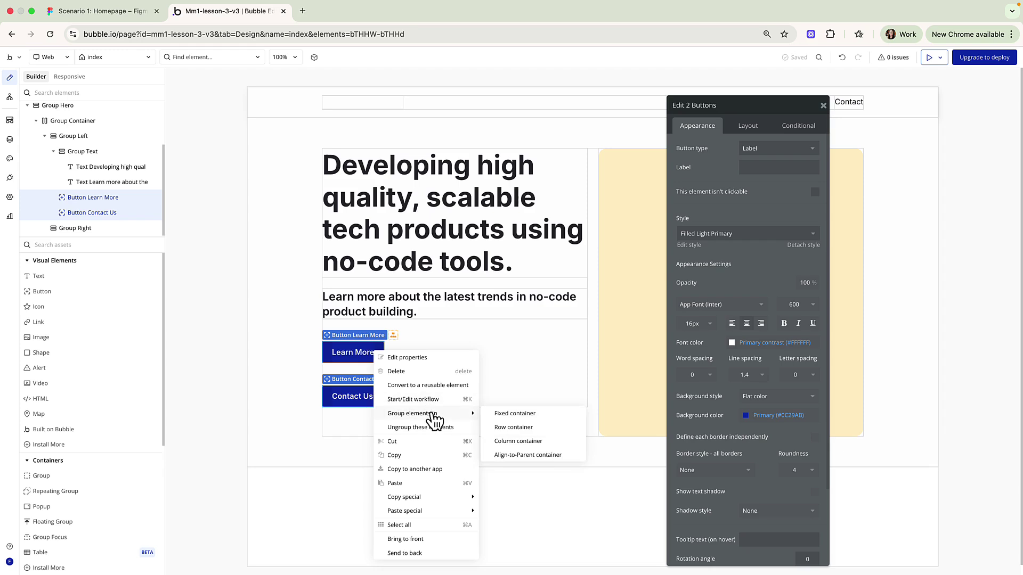
click(509, 428)
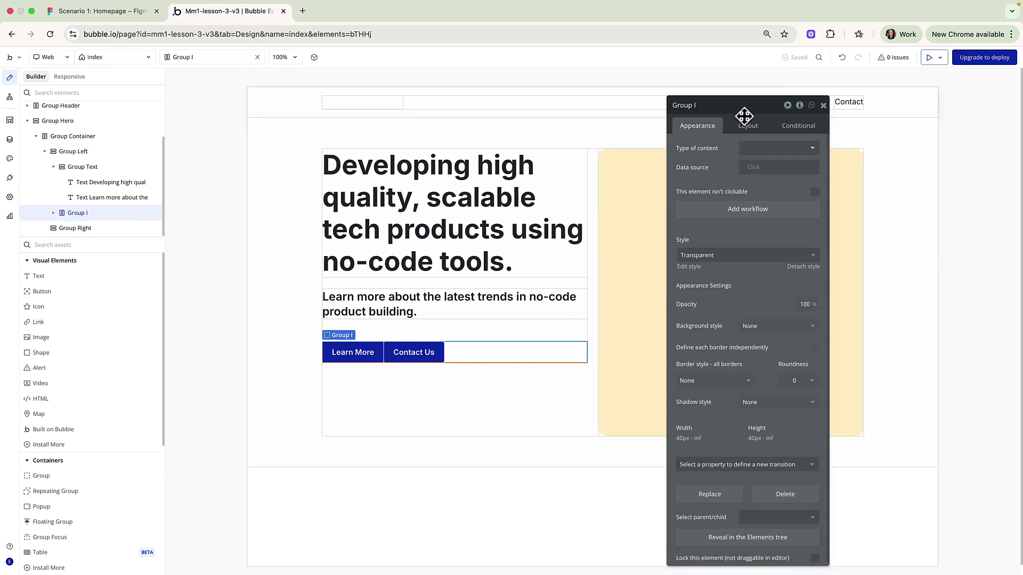
Step: Rename the new row group Group Buttons and apply gap spacing with a 24 px column gap
click(698, 105)
click(748, 128)
click(818, 188)
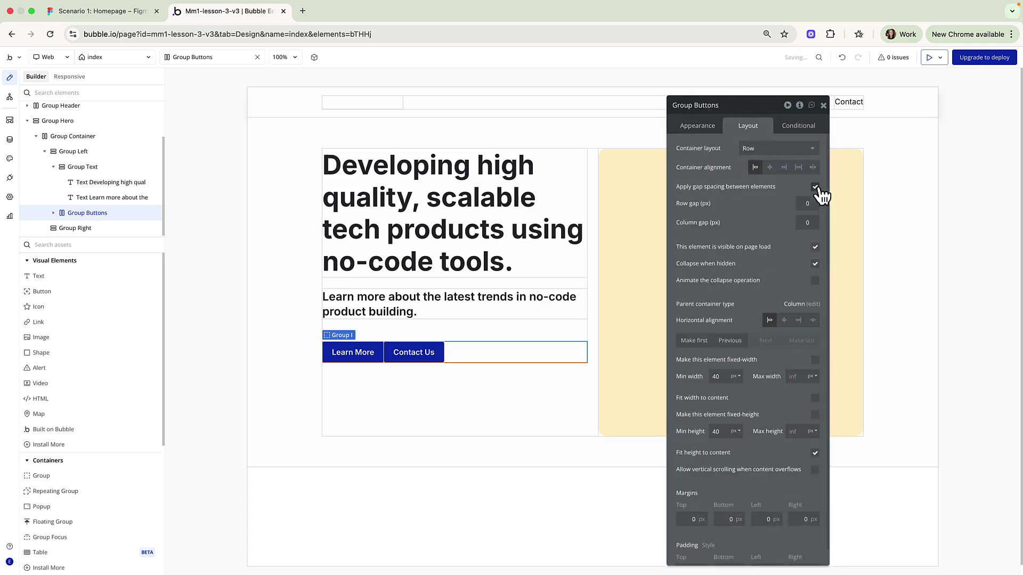
click(802, 222)
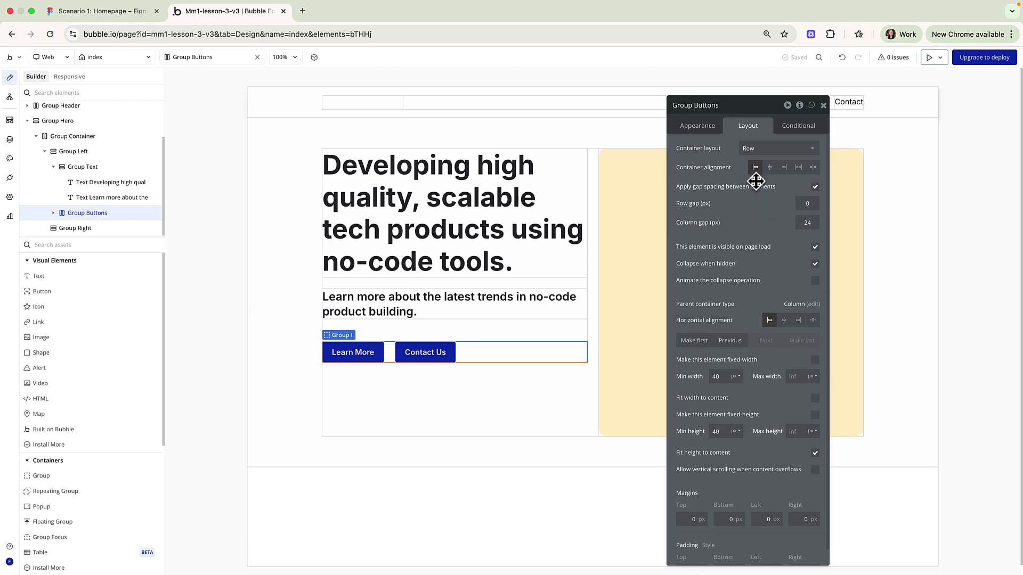
Step: Preview the page and compare the hero section's layout and width with Frame 950 in Figma
click(824, 105)
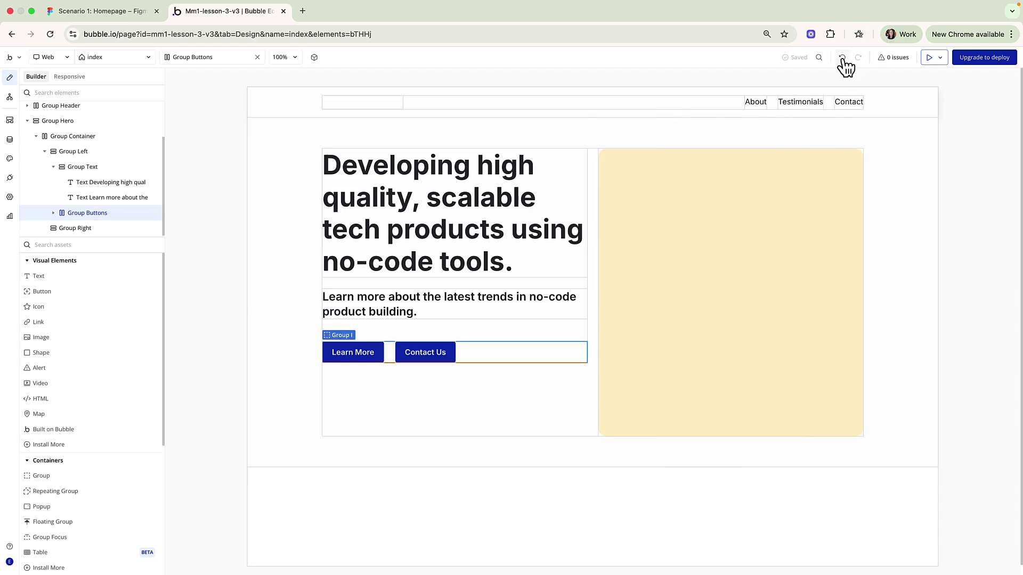
click(929, 57)
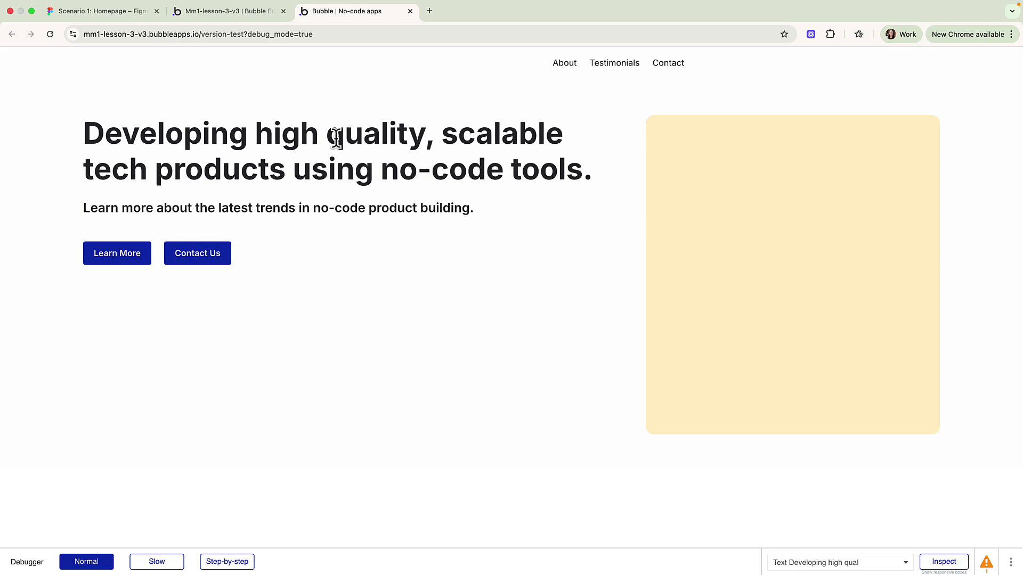
click(107, 12)
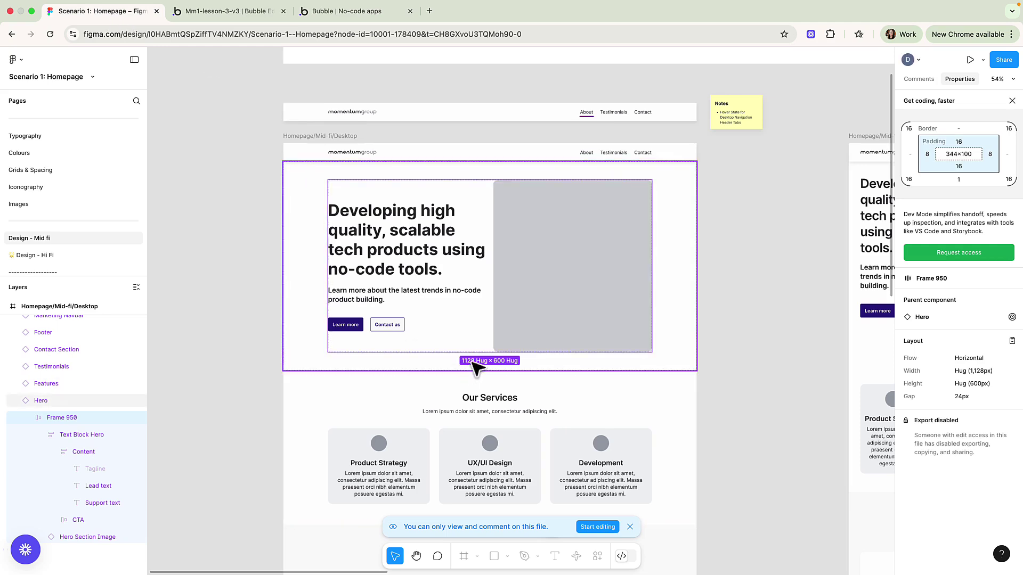
Step: Back in Bubble, set Group Container's max width to 1128 px and min height to 0 px, and reload the preview
click(205, 10)
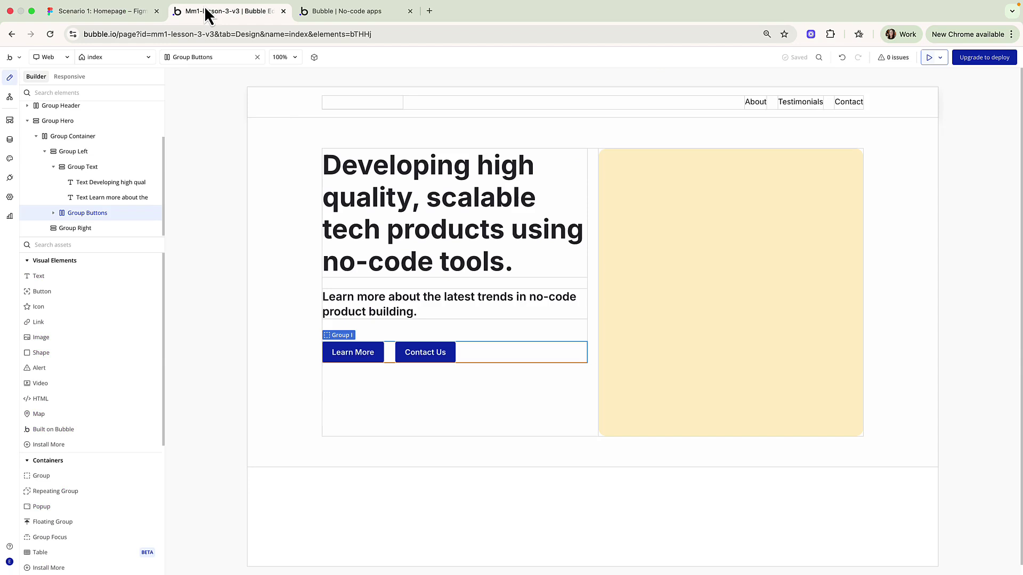
click(82, 137)
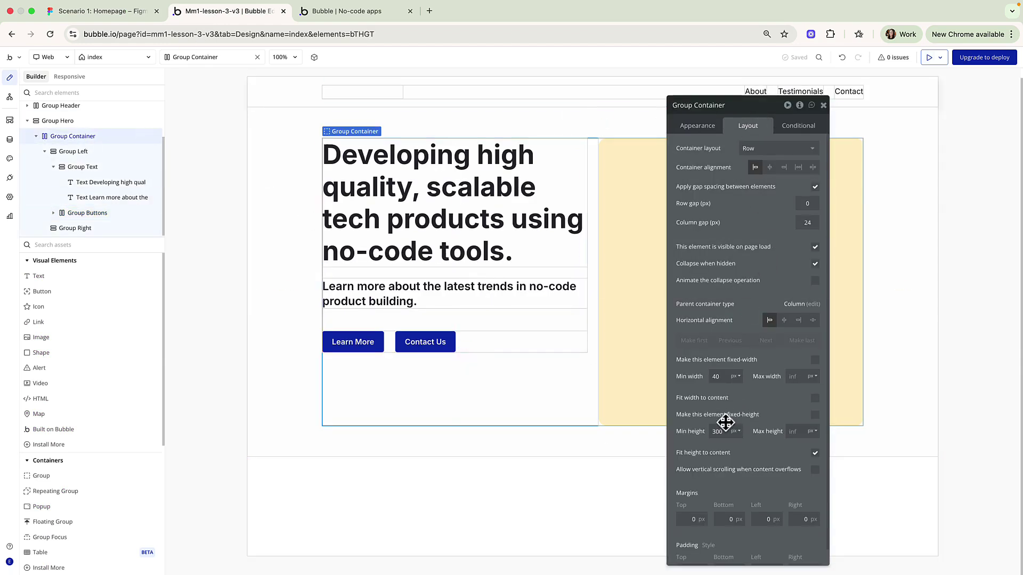
click(800, 374)
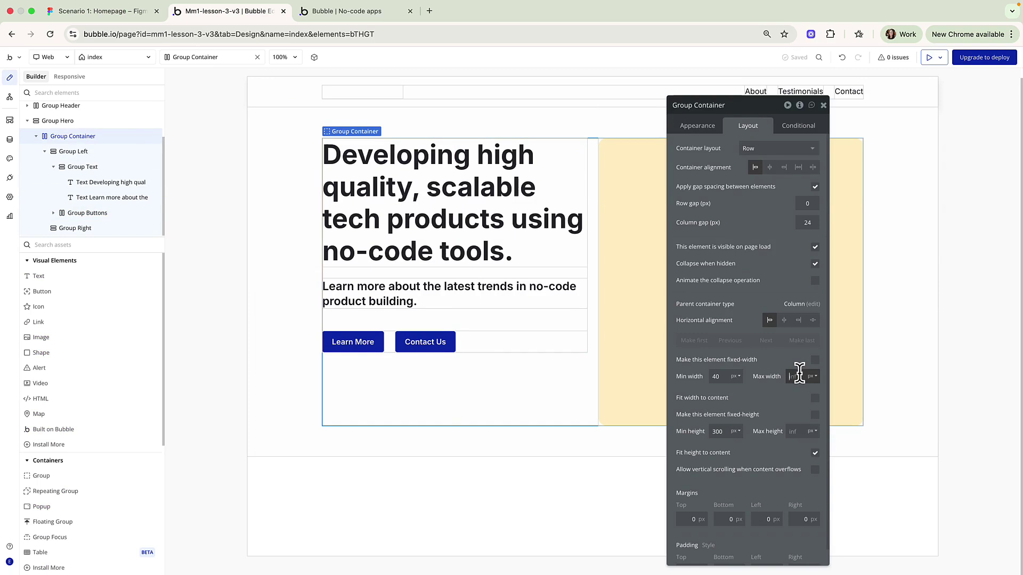
text(1128)
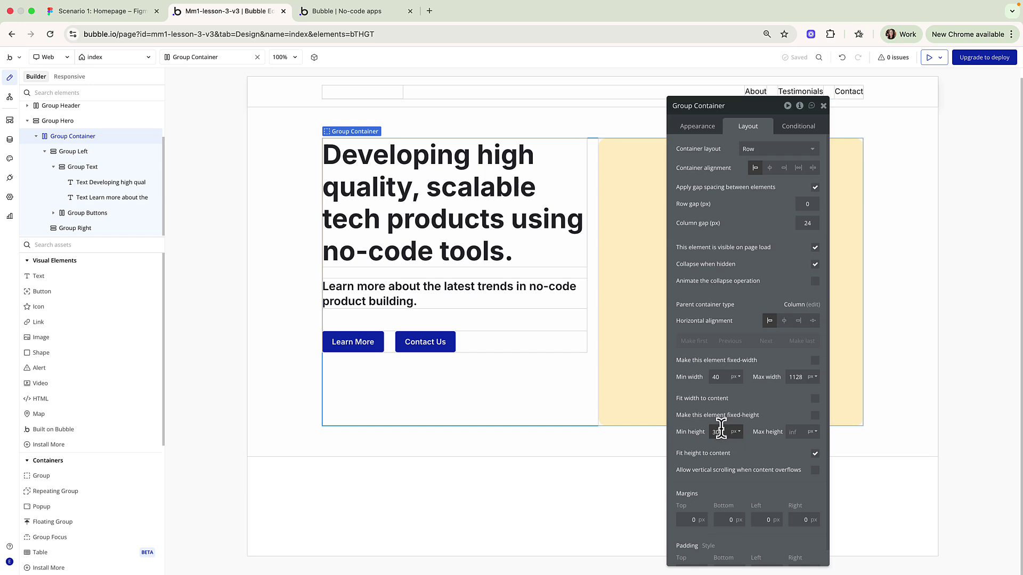
drag(720, 429, 702, 432)
text(0)
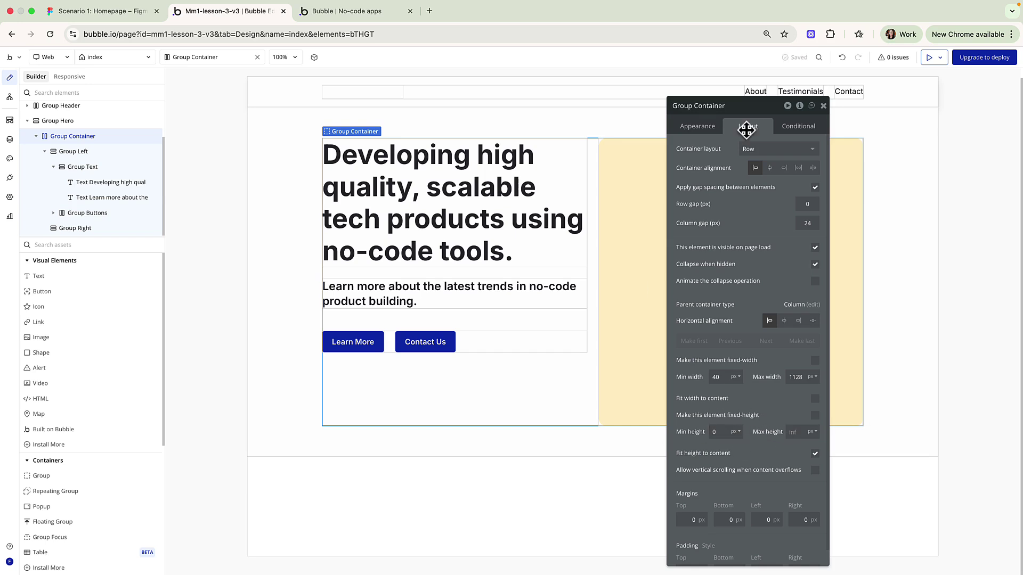
click(346, 22)
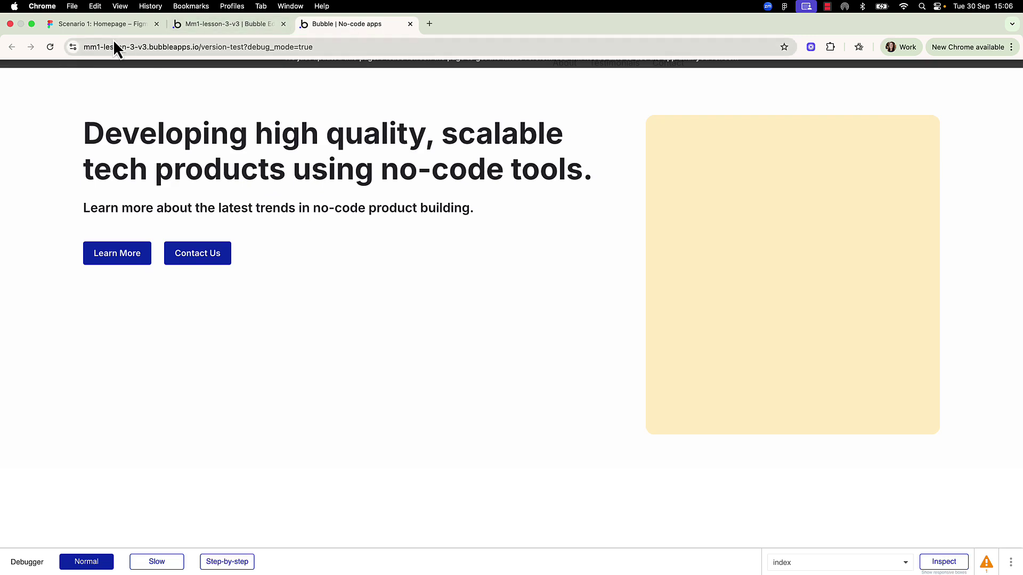
click(50, 47)
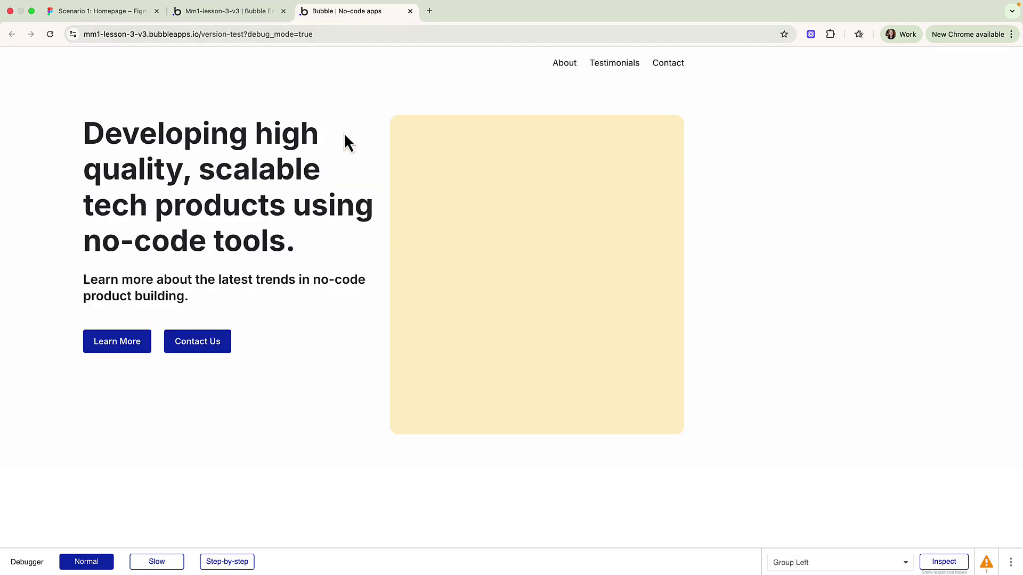
Step: Return to the Bubble editor and set Group Header's container alignment to centered
click(248, 11)
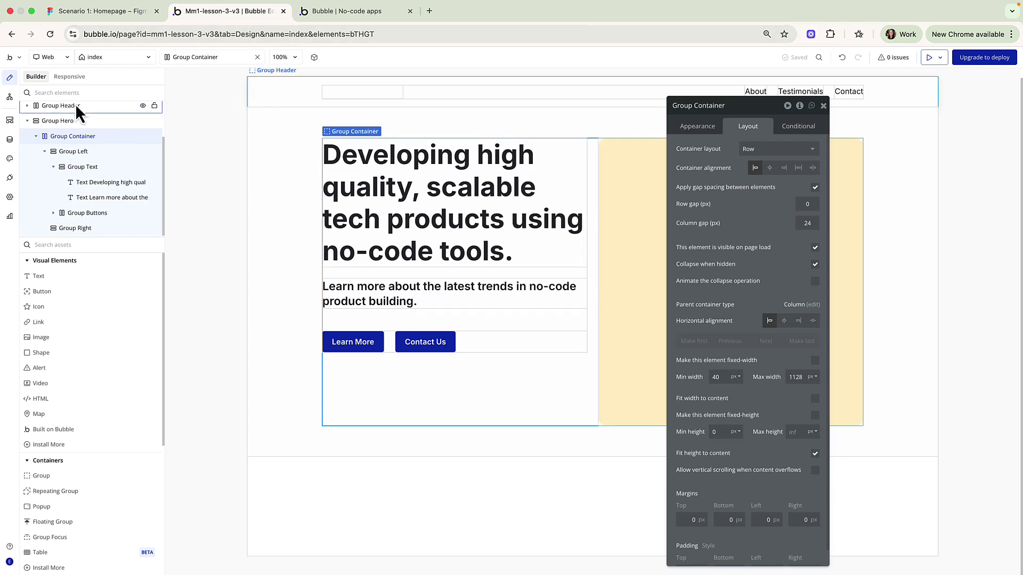
scroll(75, 109, up, 2)
click(71, 155)
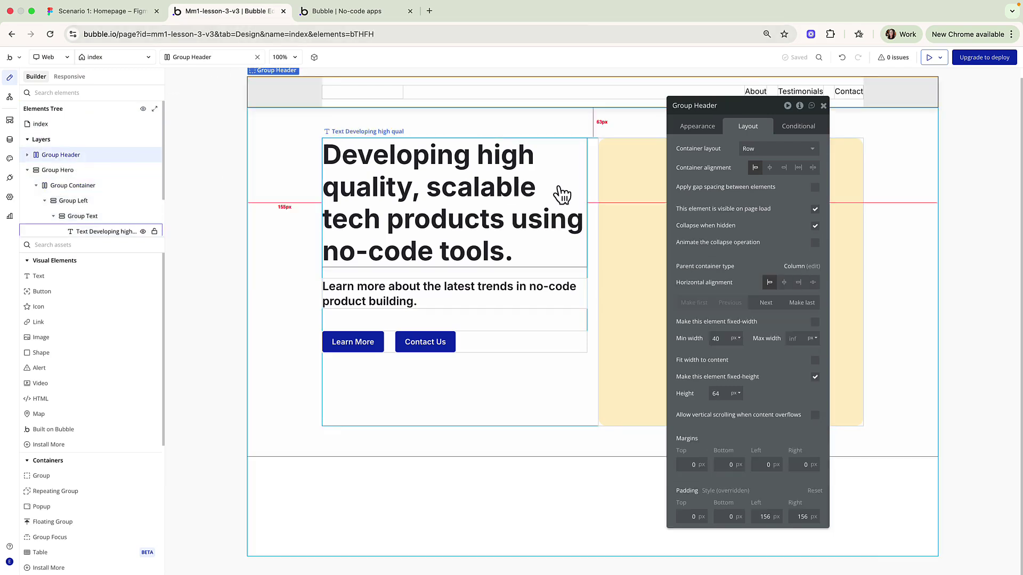
click(771, 168)
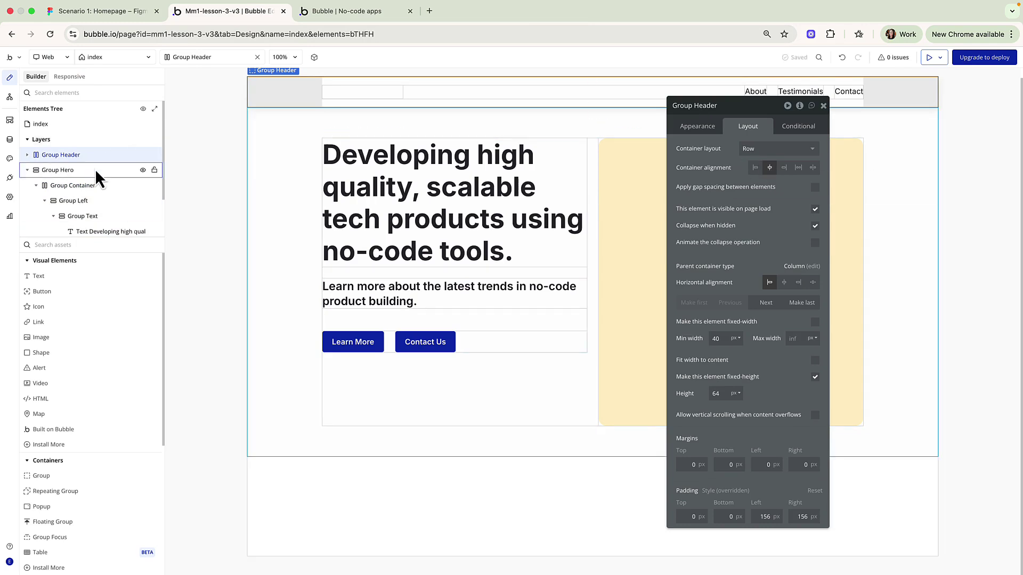
Step: Change Group Hero's container layout to Row and center its container alignment
click(98, 171)
click(811, 150)
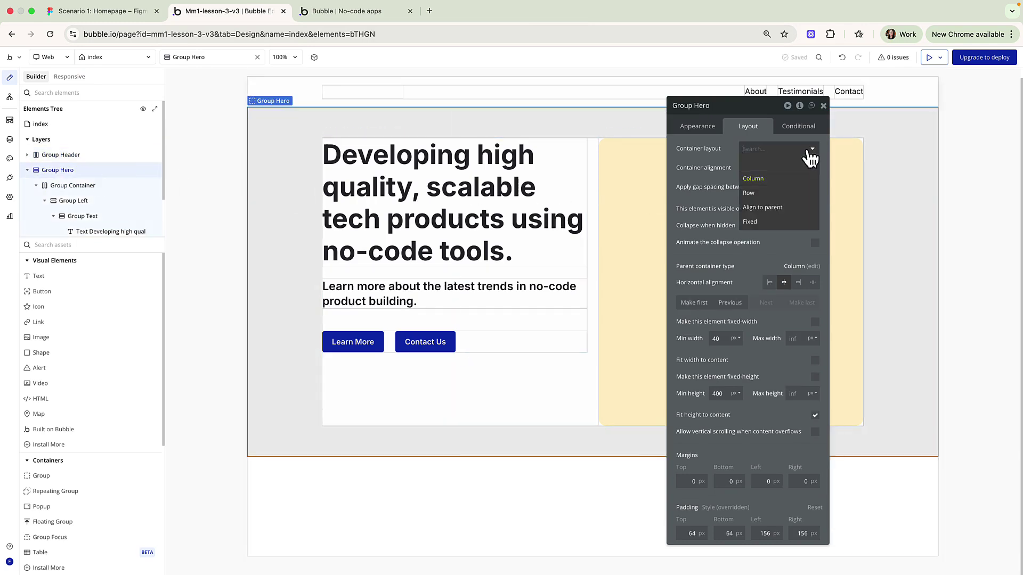
click(782, 194)
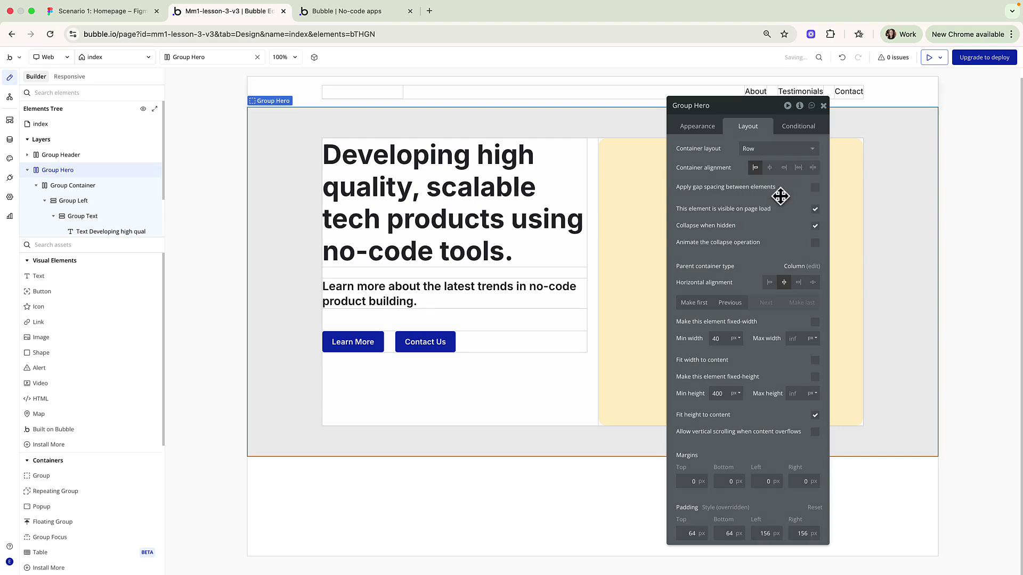
click(770, 168)
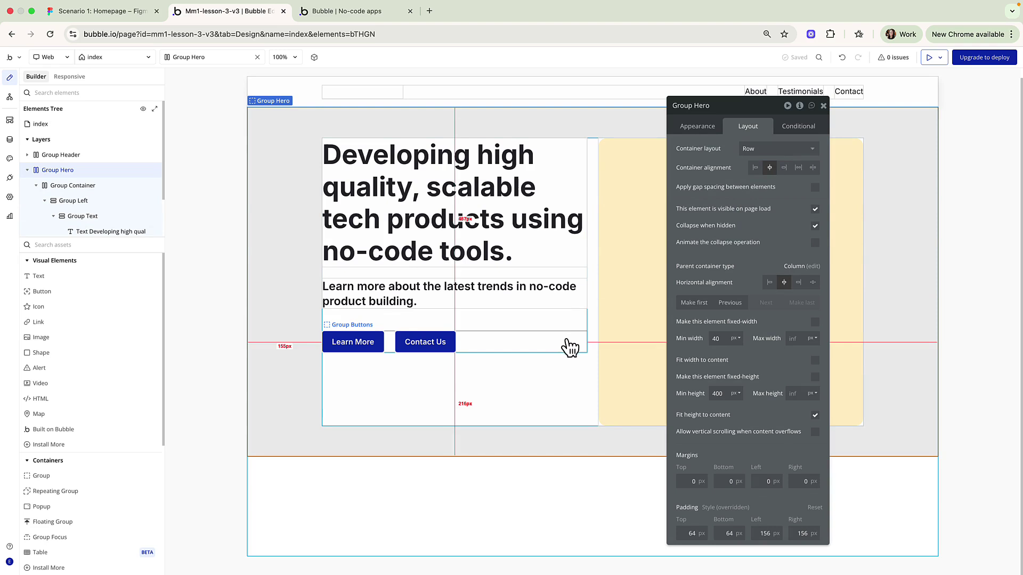
Step: Center Group Left vertically within Group Container
click(545, 385)
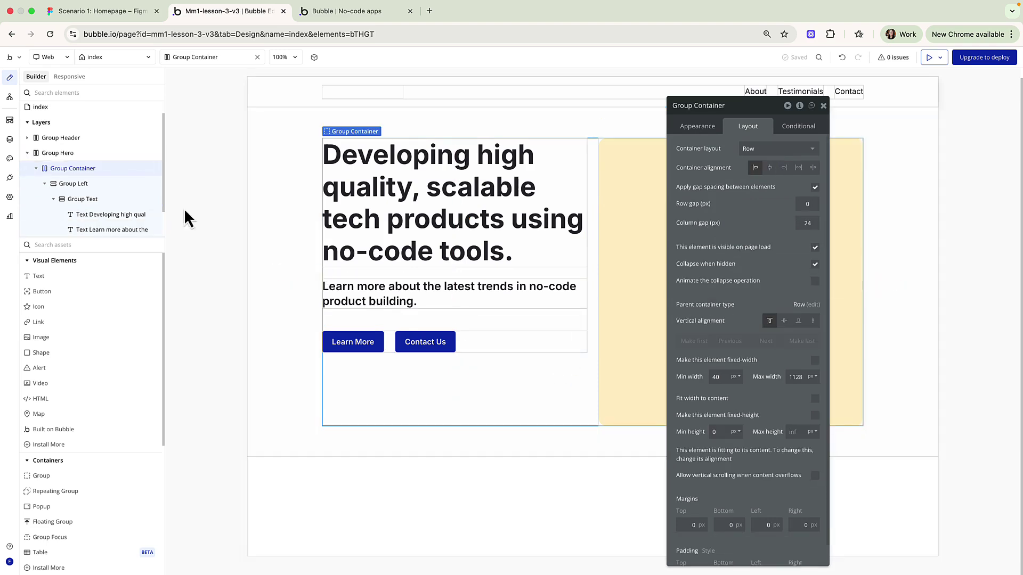
click(109, 184)
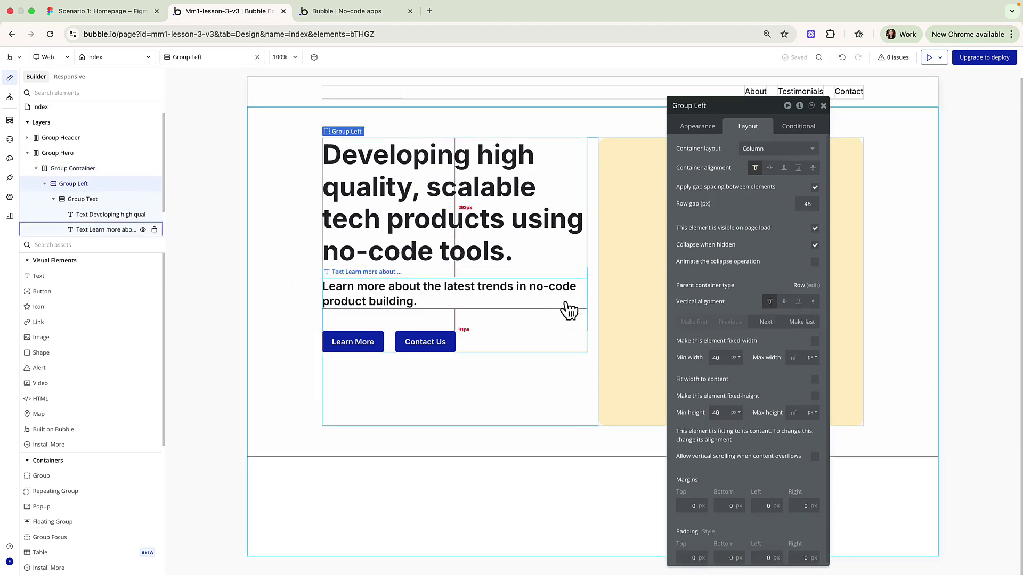
click(784, 302)
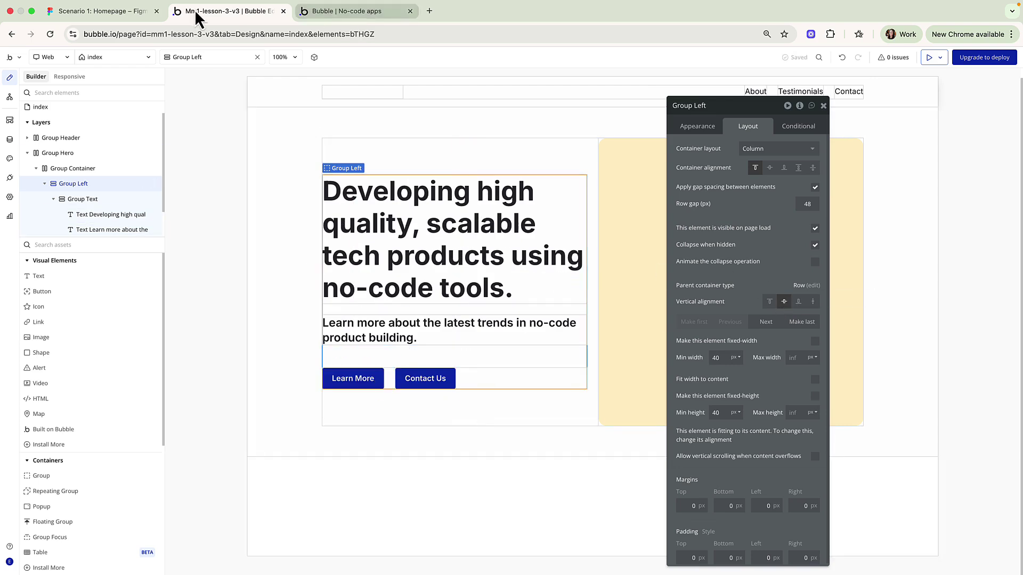
Step: Switch to the Figma design, inspect the hero's Learn more button and copy its fill colour #2A1780
click(130, 12)
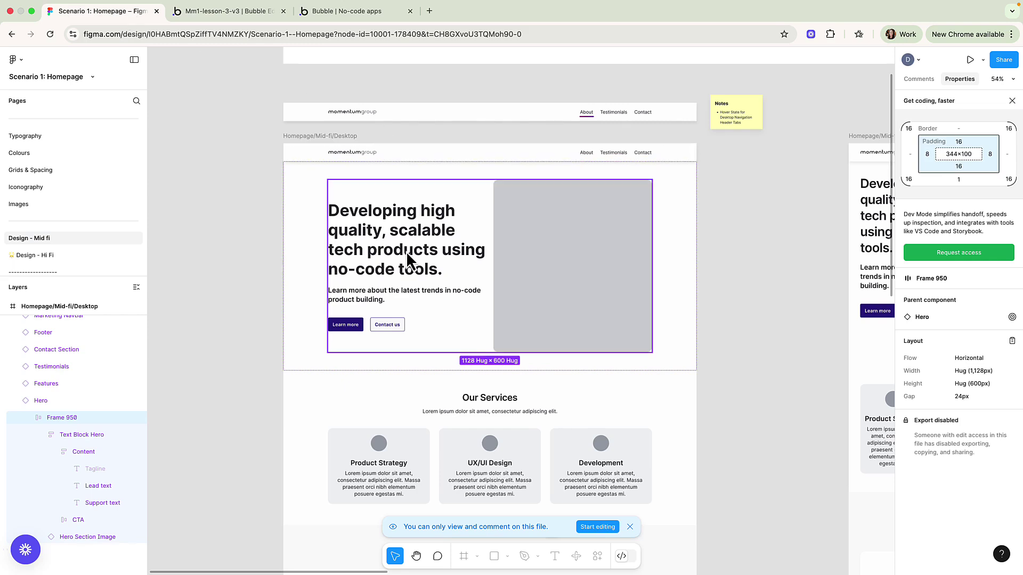
double_click(357, 324)
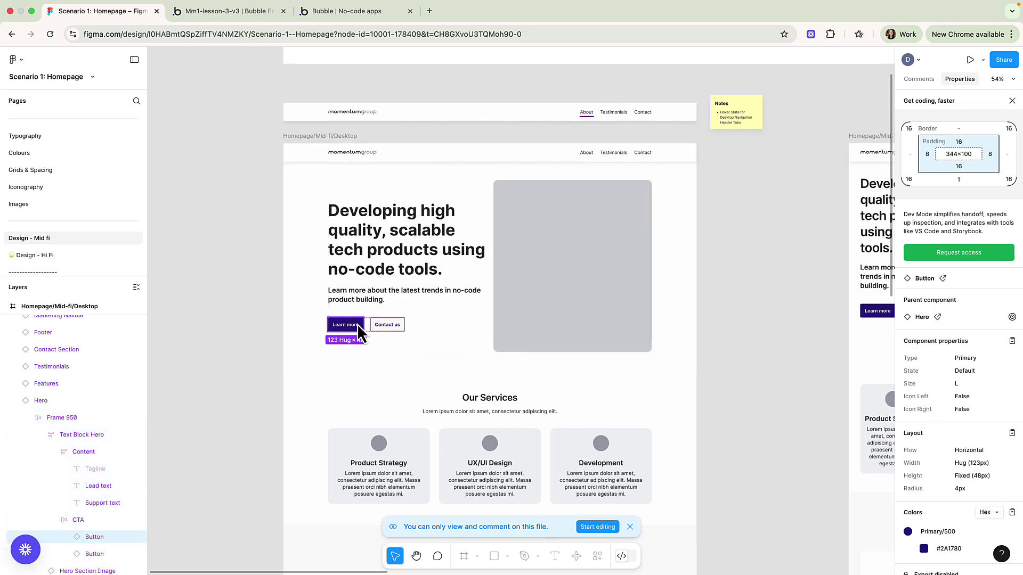
click(954, 552)
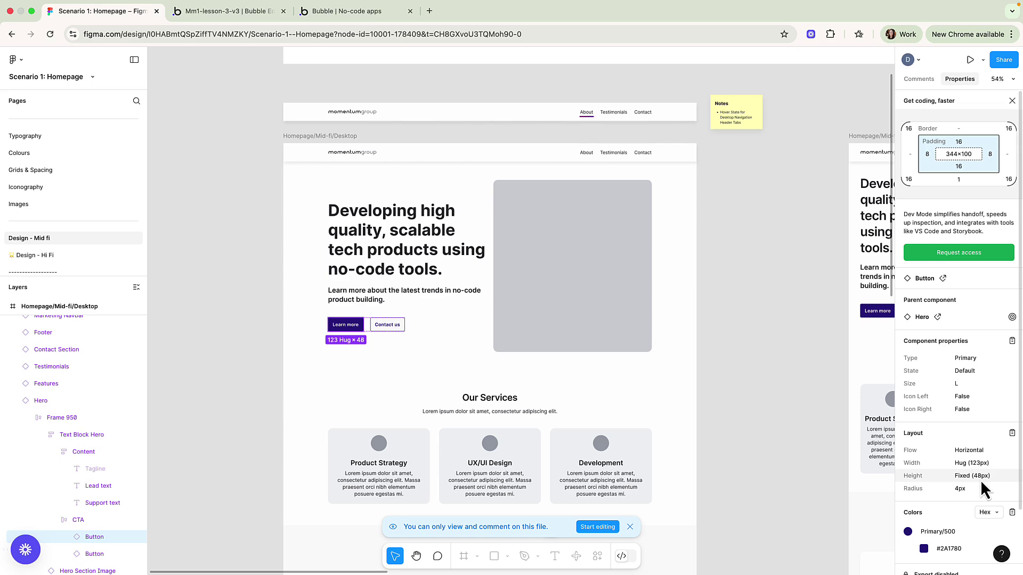
scroll(981, 479, down, 3)
scroll(980, 481, up, 2)
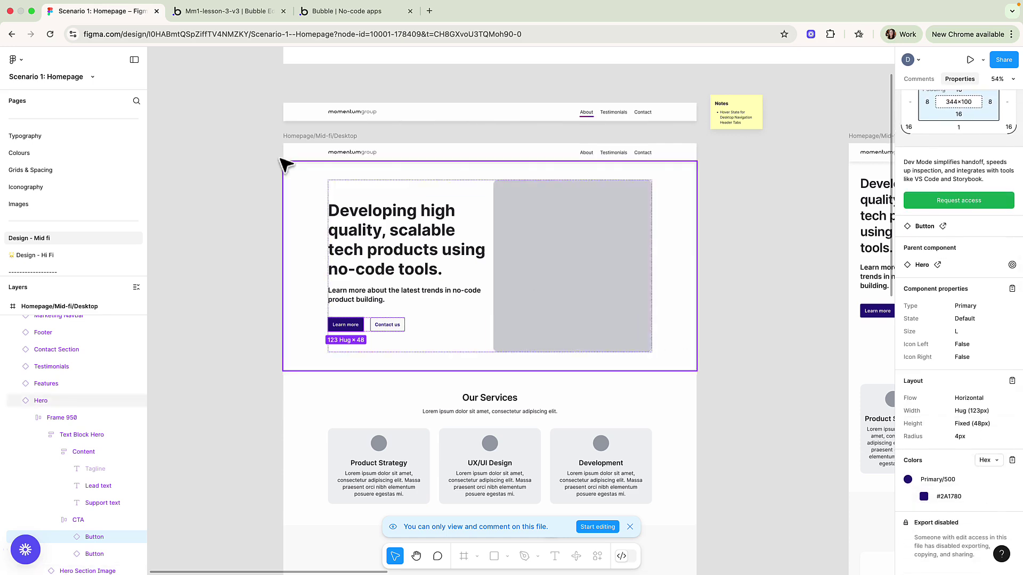
Step: Back in the Bubble editor, set the Learn More button's background colour to #2A1780
click(213, 24)
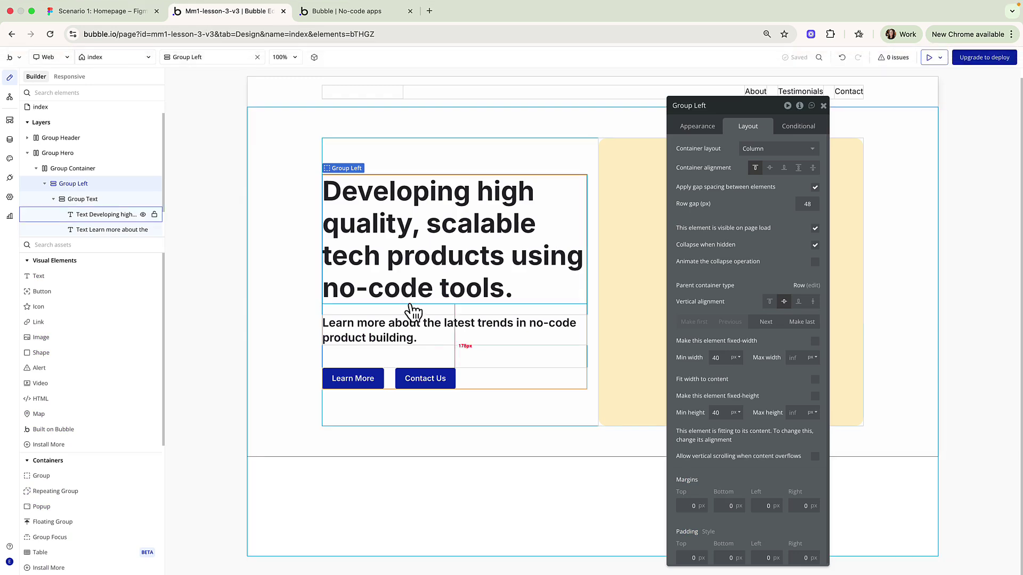
click(356, 378)
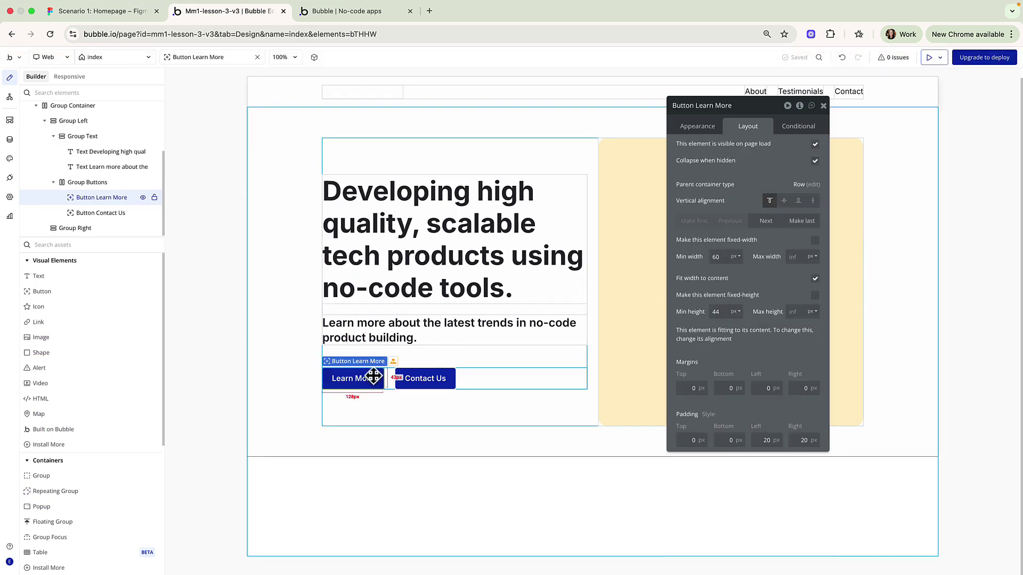
click(702, 126)
click(750, 440)
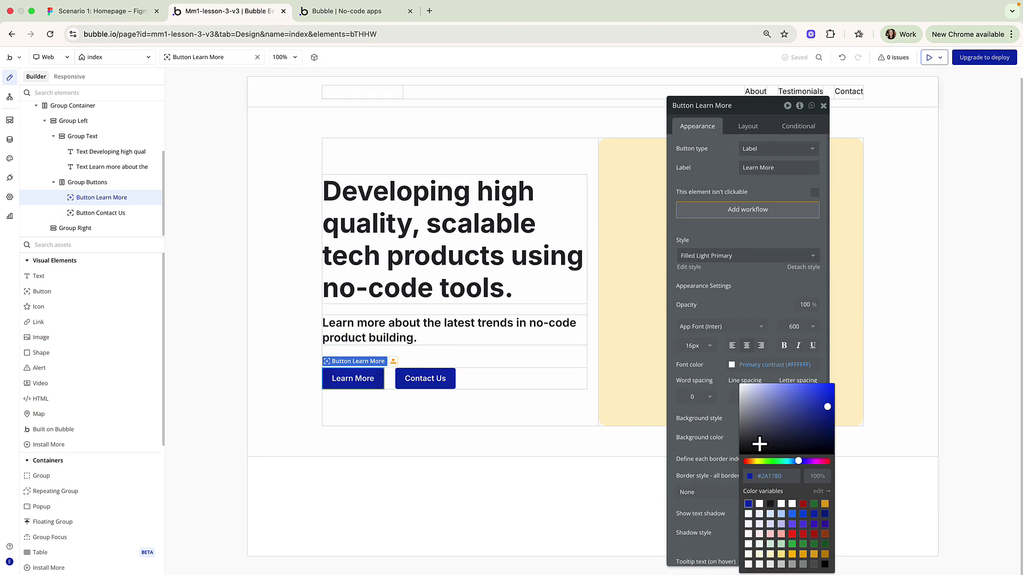
click(753, 299)
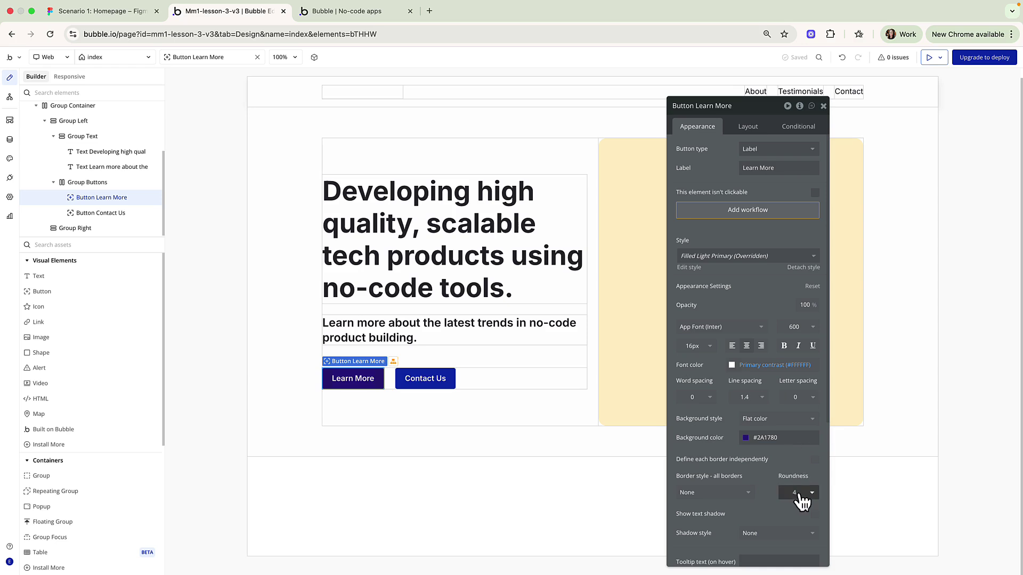
Step: In the Figma design, inspect the hero's Contact us button and copy its fill colour #F9F9F9
key(ctrl+shift+Tab)
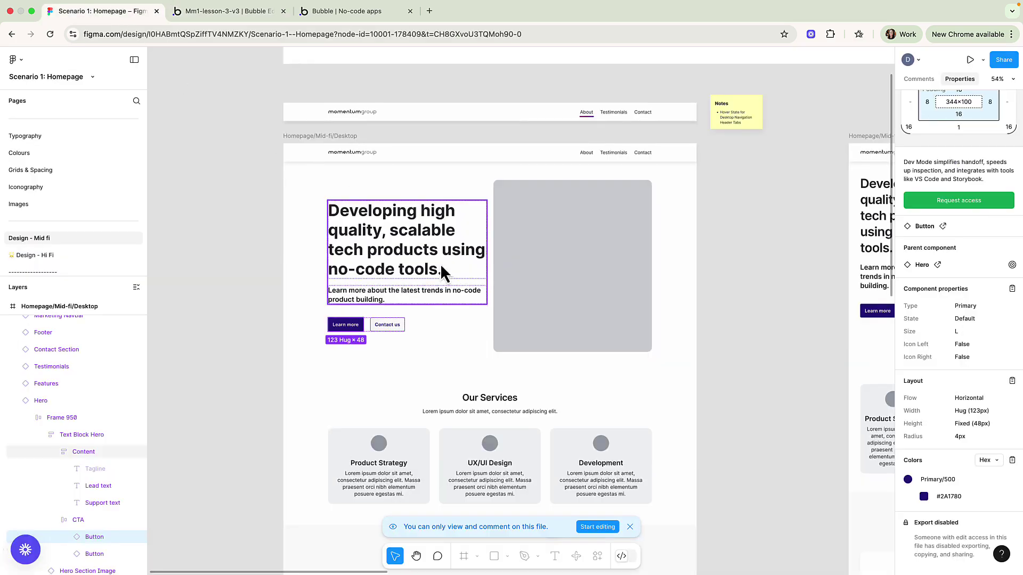
click(392, 326)
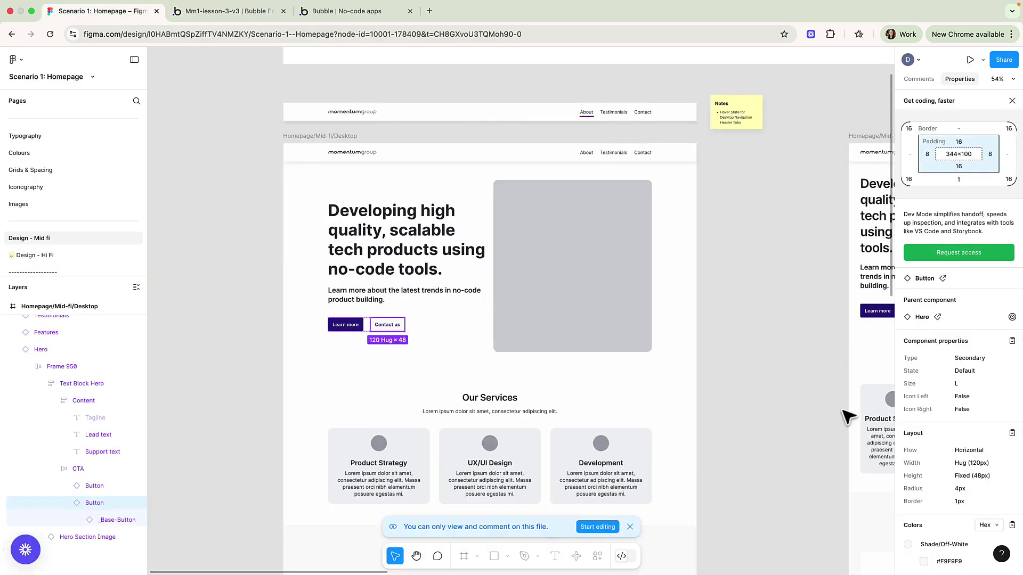
scroll(951, 472, down, 3)
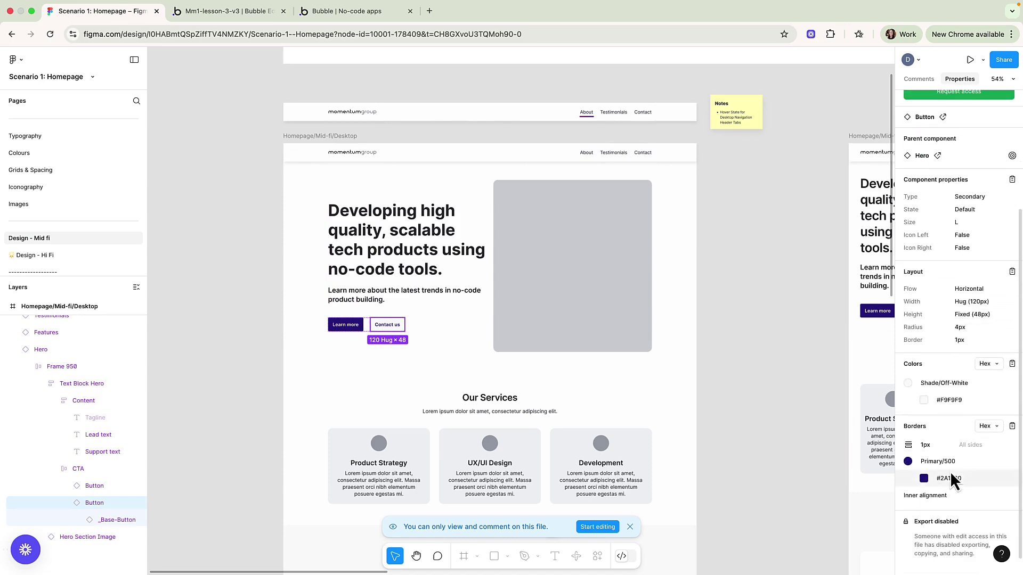
click(948, 399)
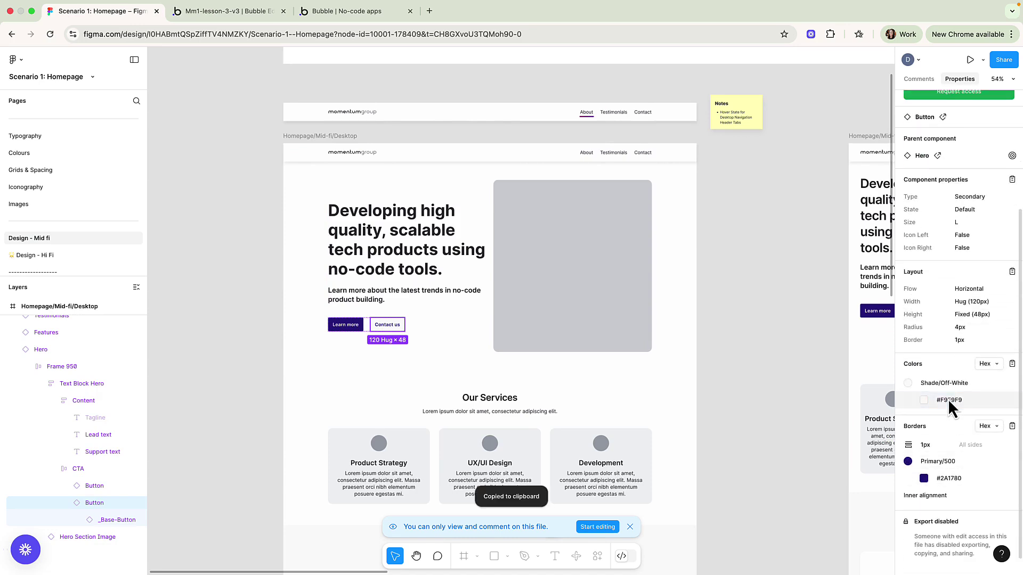
Step: Return to the Bubble editor and set the Contact Us button's background colour to #F9F9F9
click(198, 12)
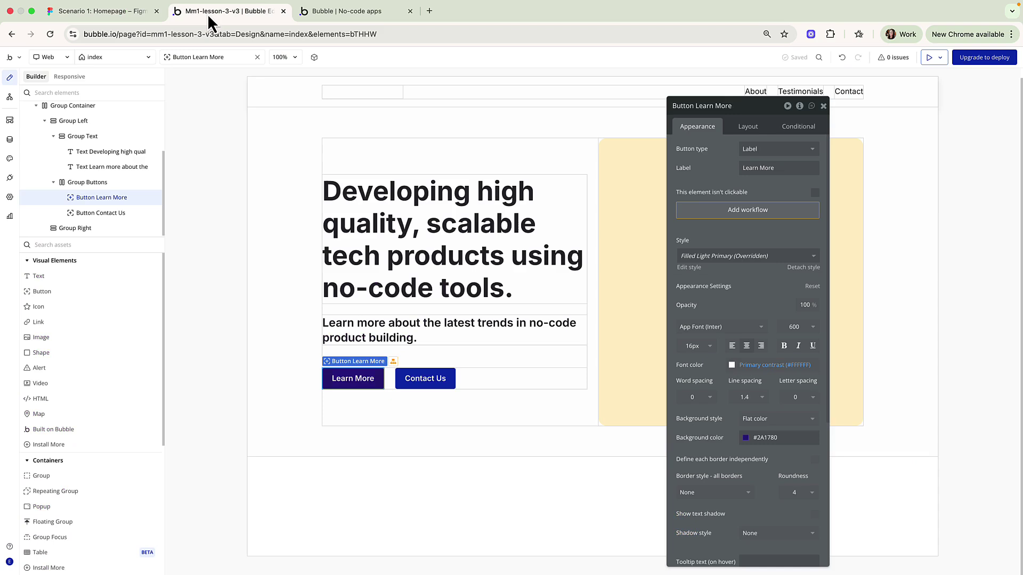
click(444, 378)
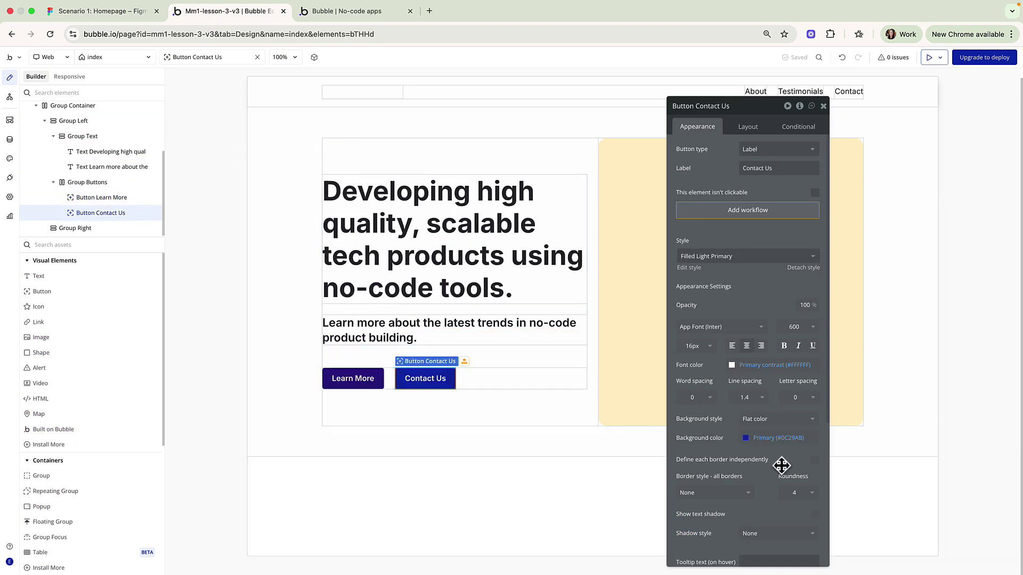
click(772, 438)
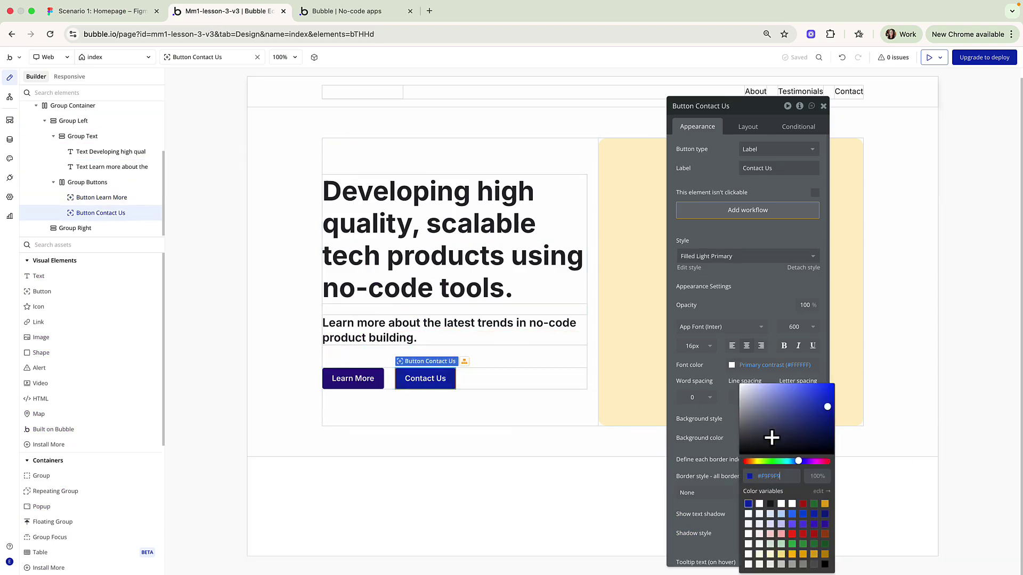
key(Return)
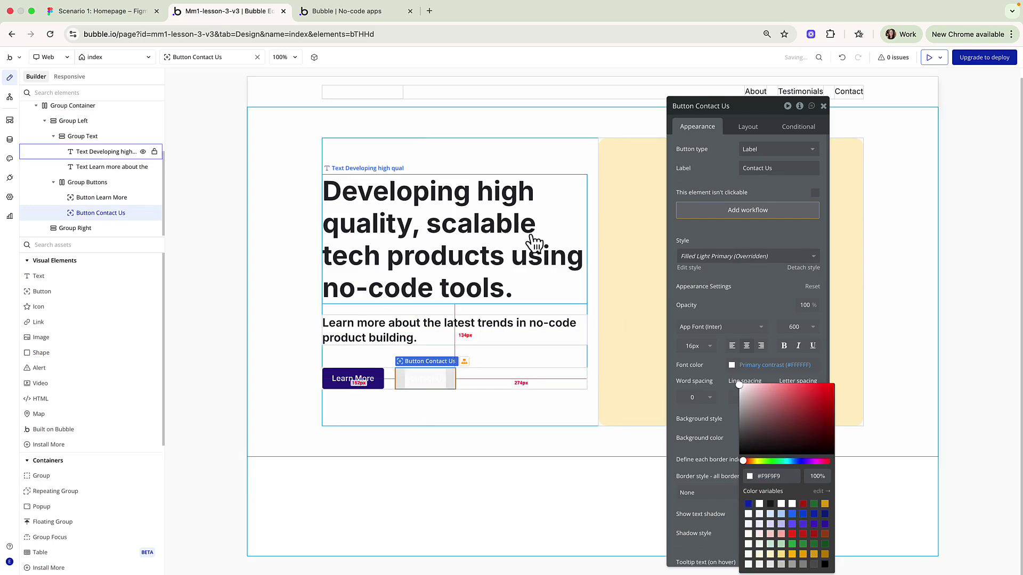
Step: Copy the Contact us border colour #2A1780 from Figma and apply it as the Contact Us button's font colour in Bubble
click(121, 12)
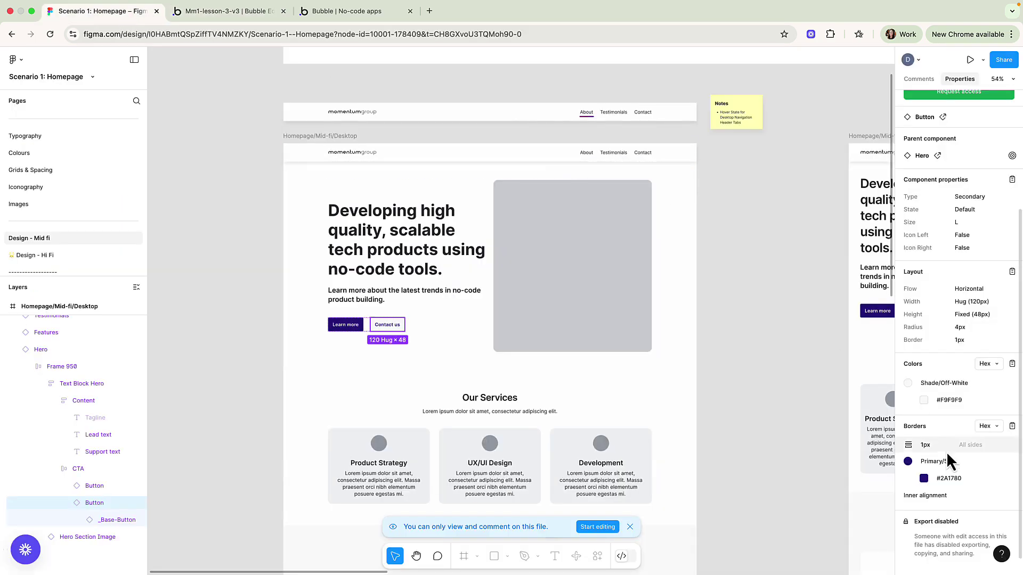
click(948, 479)
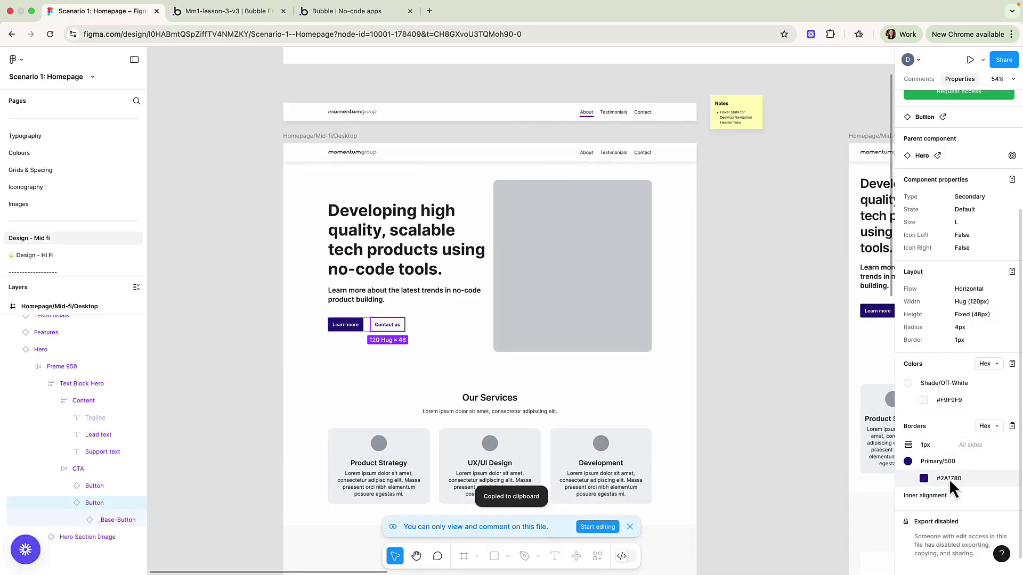
click(197, 13)
click(749, 303)
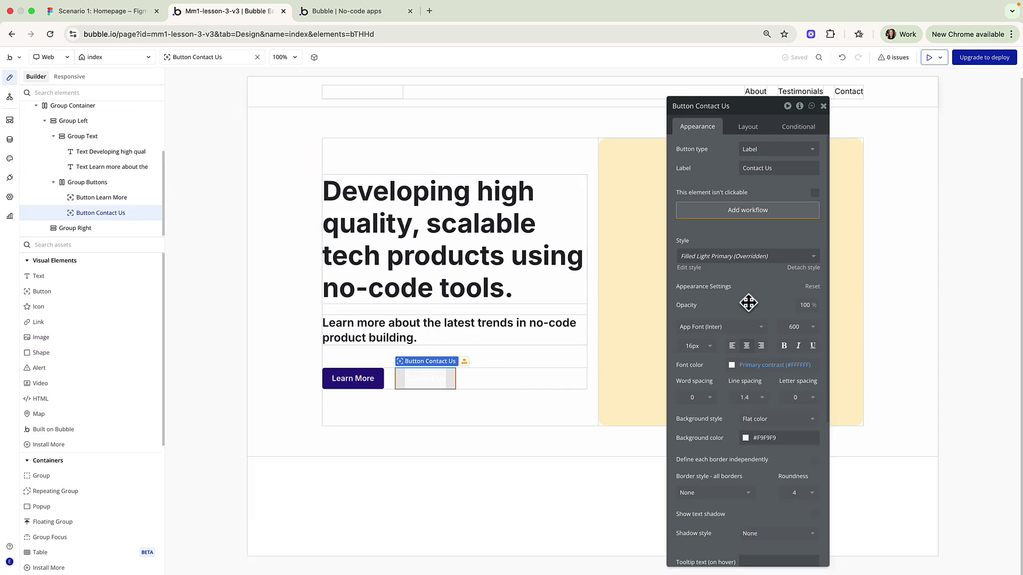
click(753, 365)
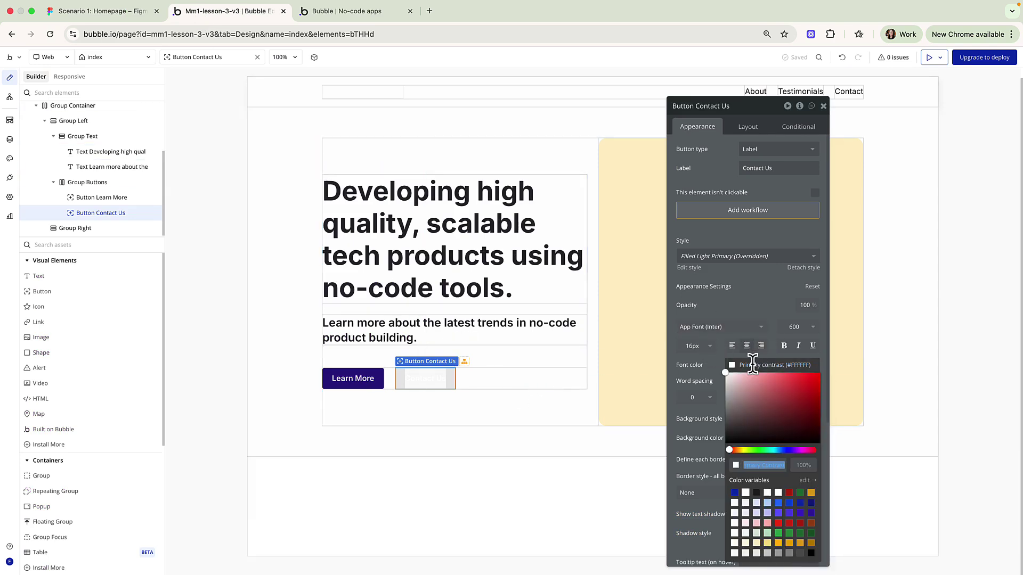
key(super+v)
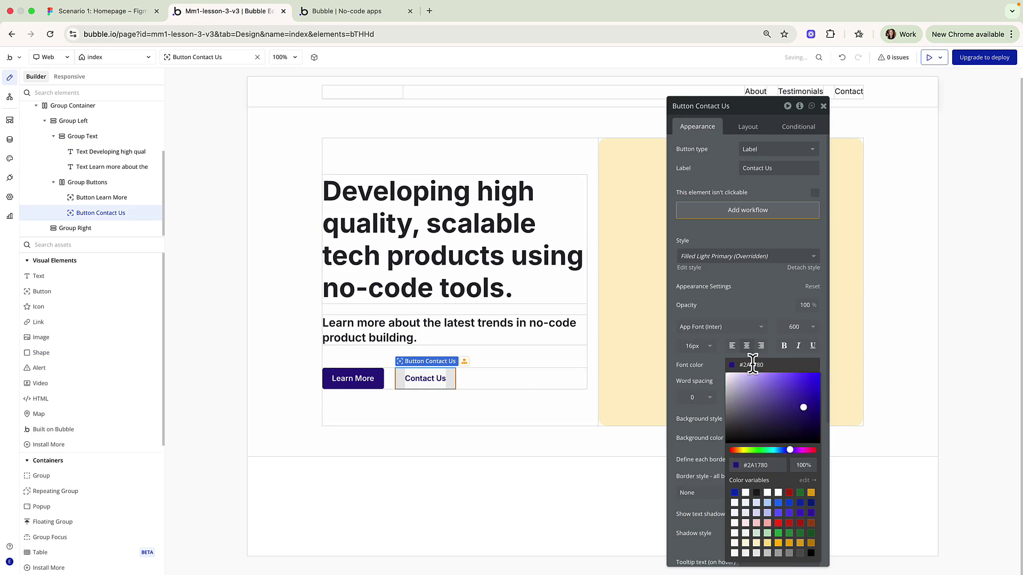
click(767, 300)
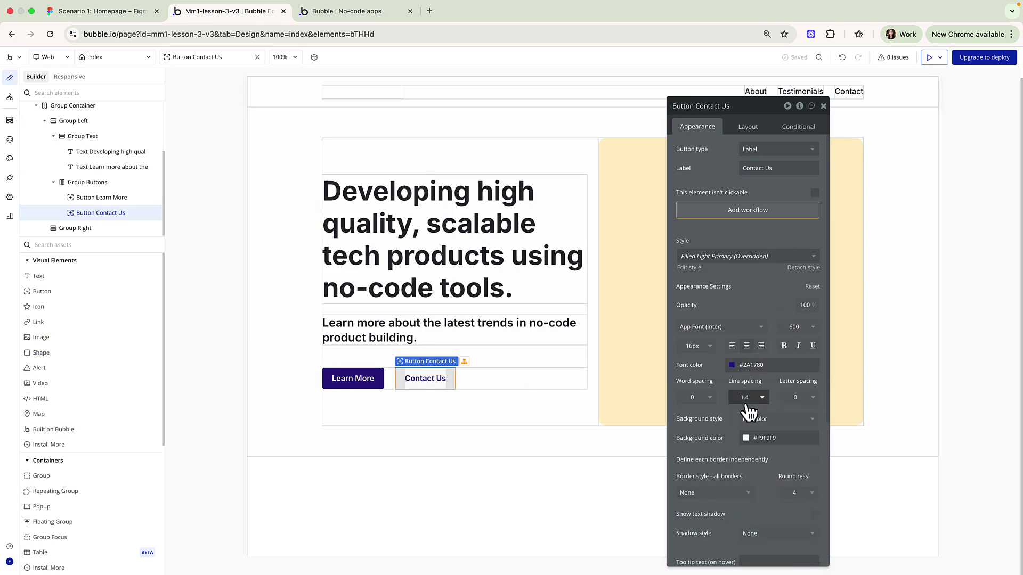
Step: Give the Contact Us button a solid border in #2A1780 and preview the page
click(738, 493)
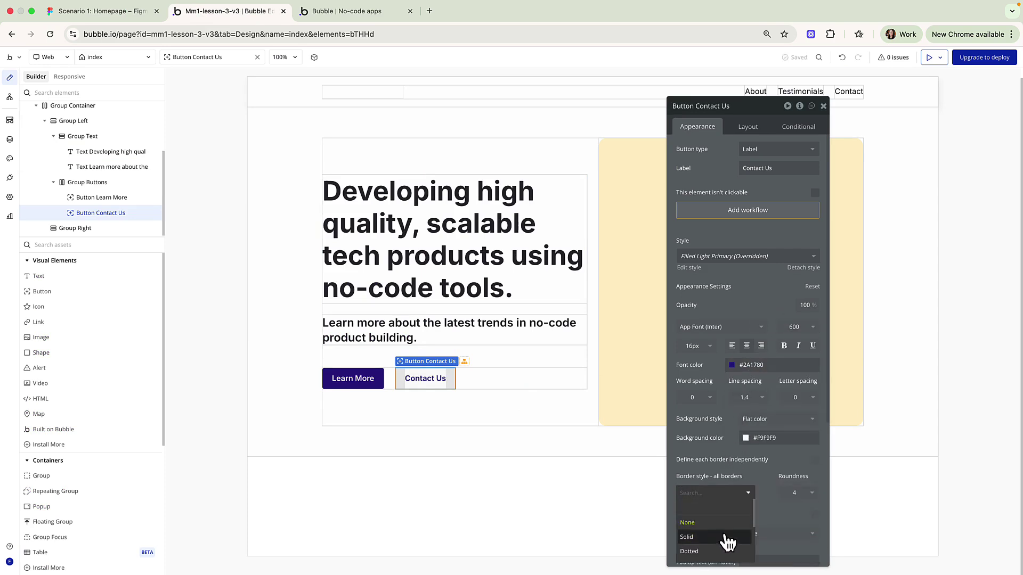
click(727, 538)
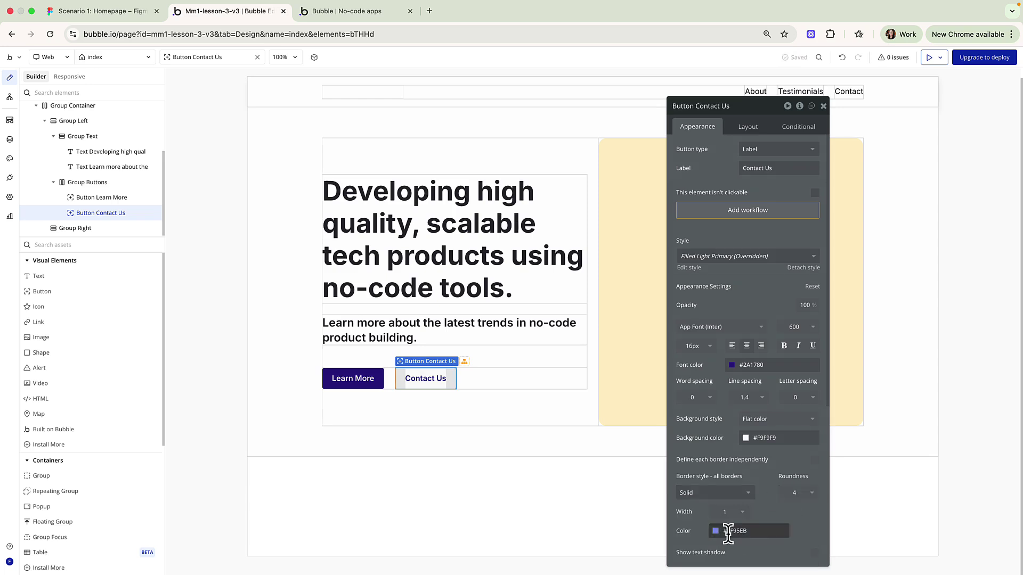
click(744, 532)
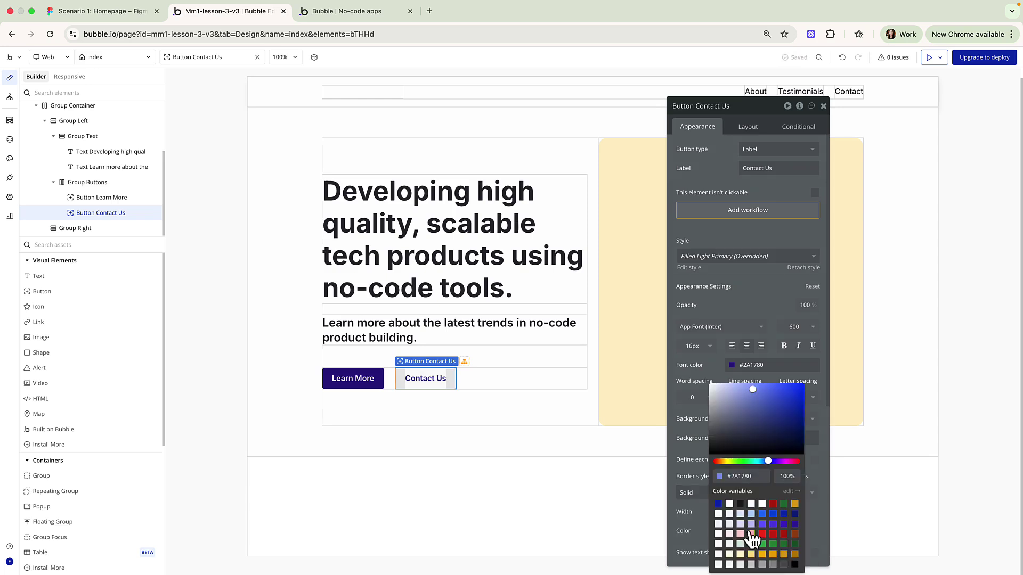
click(681, 411)
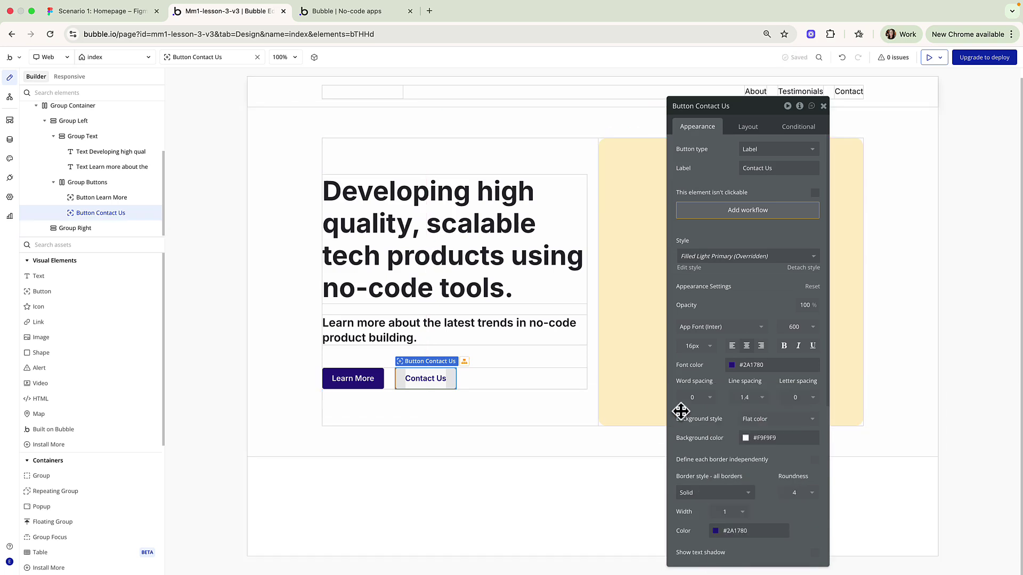
click(468, 406)
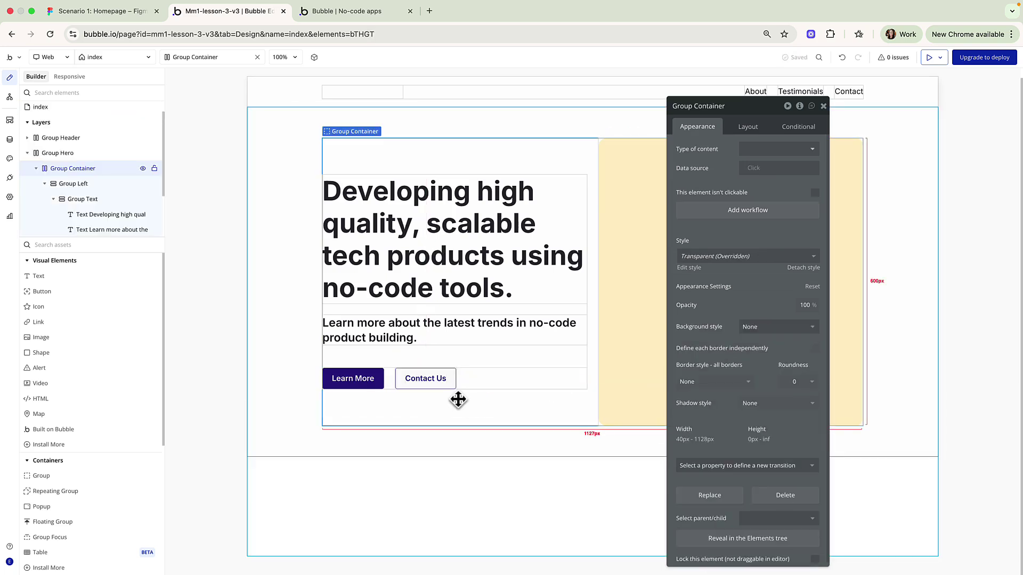
click(927, 61)
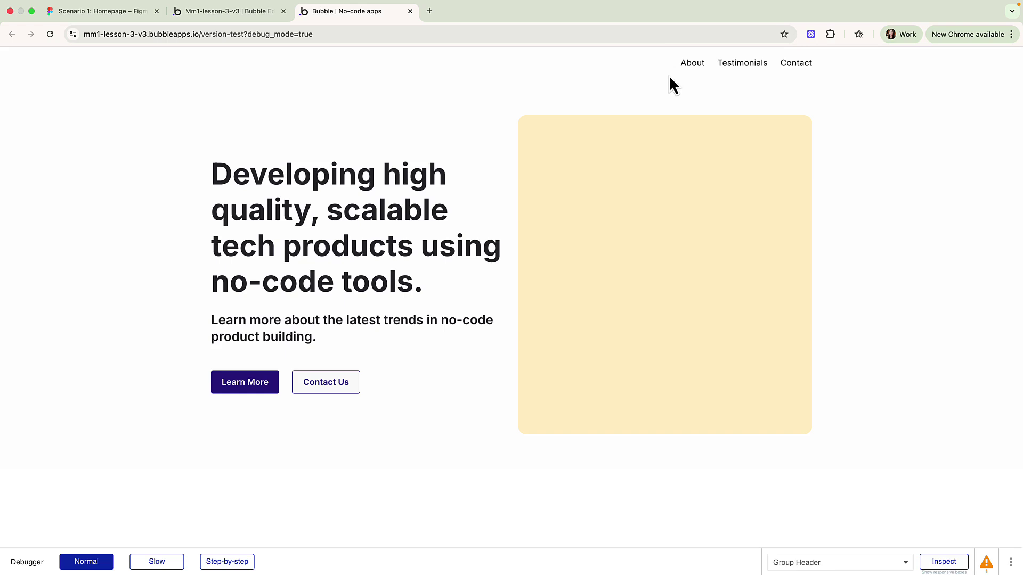
Step: Back in the Bubble editor, replace Group Header's element type with Floating Group and reload the page preview
click(254, 15)
scroll(128, 151, up, 3)
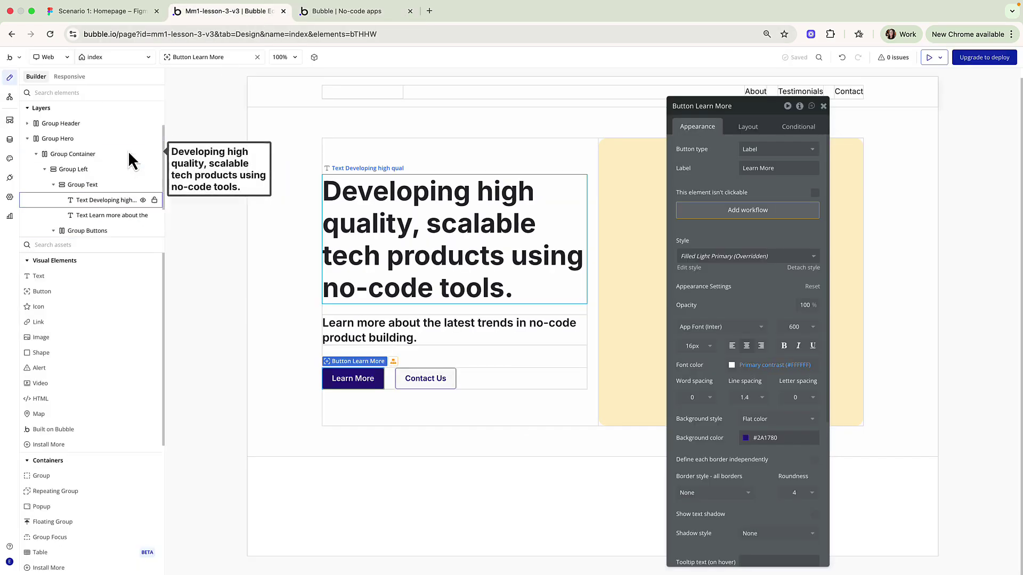
click(81, 156)
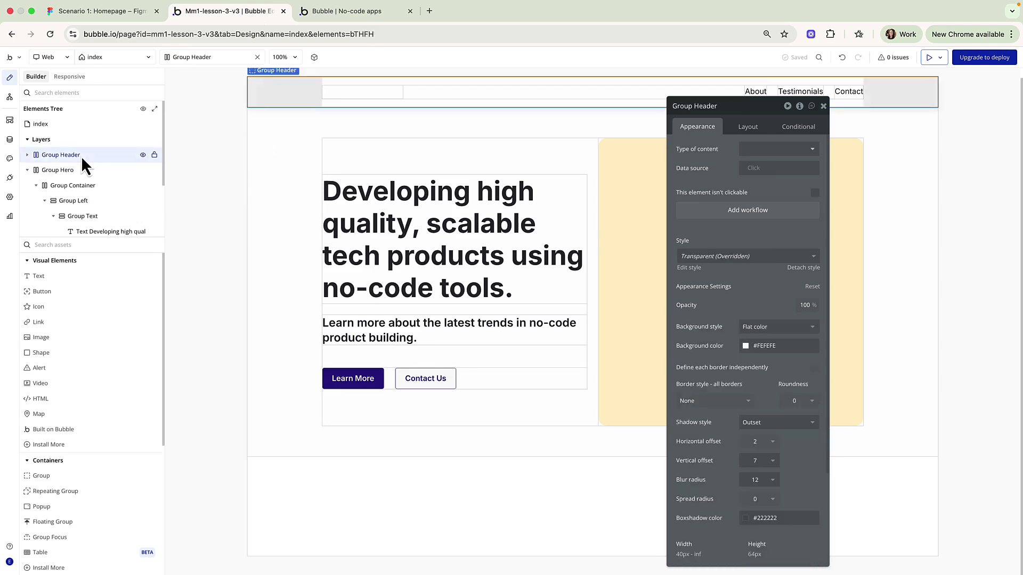
right_click(274, 101)
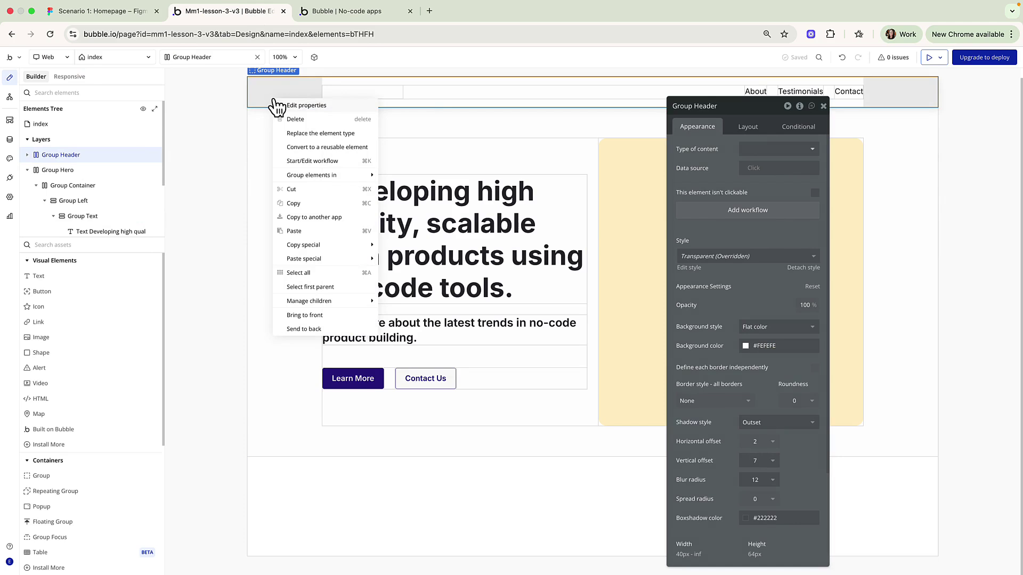
click(324, 136)
click(494, 158)
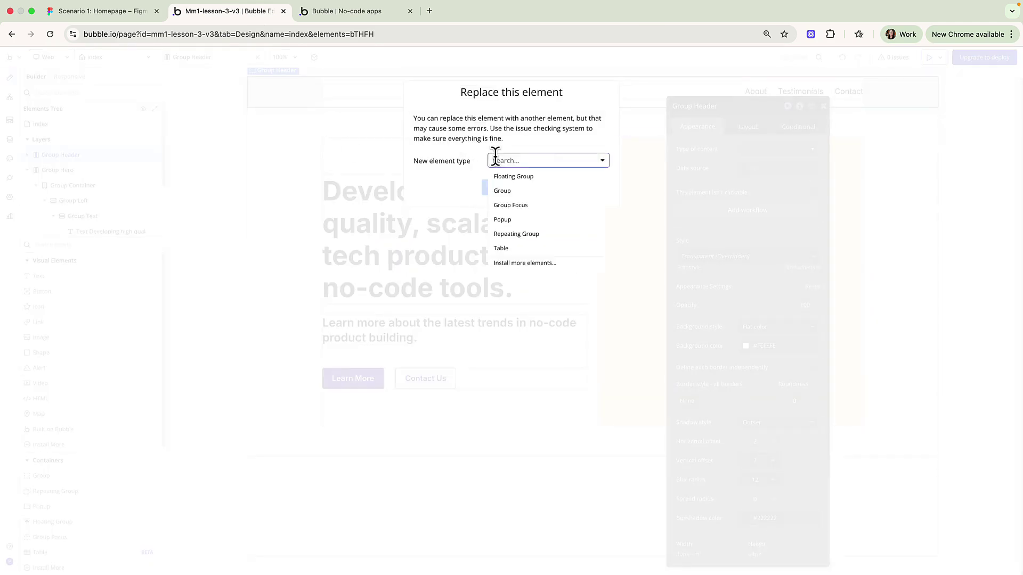
click(509, 177)
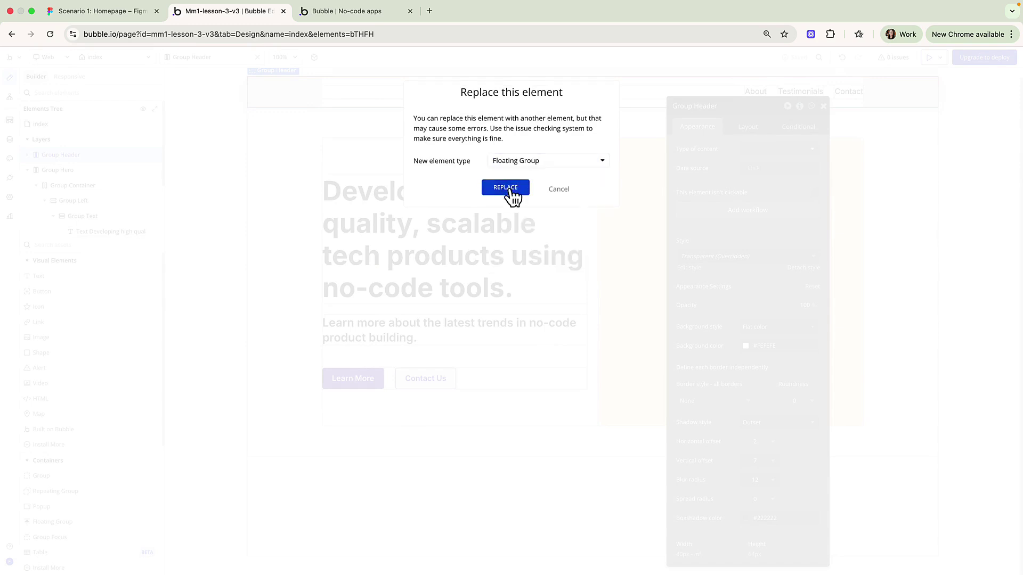
click(510, 190)
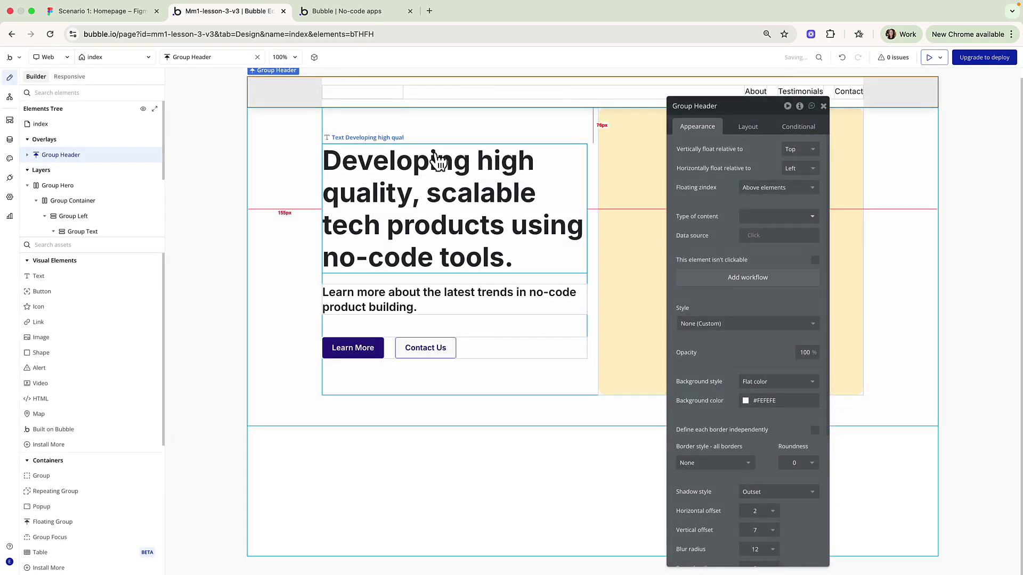
click(330, 12)
click(50, 34)
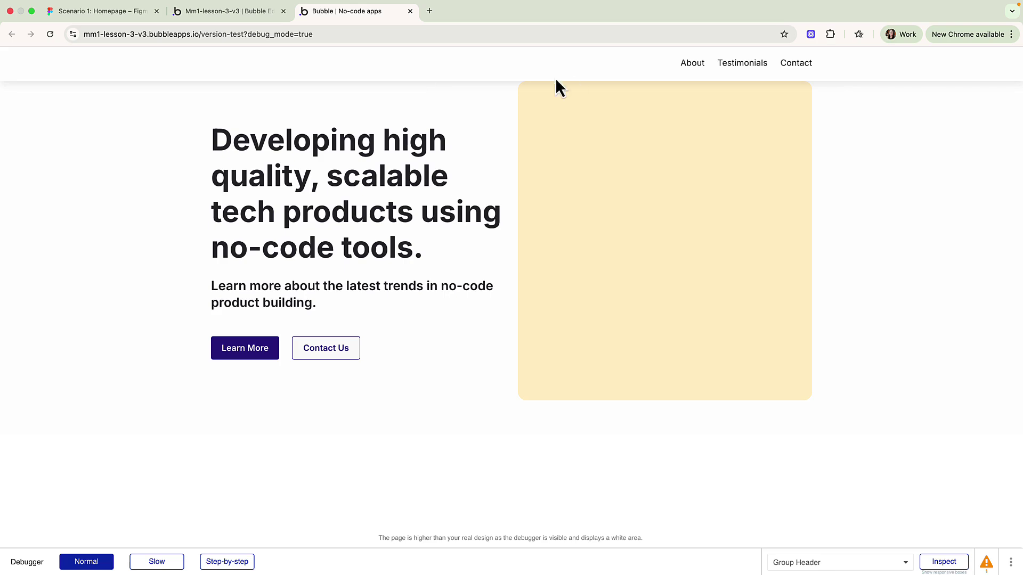
Step: Return to the Bubble editor, set Group Hero's top padding to 128 px, and reload the page preview
click(234, 11)
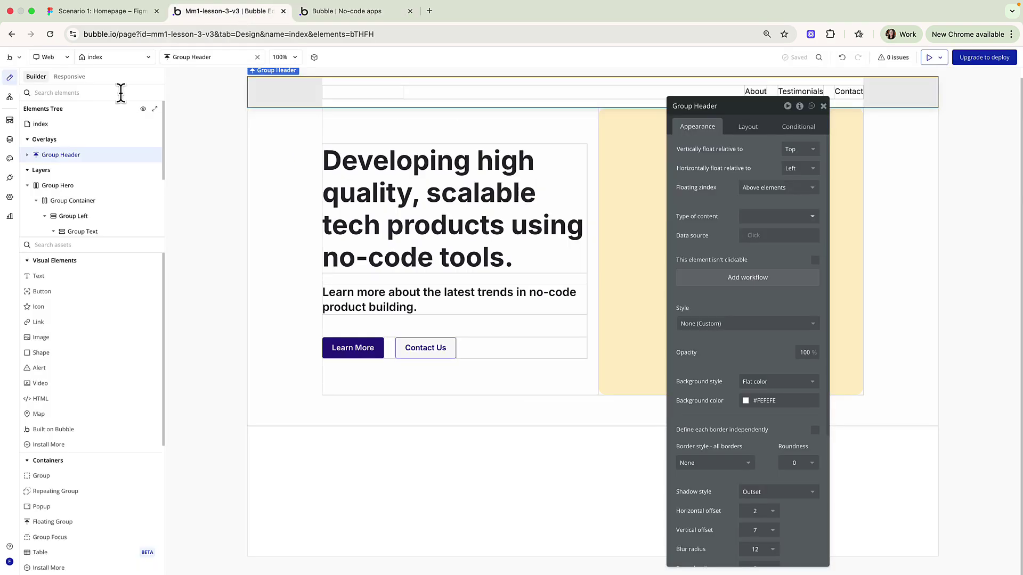
click(80, 186)
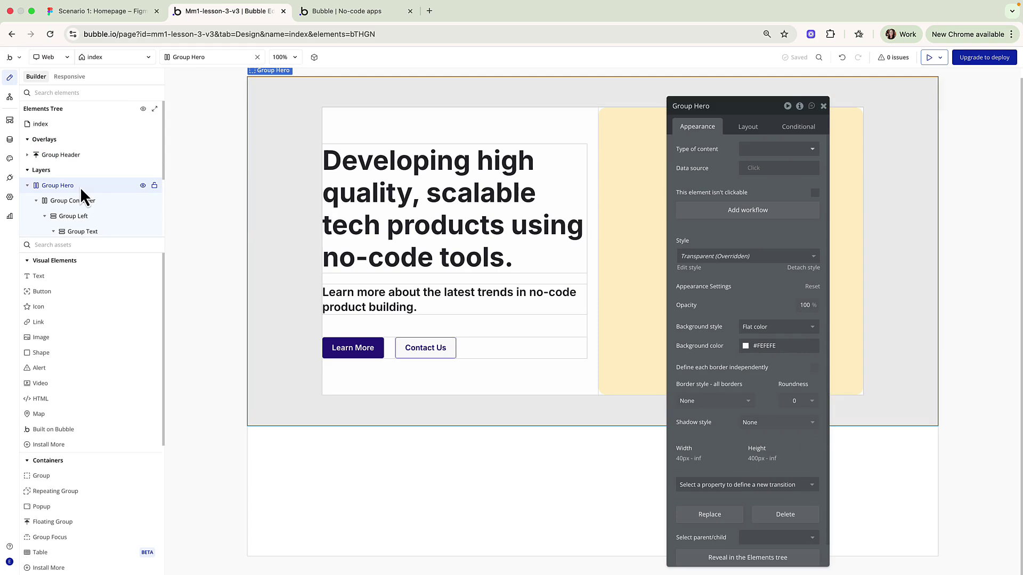
click(751, 129)
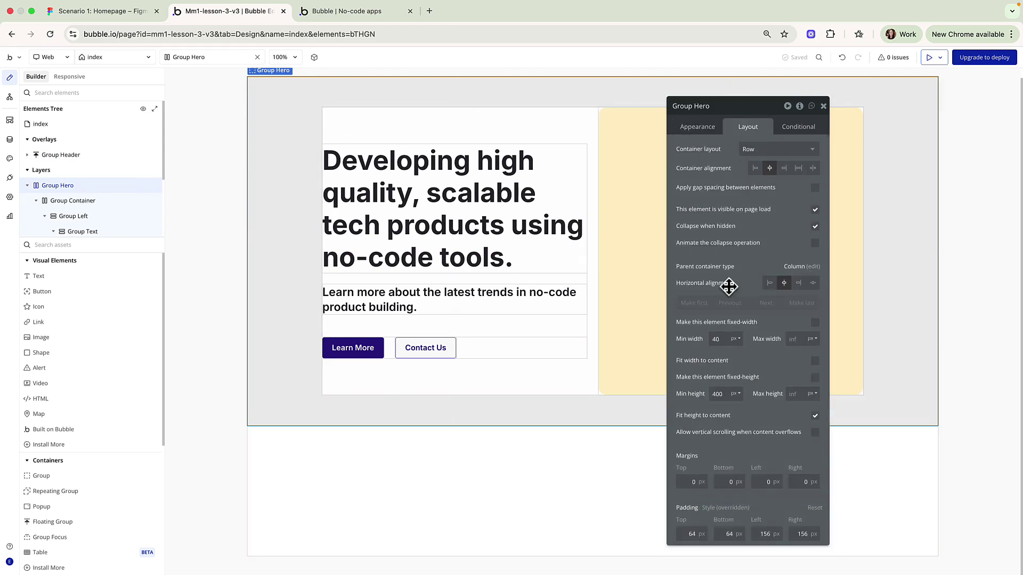
drag(695, 533, 678, 532)
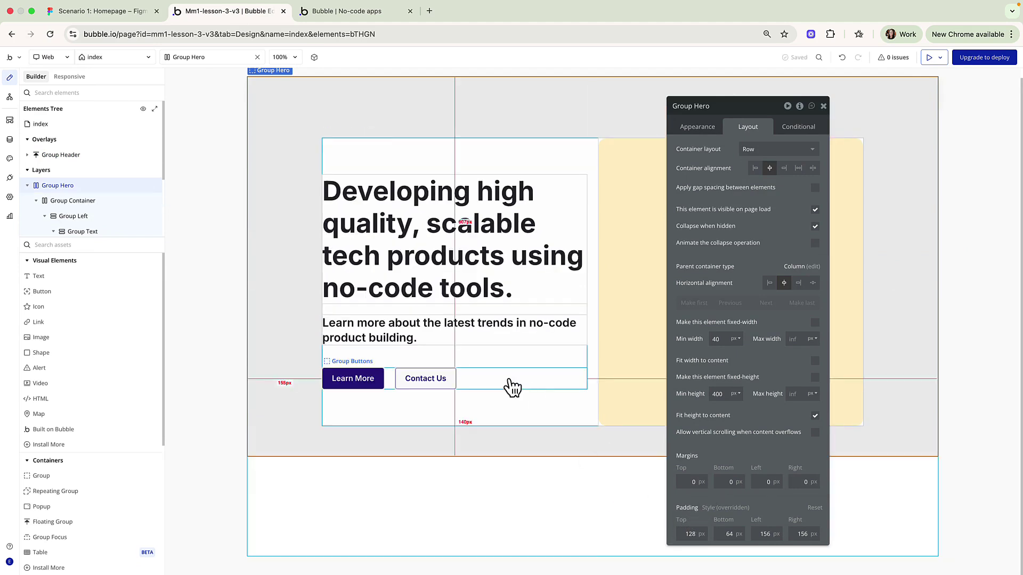
click(349, 13)
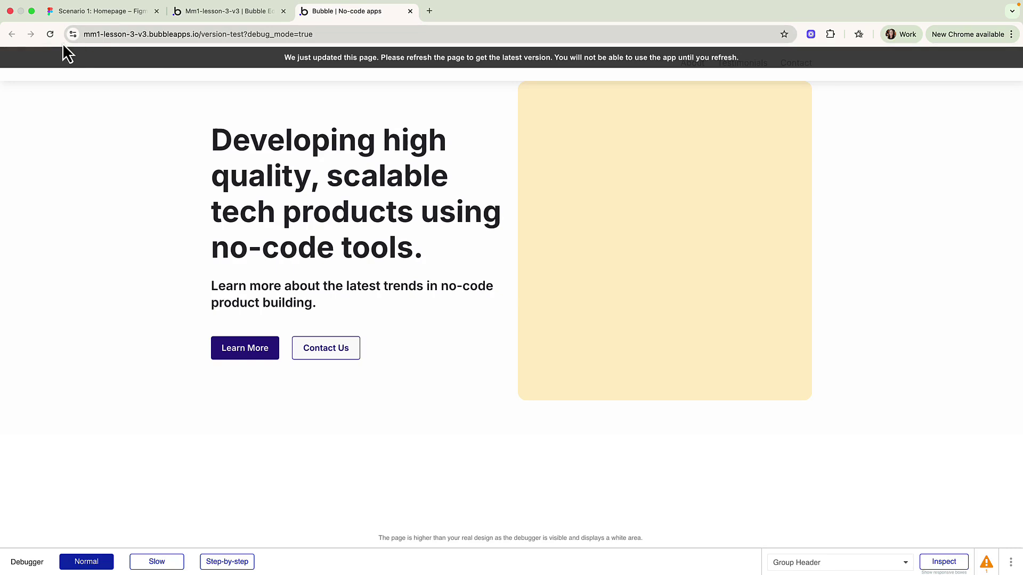
click(50, 34)
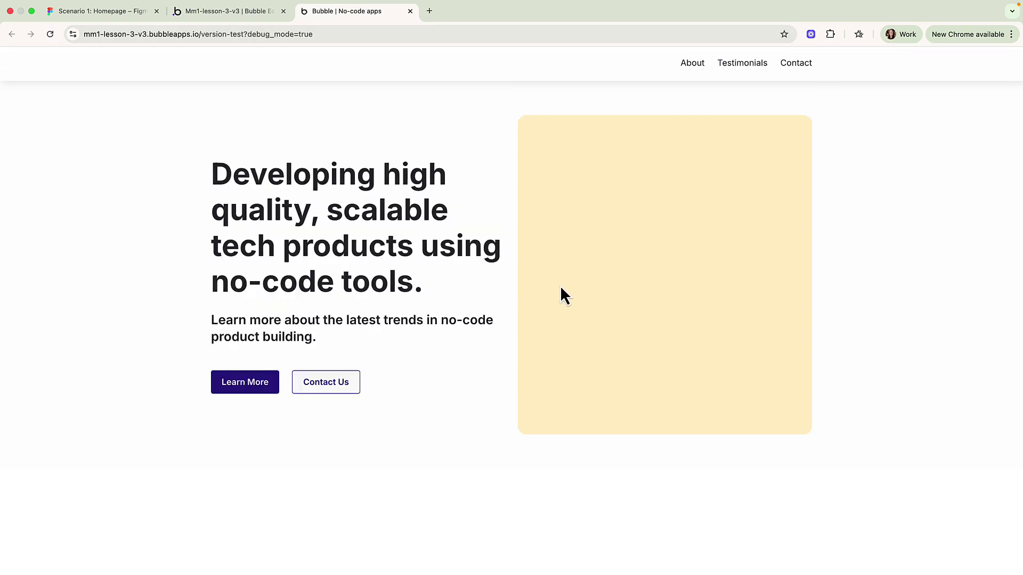